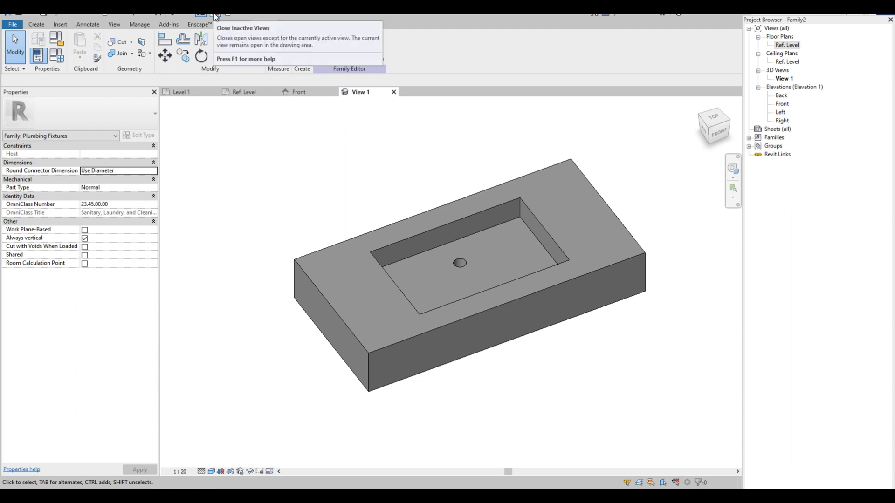
Step: Close the inactive views, leaving the sink family's 3D view open
click(214, 15)
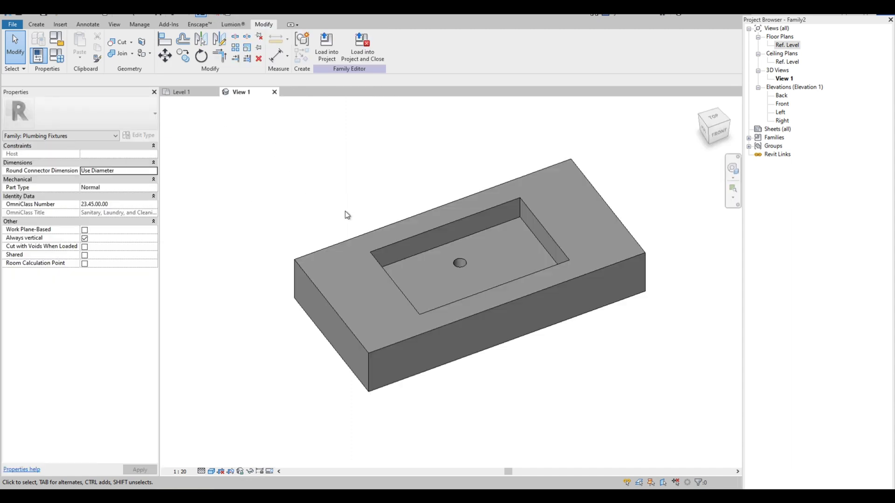
click(14, 26)
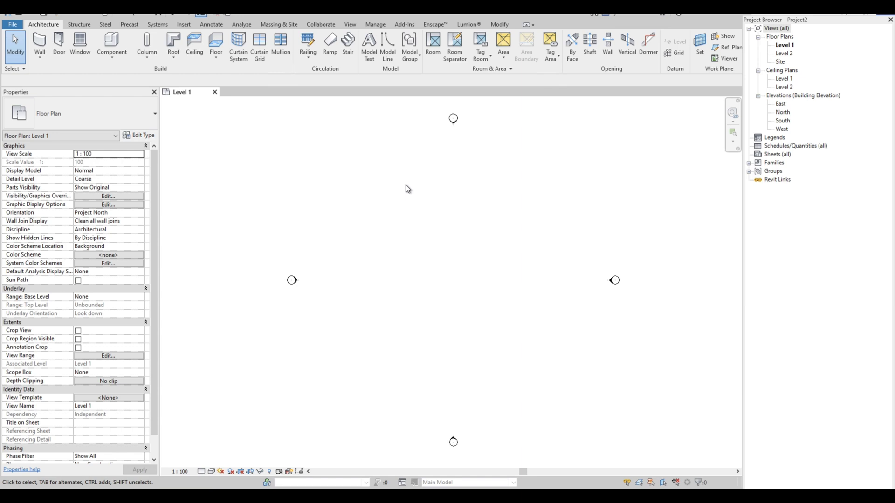
Step: Create a new family from the Metric Plumbing Fixture.rft template and close its inactive views, keeping Ref. Level open
click(14, 24)
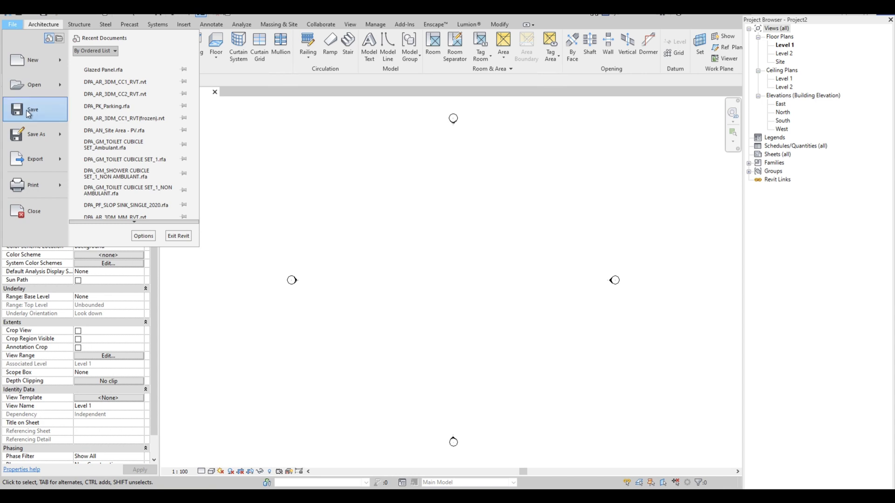
mouse_move(42, 77)
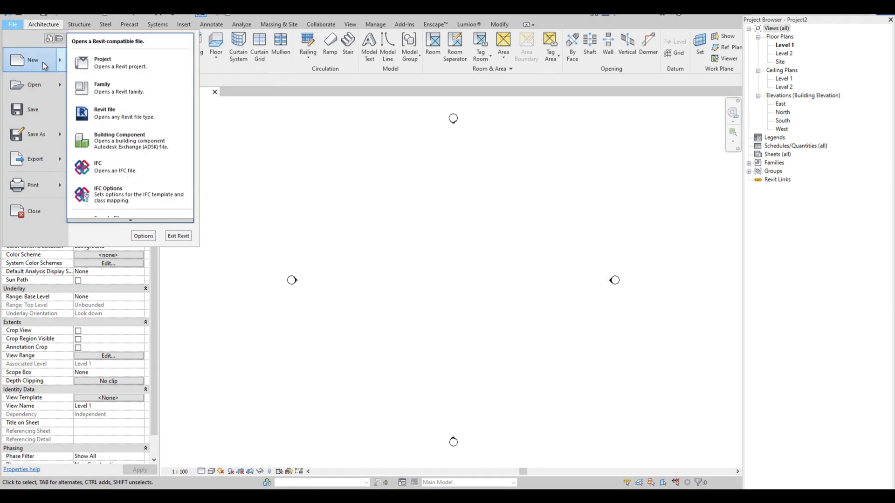
click(108, 94)
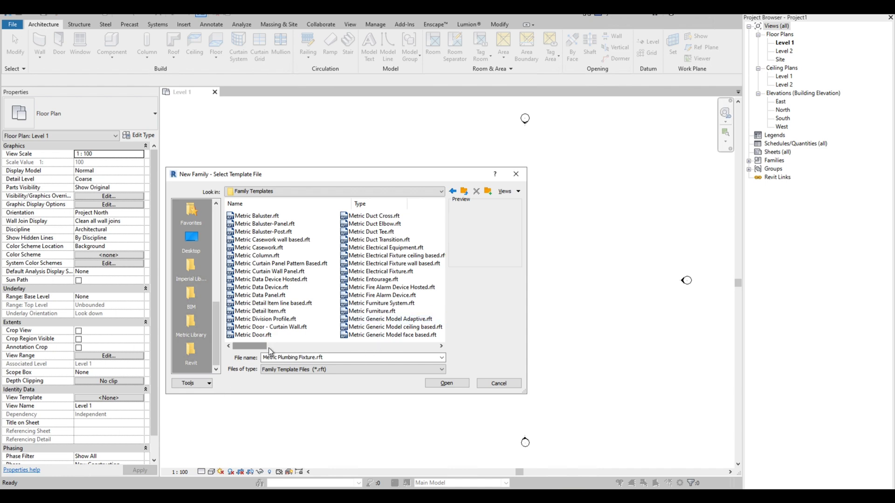
drag(269, 352, 330, 353)
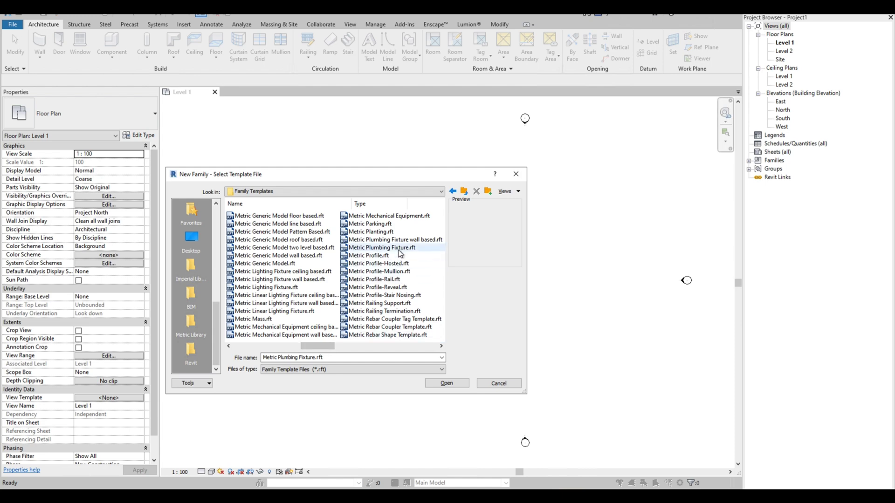
click(399, 248)
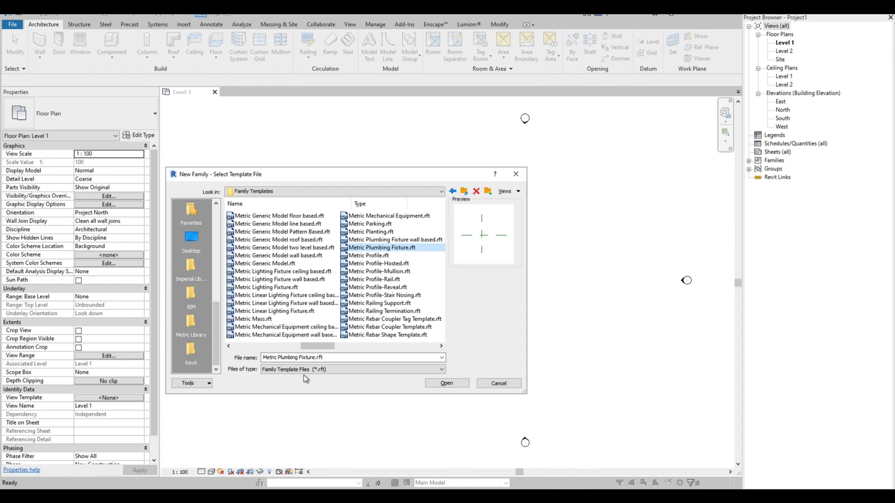
click(447, 384)
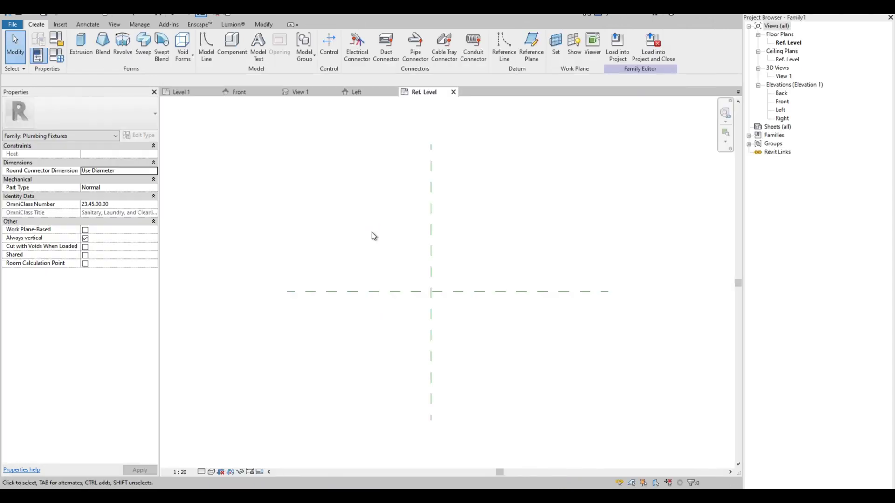
click(219, 15)
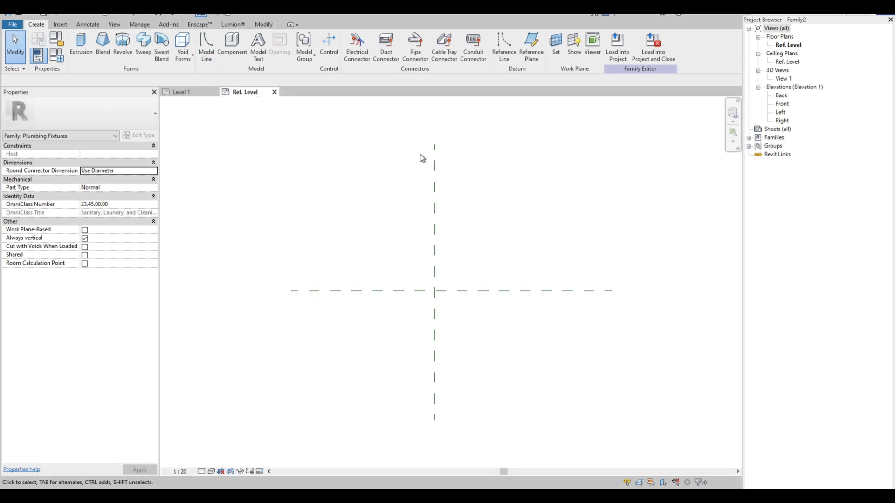
Step: Draw outer reference planes: verticals about 564 mm left and 540 mm right of centre, and a horizontal about 385 mm below the centre plane
click(531, 44)
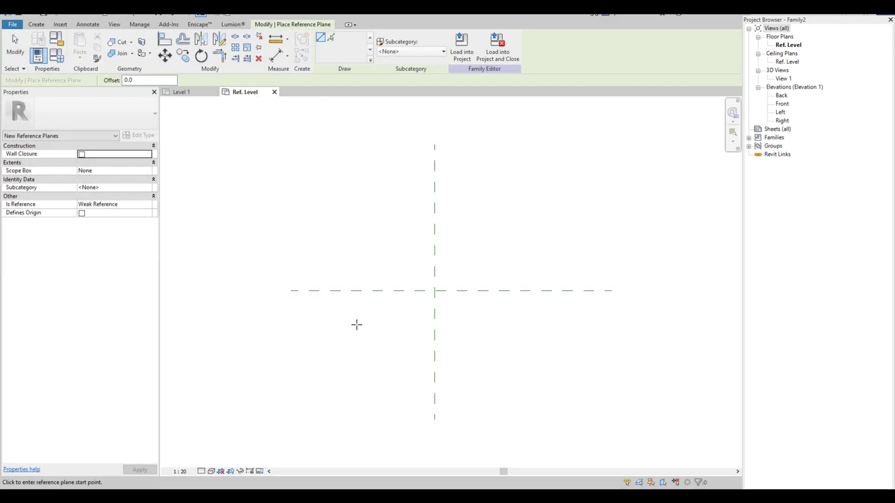
click(371, 234)
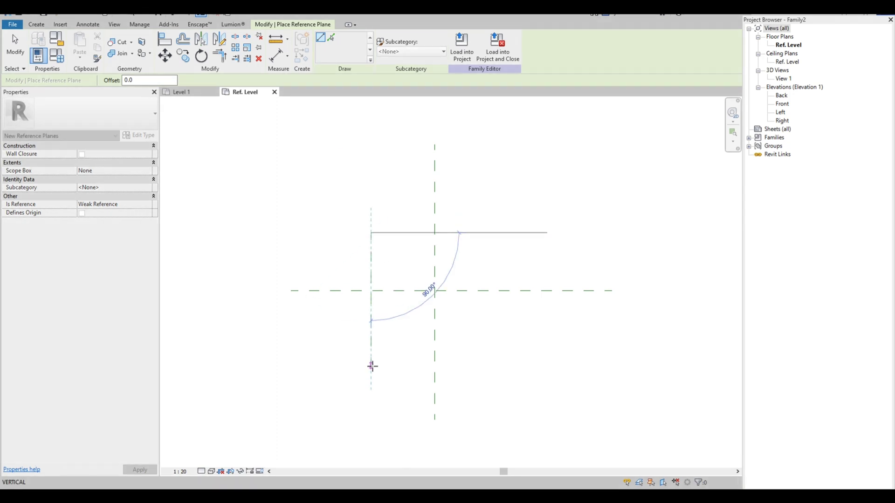
click(371, 366)
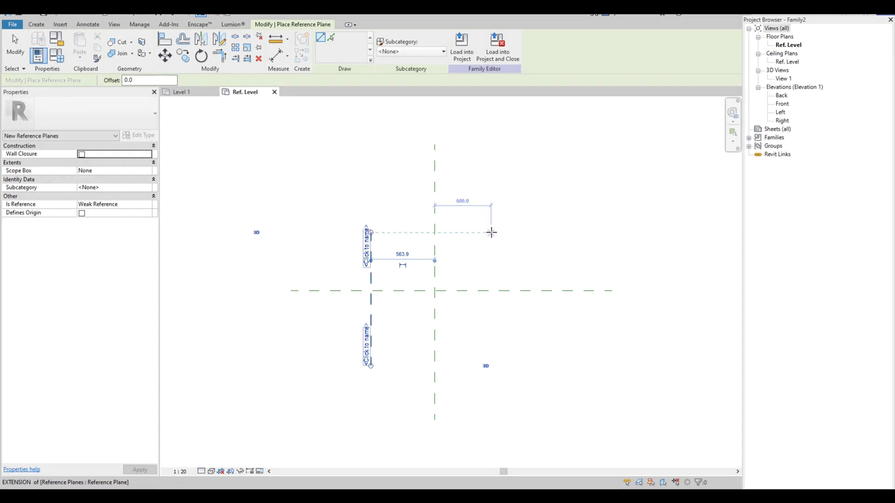
click(496, 232)
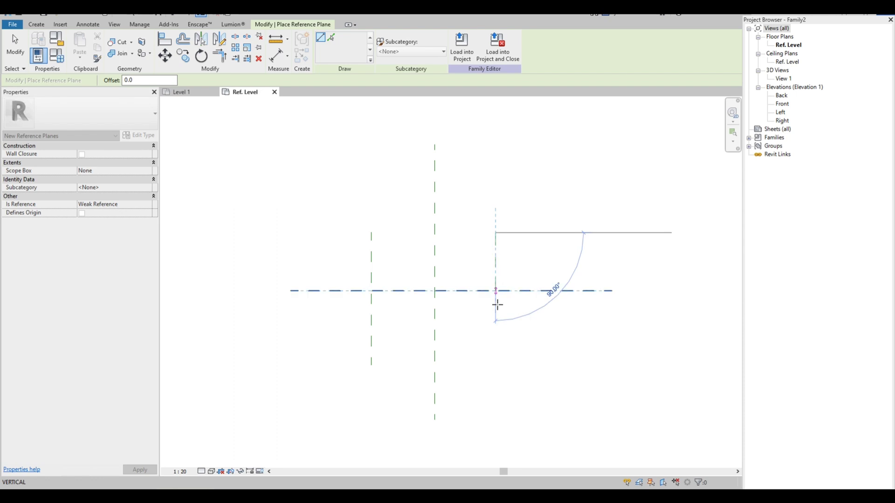
click(496, 365)
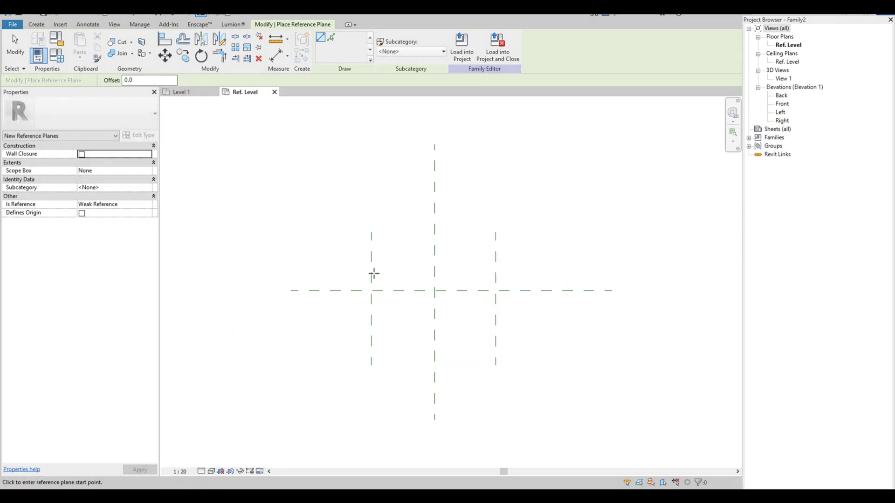
click(333, 335)
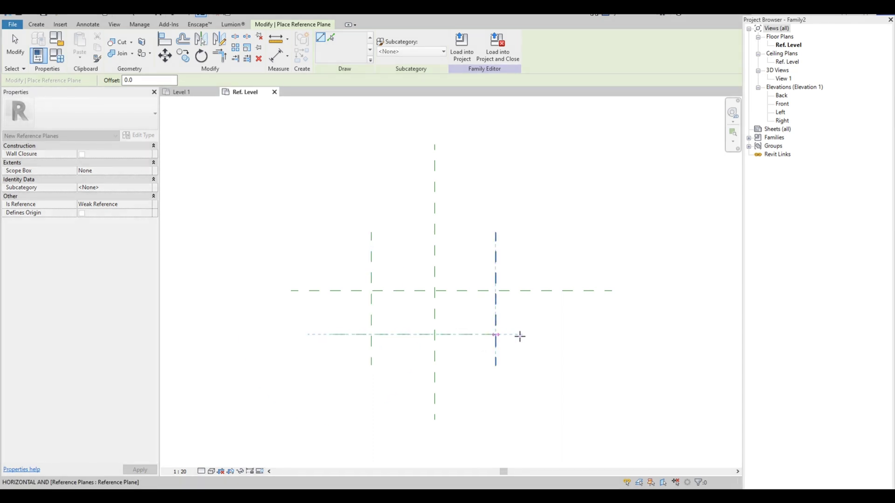
click(542, 334)
Step: Draw two inner vertical reference planes about 338 mm left and 320 mm right of the vertical centre plane
scroll(404, 298, up, 3)
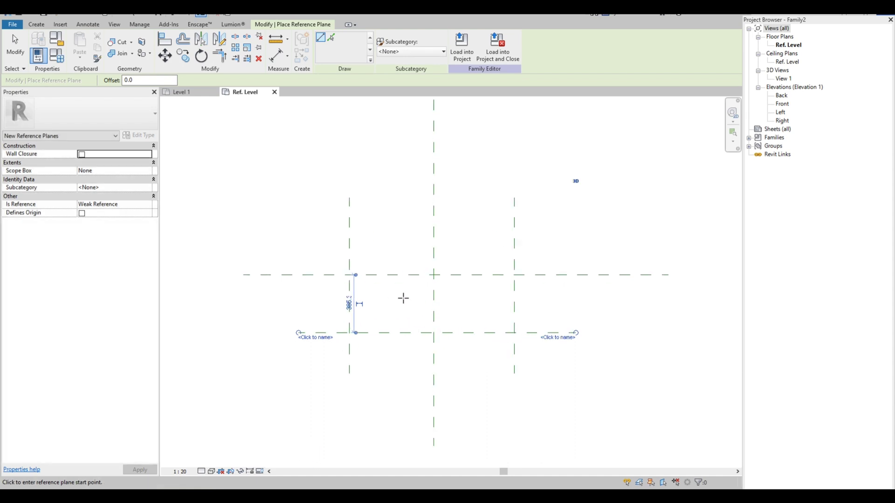
click(380, 241)
click(378, 362)
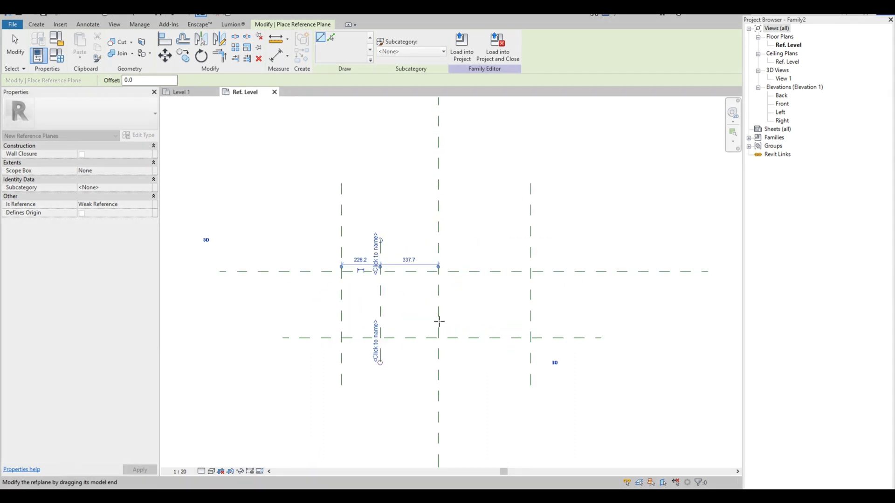
click(491, 239)
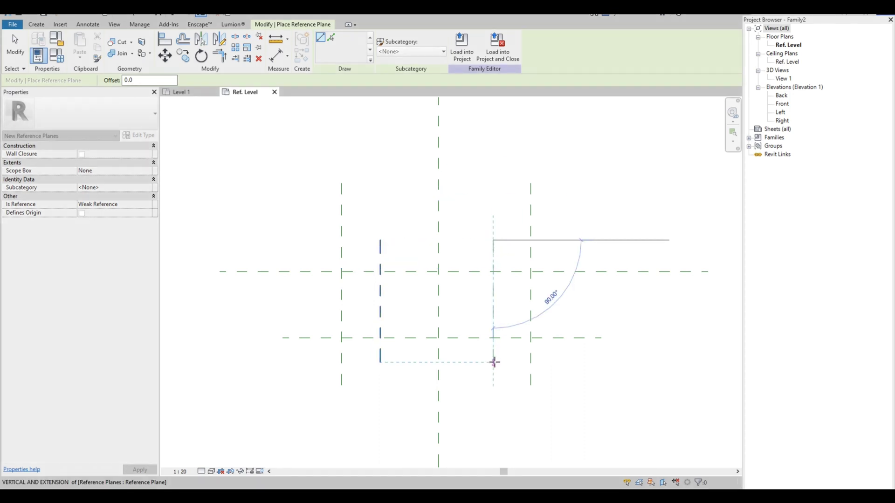
click(486, 362)
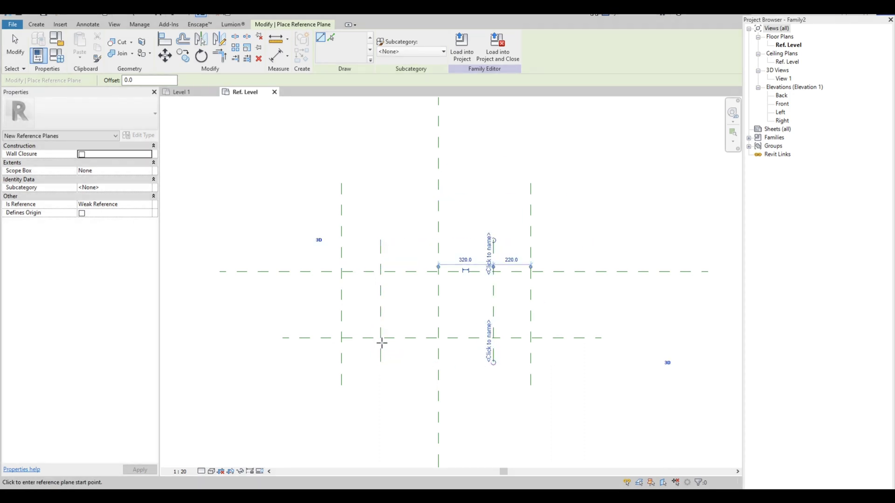
Step: Draw two inner horizontal reference planes about 313 mm and 80 mm below the horizontal centre plane
click(365, 326)
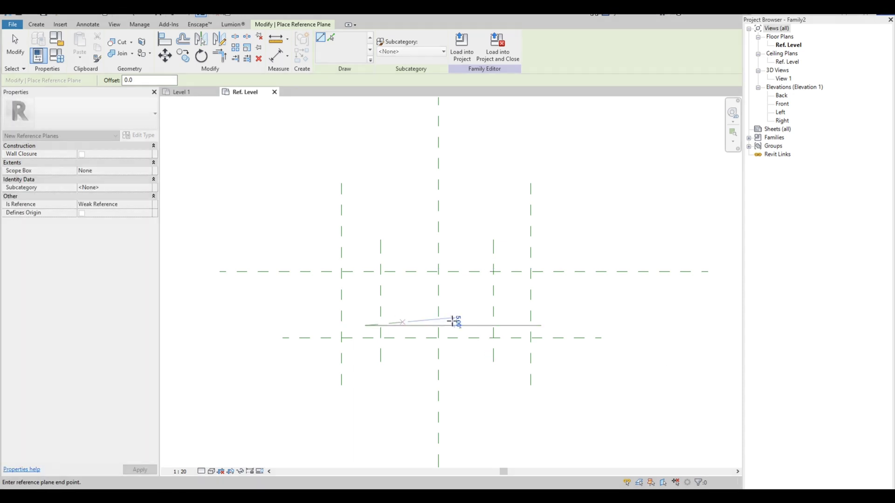
click(506, 325)
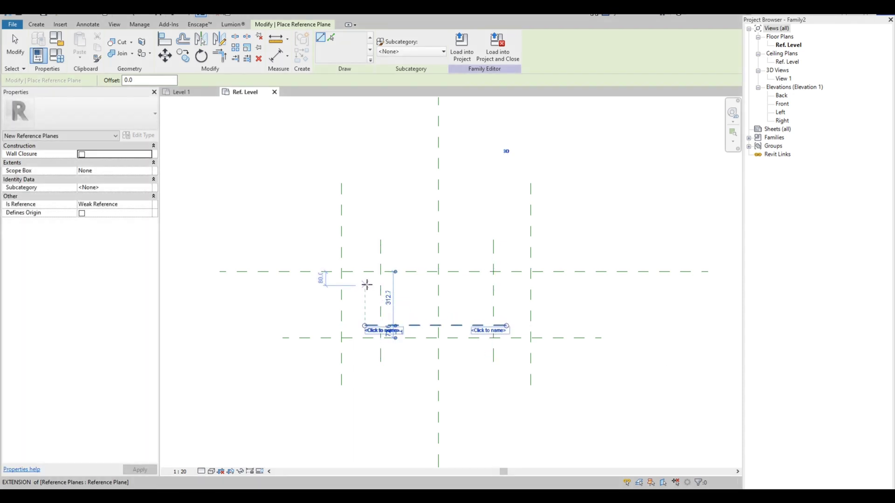
click(366, 286)
click(506, 286)
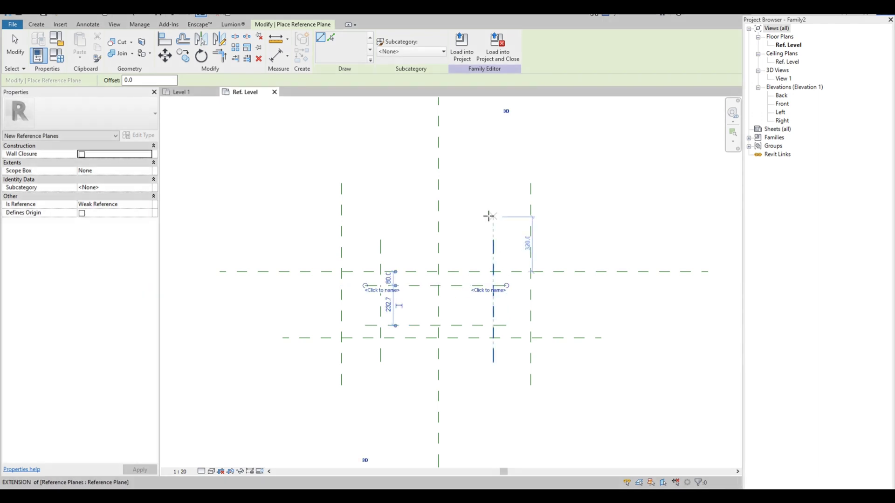
key(Escape)
key(Escape)
Step: Dimension the outer vertical reference planes through the centre plane and make both segments equal
scroll(399, 229, down, 1)
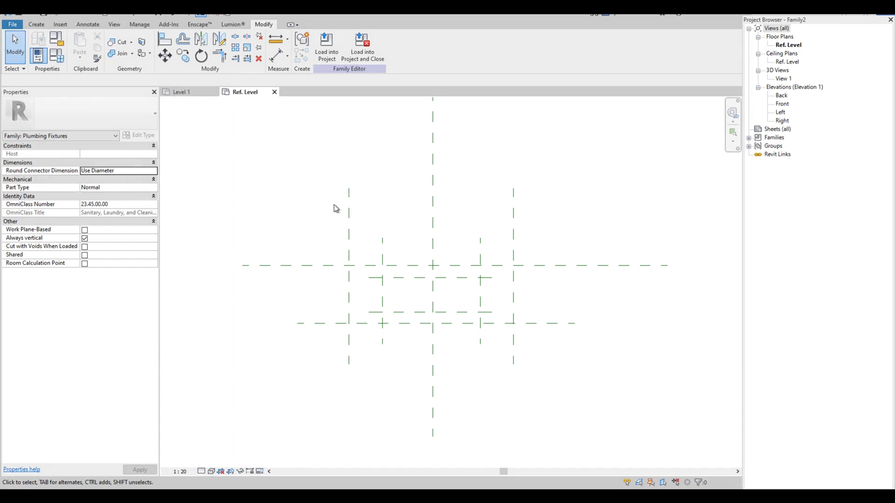
key(d)
key(i)
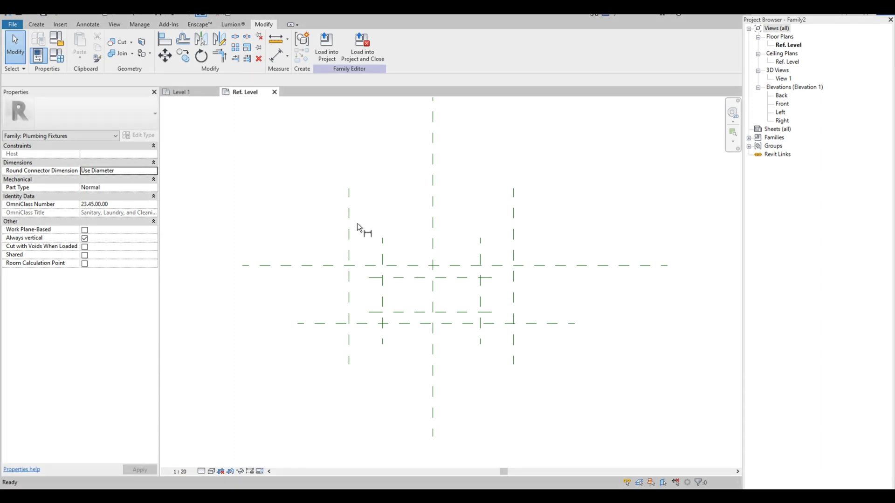
click(350, 233)
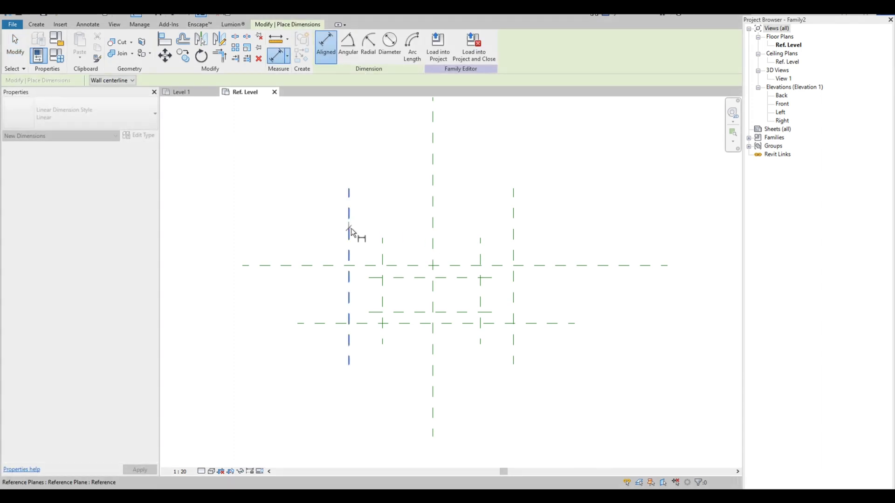
click(432, 222)
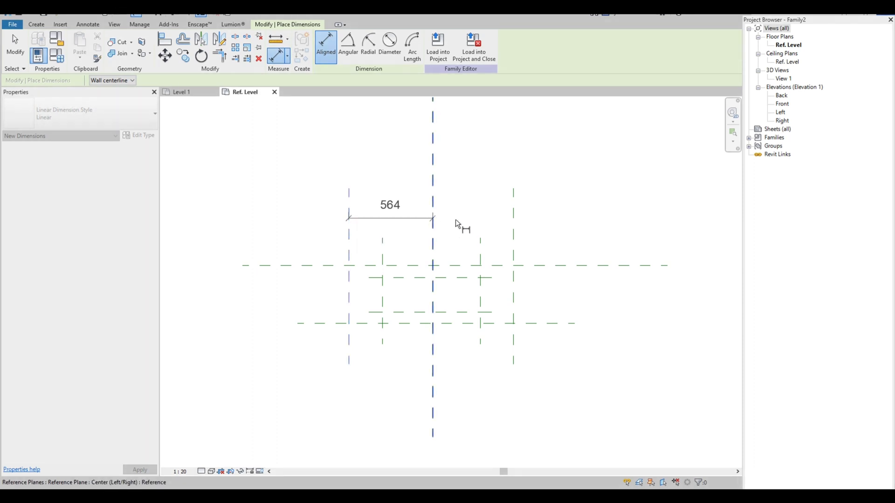
click(515, 218)
click(538, 217)
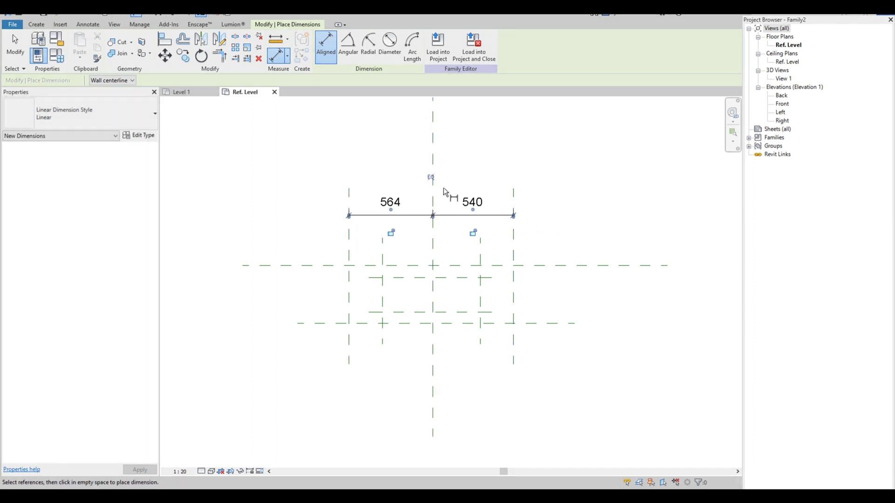
click(433, 177)
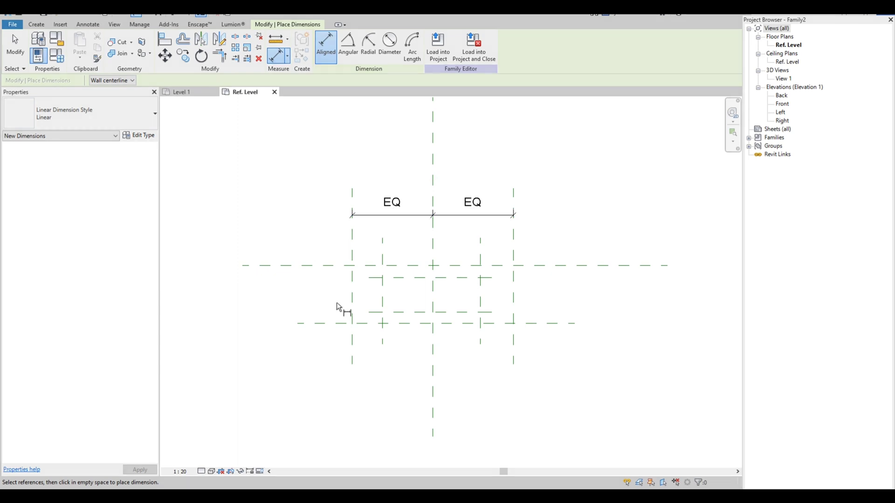
key(Escape)
key(Escape)
Step: Add an aligned dimension between the horizontal centre plane and the outer horizontal reference plane below it
scroll(416, 358, up, 1)
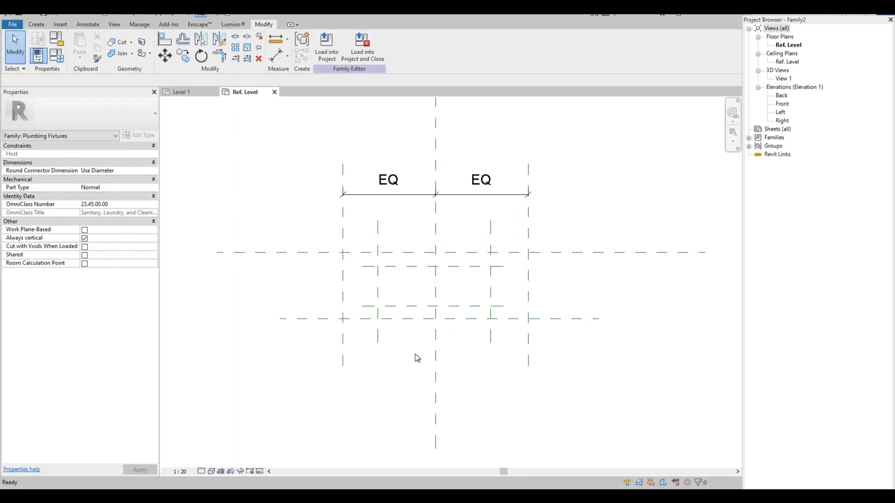
key(d)
key(i)
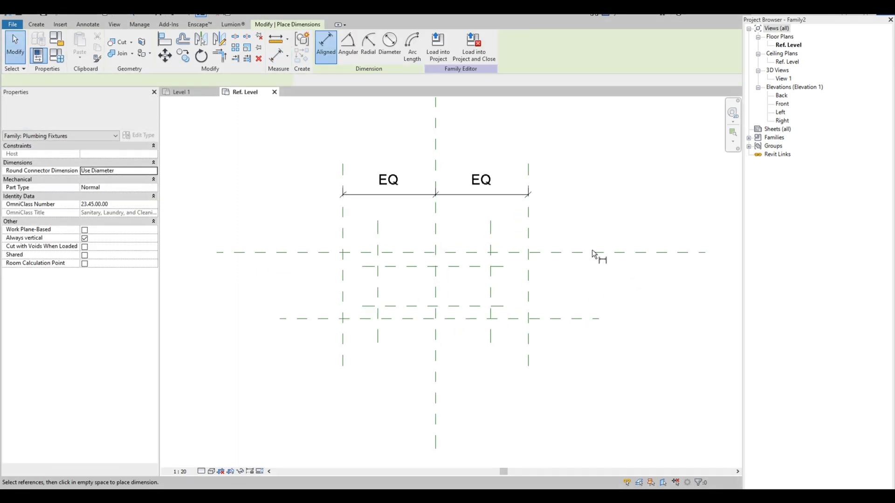
click(577, 252)
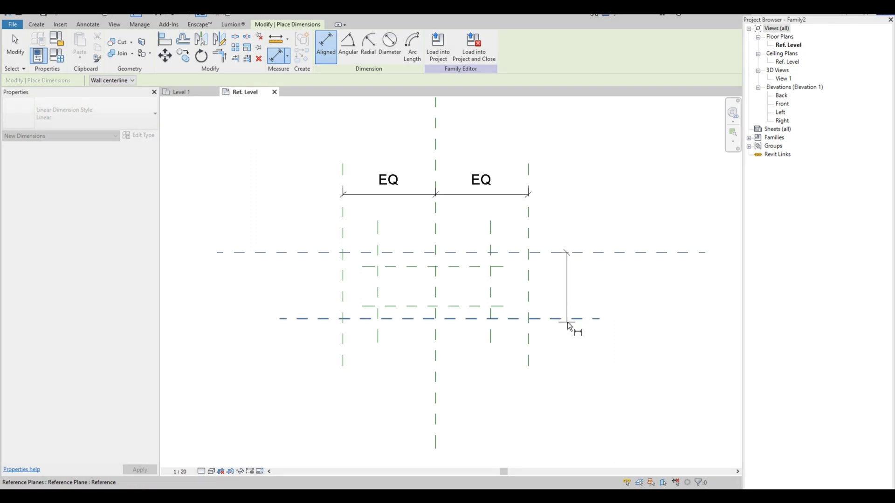
click(569, 319)
click(578, 359)
key(Escape)
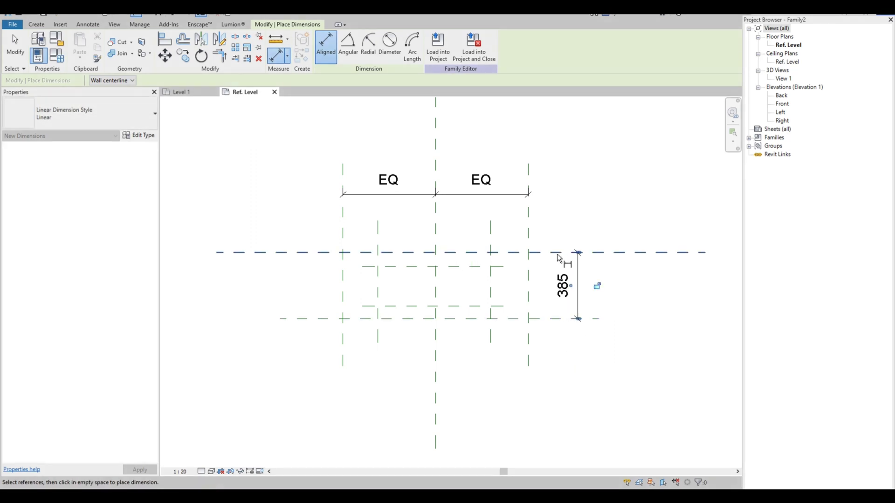
key(Escape)
key(Escape)
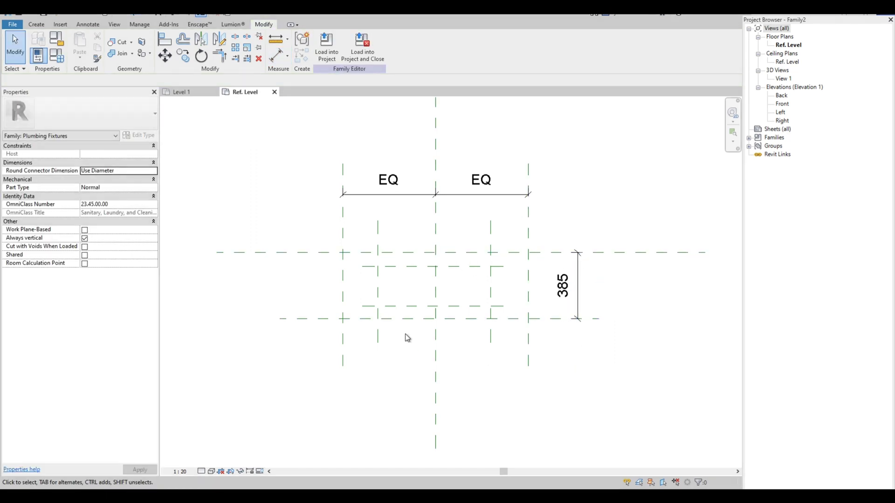
Step: Dimension the two inner vertical reference planes through the vertical centre plane and make both segments equal
scroll(405, 336, up, 1)
key(d)
key(i)
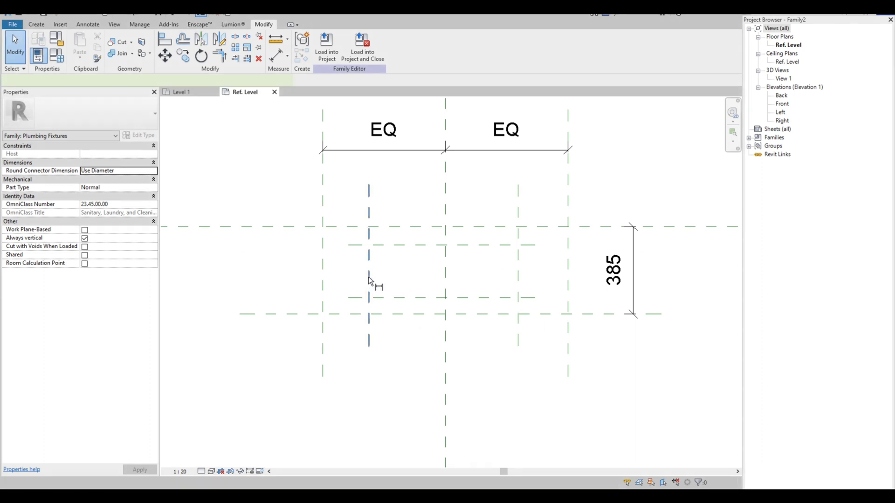
click(369, 215)
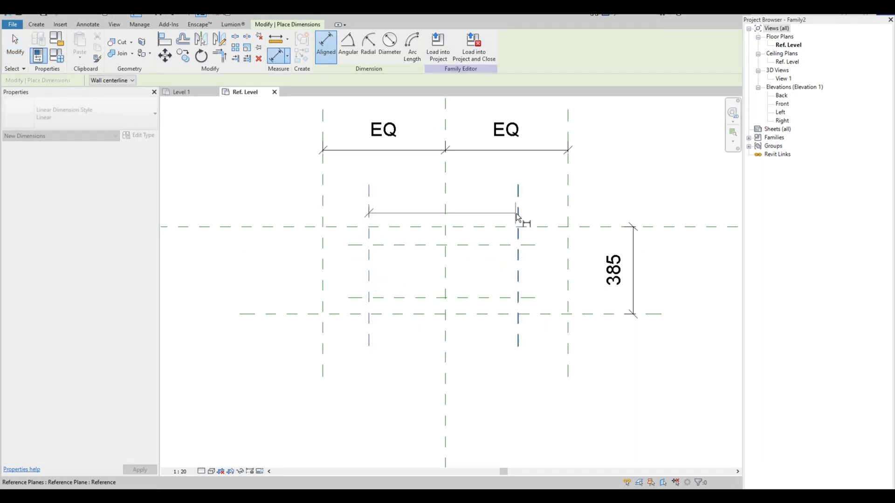
click(517, 216)
click(449, 205)
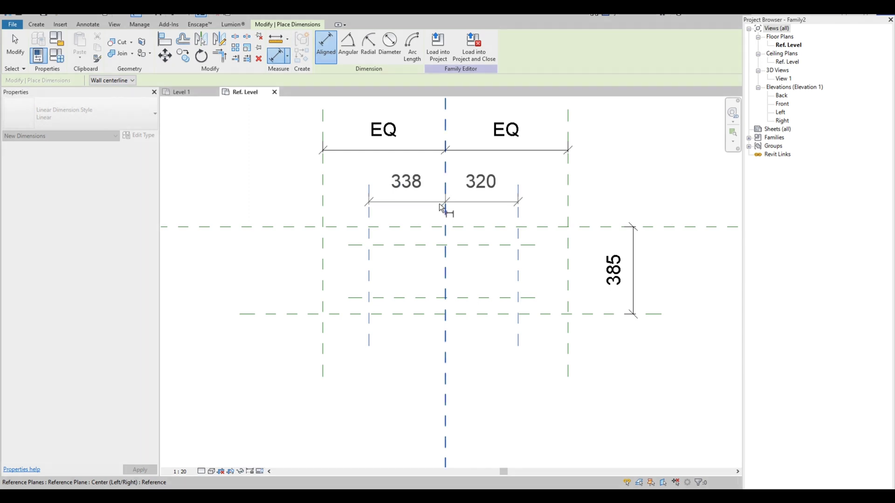
click(401, 207)
click(443, 145)
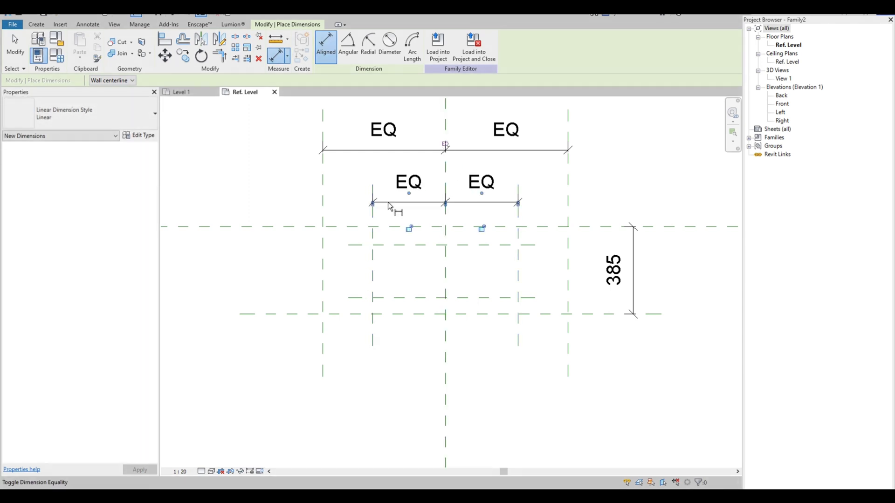
key(Escape)
key(Escape)
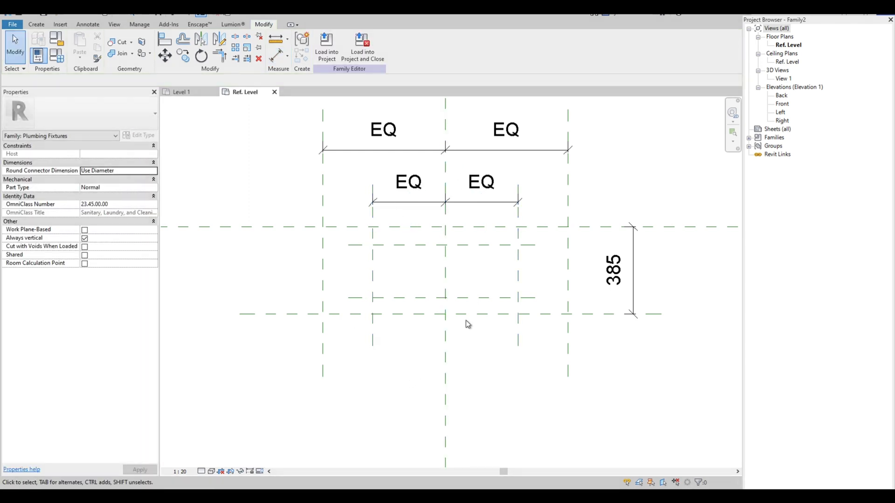
Step: Add an aligned dimension between the horizontal centre plane and the upper inner horizontal reference plane, placed left of the layout
key(d)
key(i)
click(354, 228)
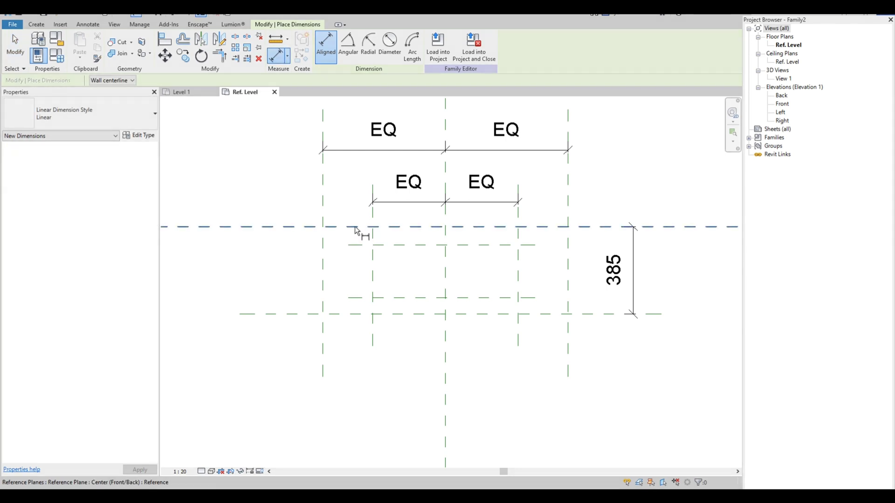
click(353, 244)
click(272, 259)
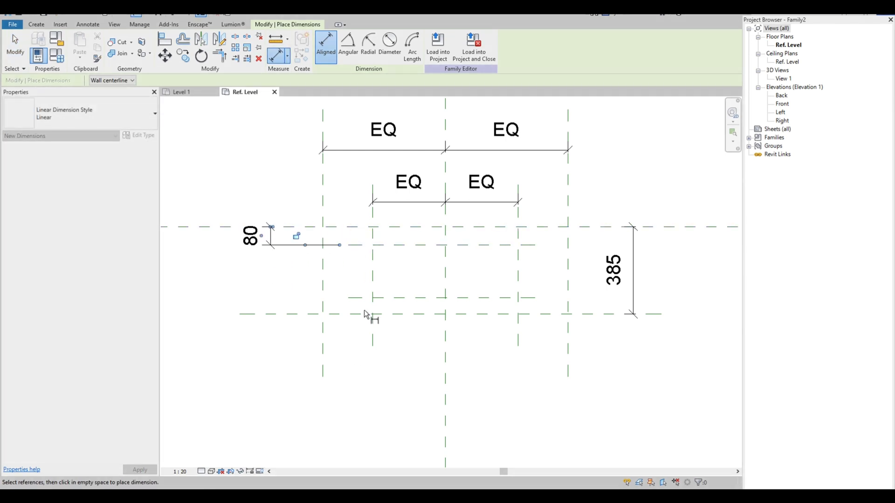
Step: Dimension the gap between the two inner horizontal reference planes and the gap from the lower one to the outer horizontal plane
click(360, 245)
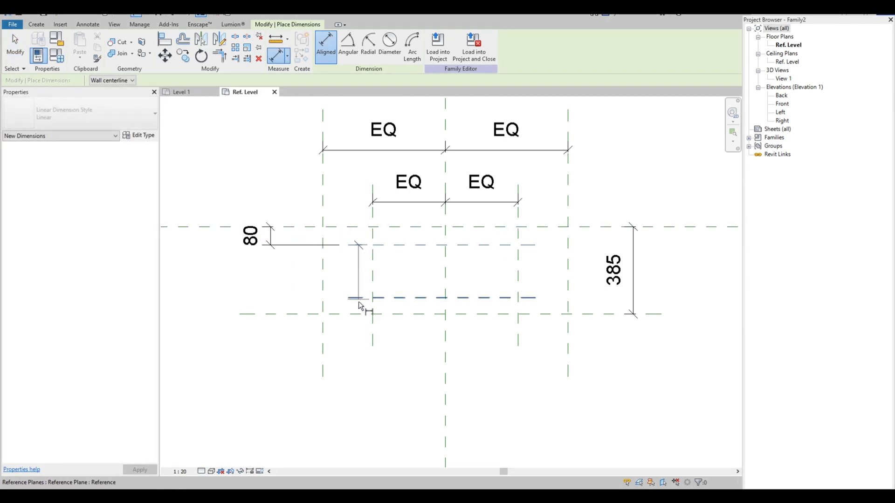
click(359, 297)
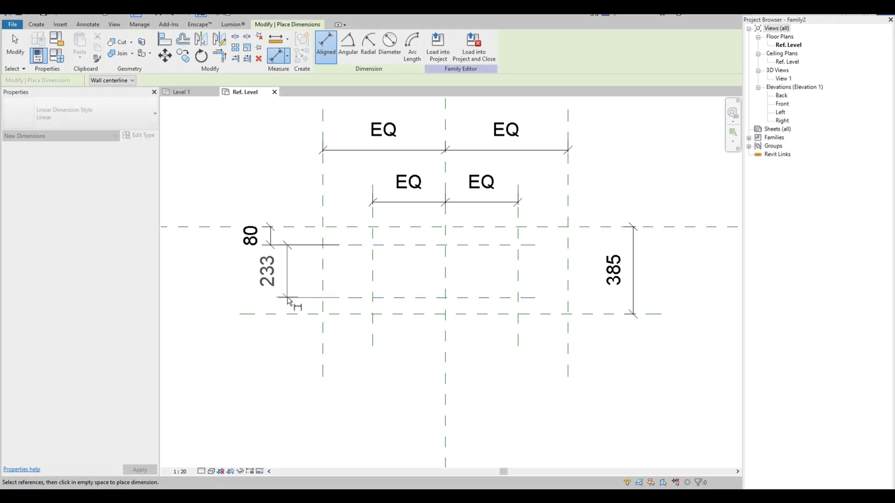
click(288, 300)
click(372, 298)
click(360, 314)
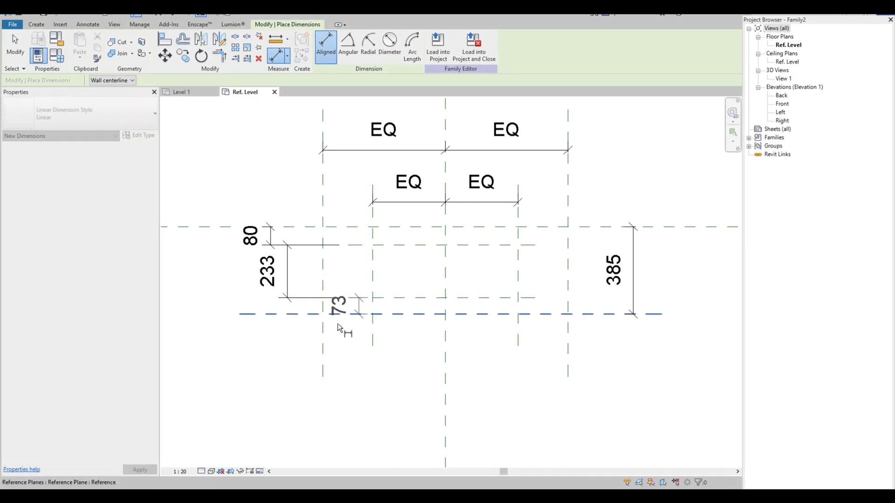
click(273, 326)
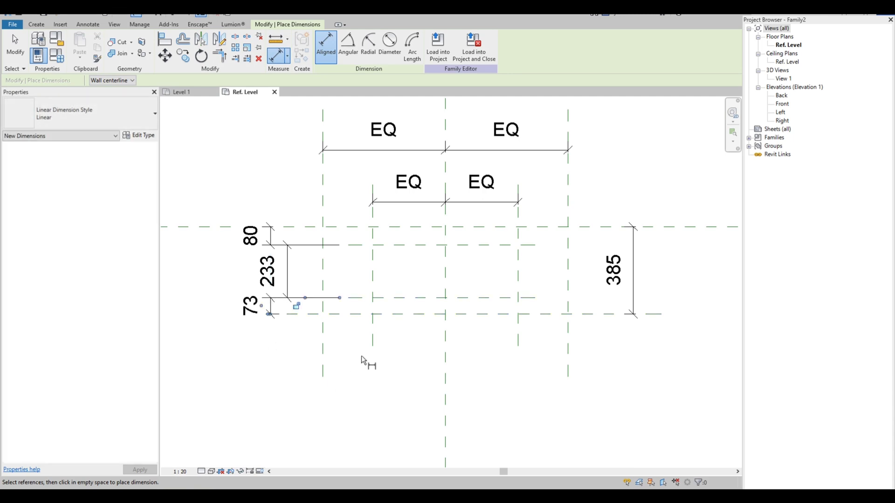
scroll(364, 349, down, 1)
key(Escape)
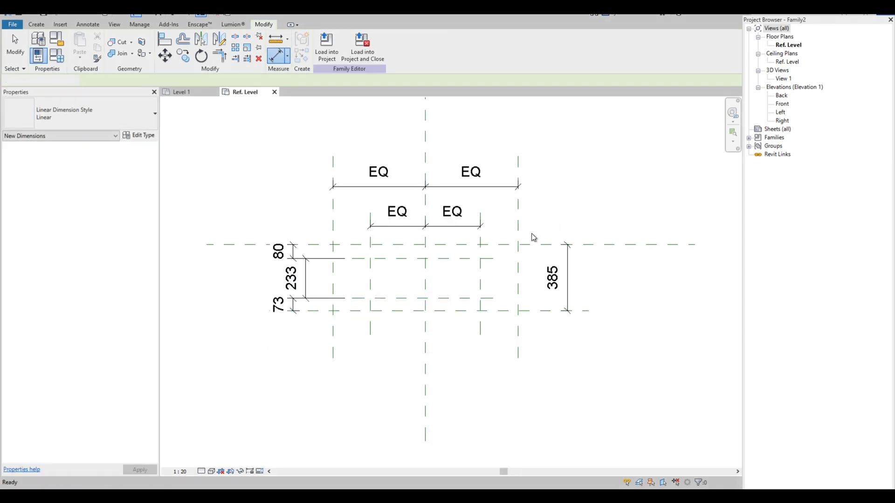
scroll(534, 238, up, 1)
key(Escape)
Step: Add an overall aligned dimension between the two outer vertical reference planes, placed below the layout
key(d)
key(i)
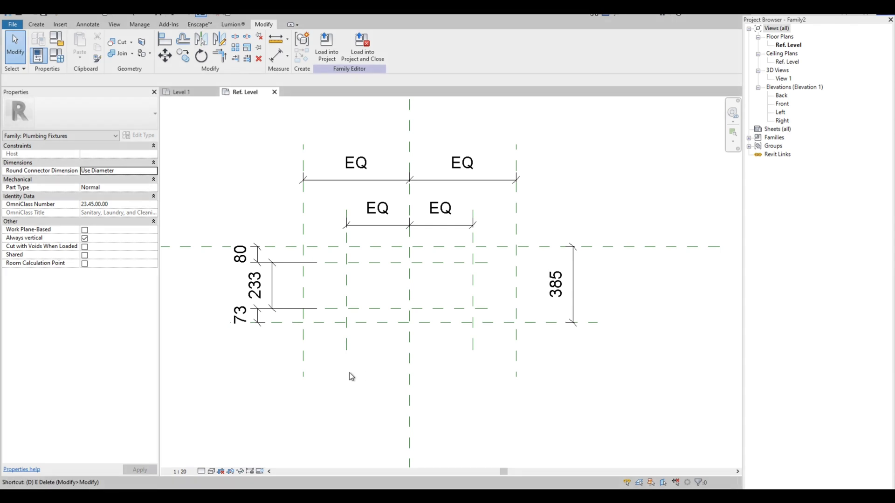
click(305, 373)
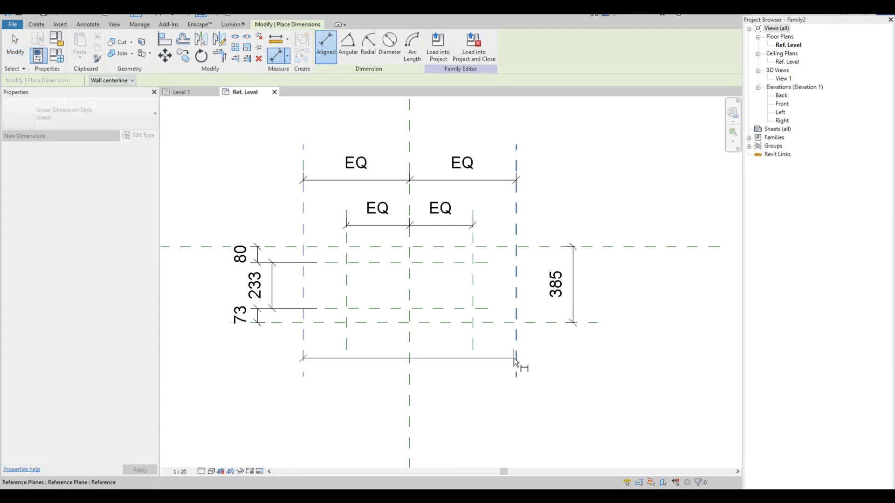
click(516, 359)
click(558, 368)
key(Escape)
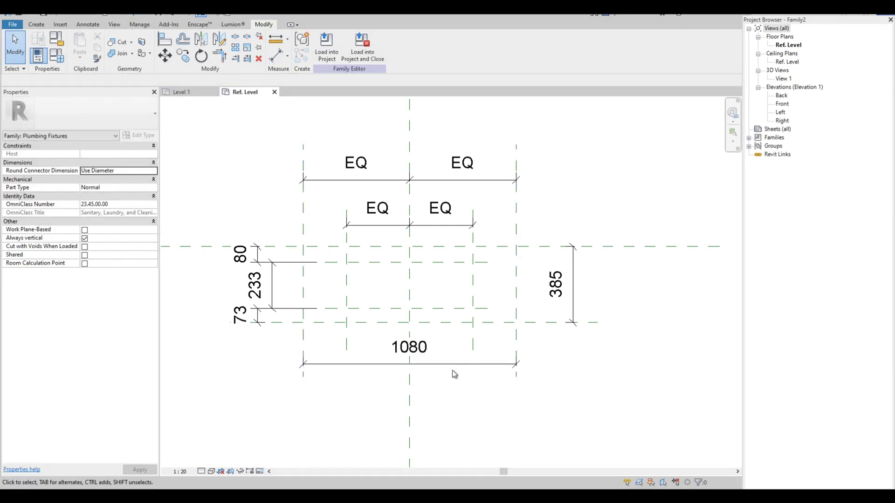
Step: Label the overall dimension between the outer vertical planes with a new type parameter named Length
click(452, 365)
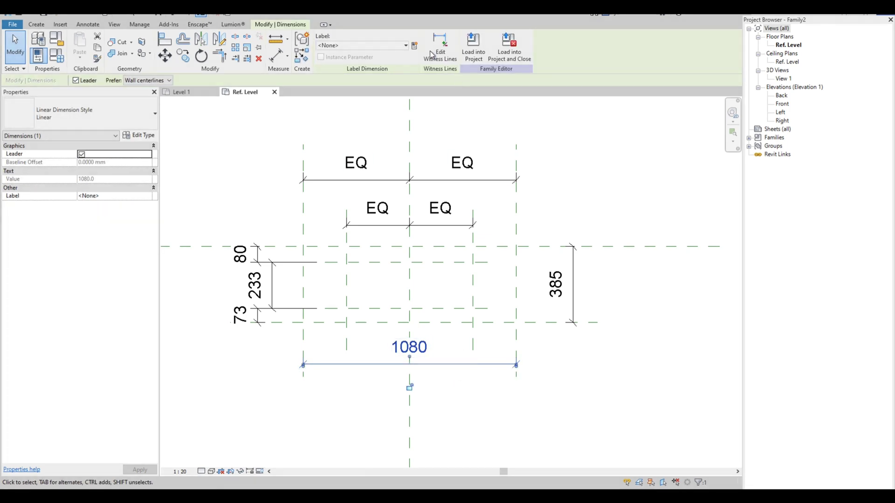
click(414, 46)
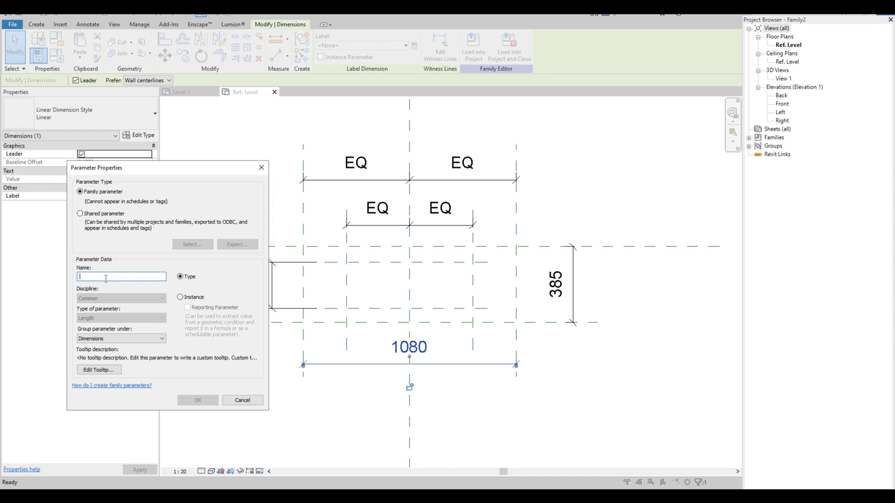
text(Length)
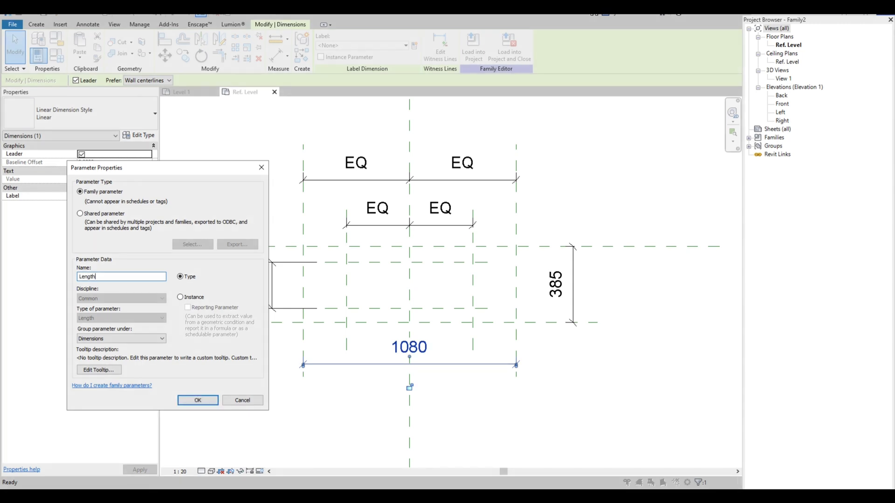
click(198, 400)
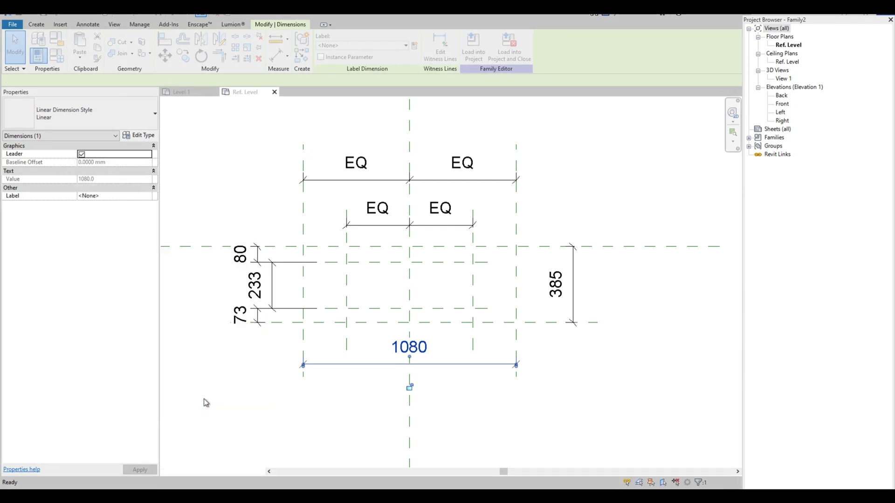
Step: Label the dimension from the horizontal centre plane to the outer horizontal plane with a new type parameter named Width
click(573, 273)
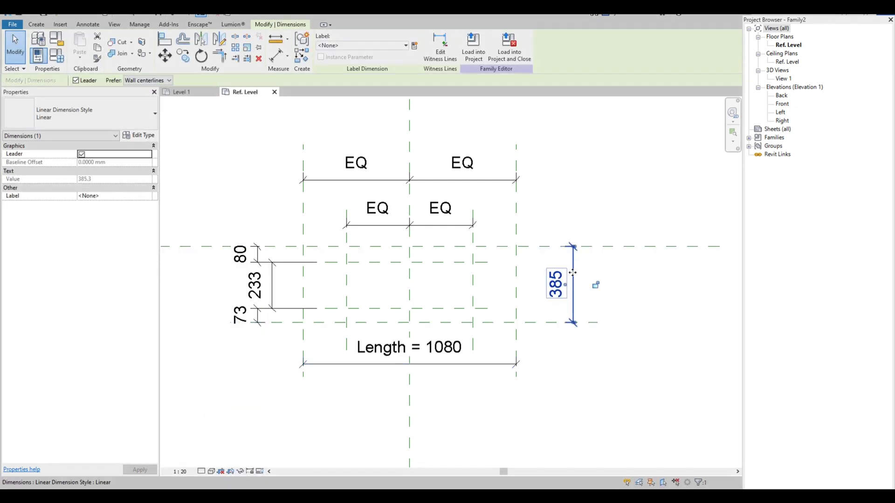
click(415, 46)
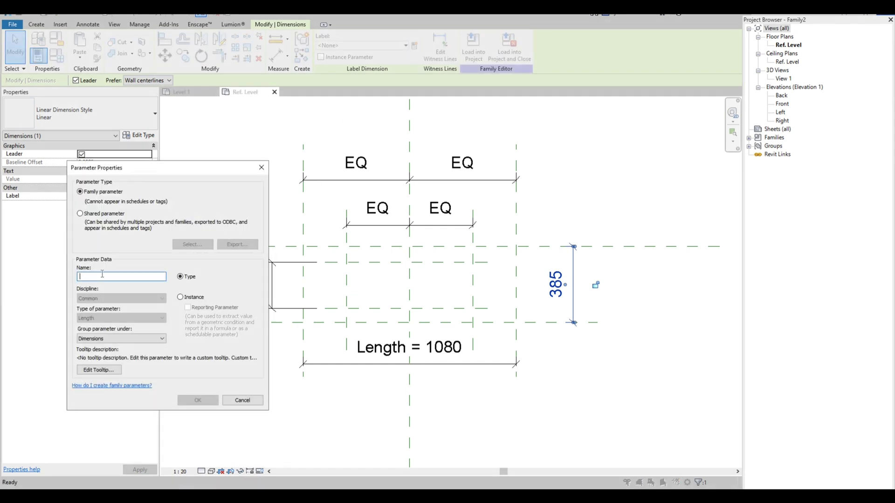
text(Width)
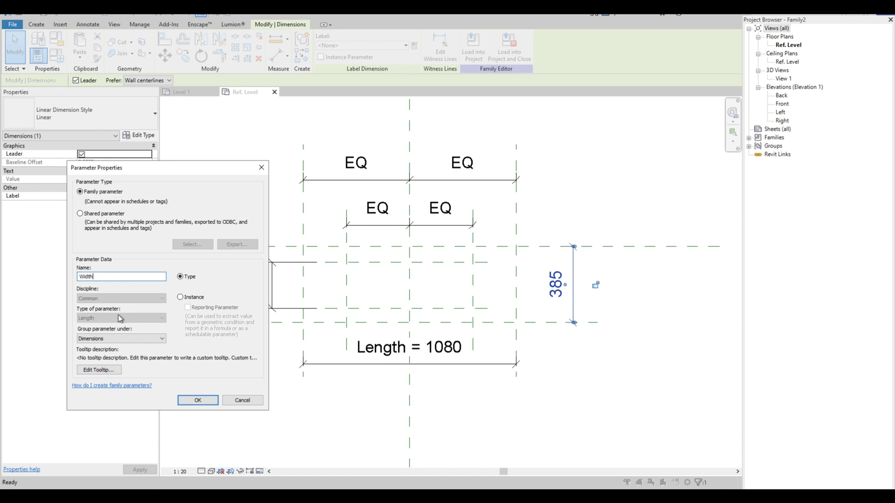
click(198, 401)
key(Escape)
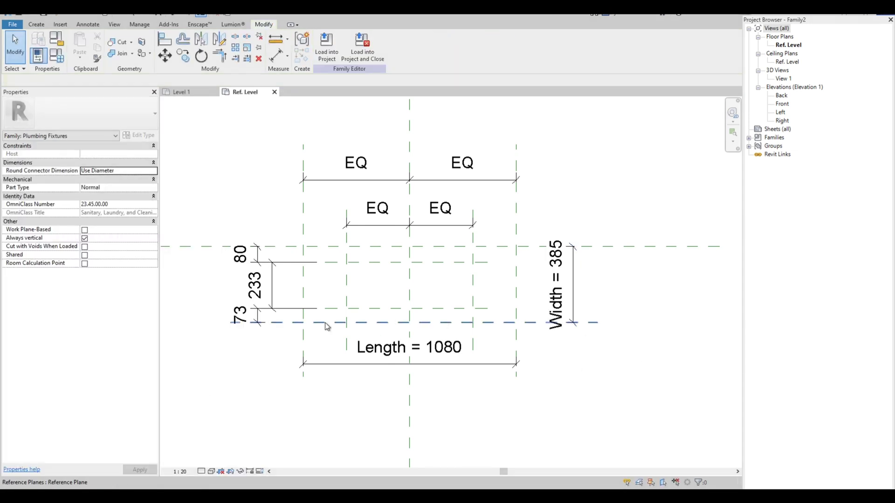
Step: Add an overall aligned dimension between the two inner vertical reference planes, inside the layout
key(d)
key(i)
click(348, 286)
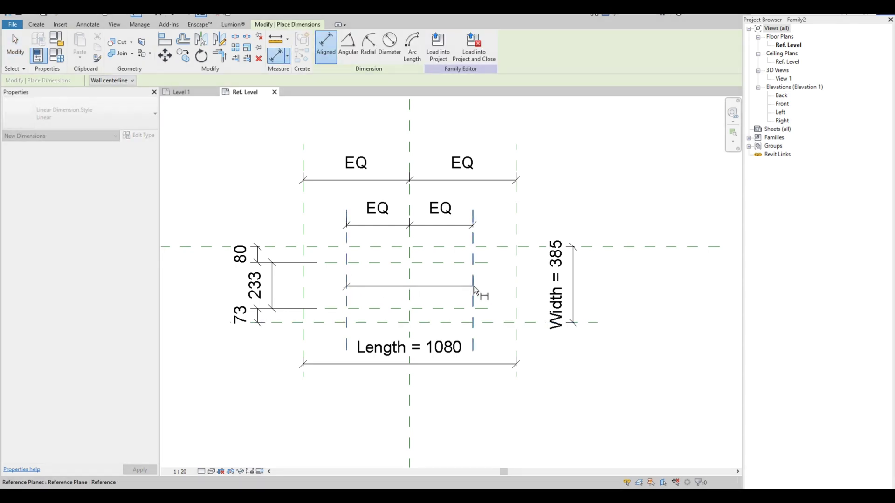
click(473, 291)
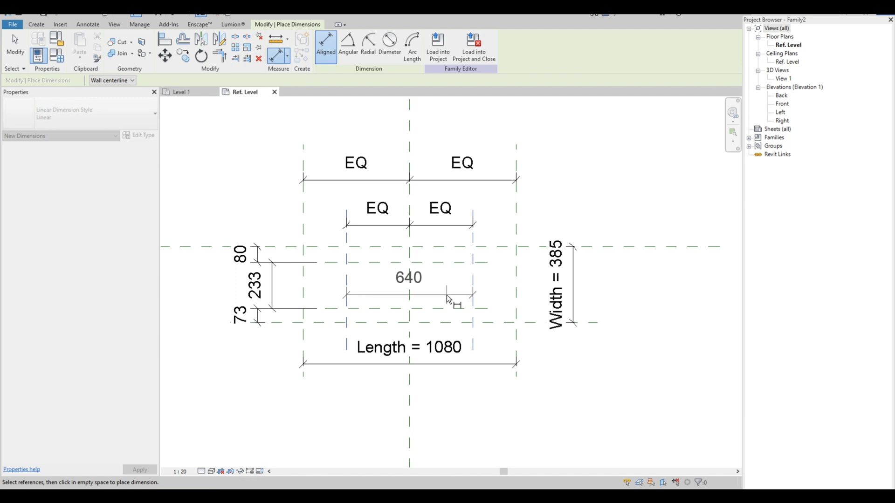
click(447, 299)
key(Escape)
key(Escape)
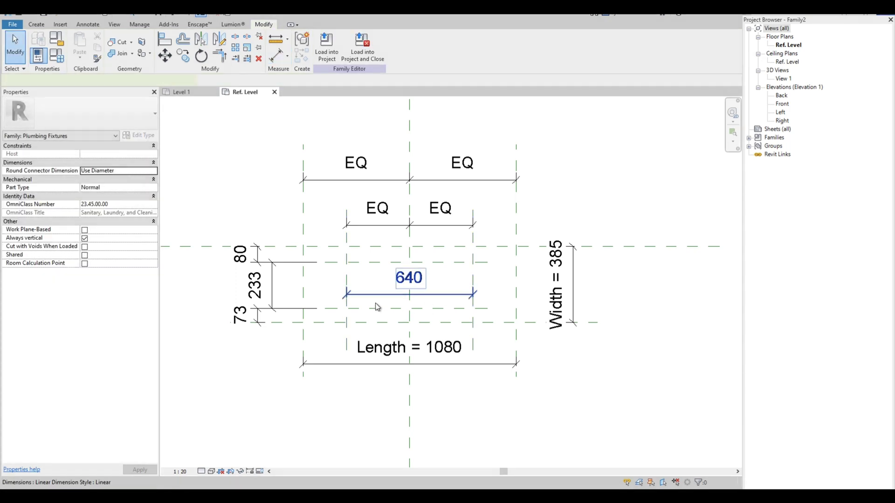
Step: Label the overall dimension between the inner vertical planes with a new type parameter named Basin Length
click(378, 307)
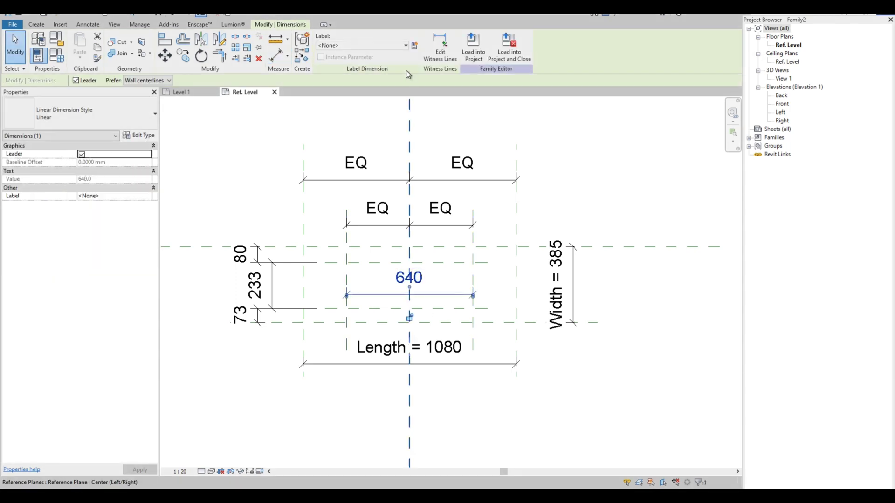
click(415, 45)
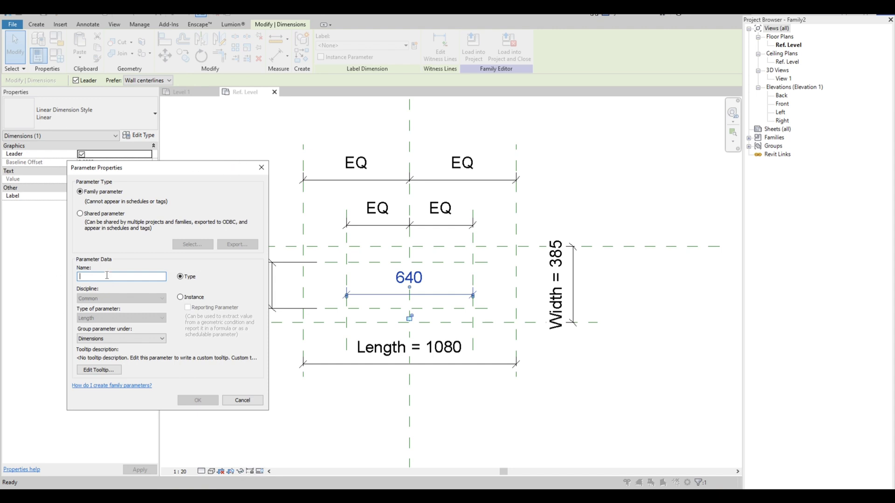
text(Basi)
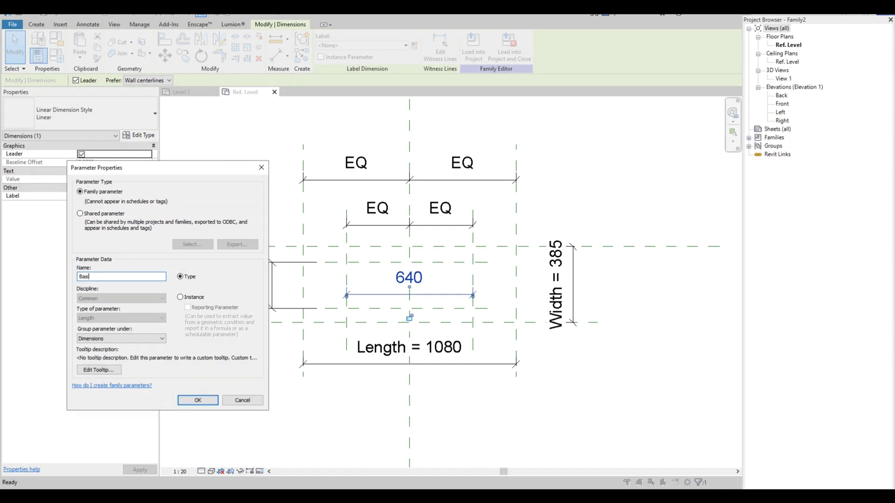
text(n )
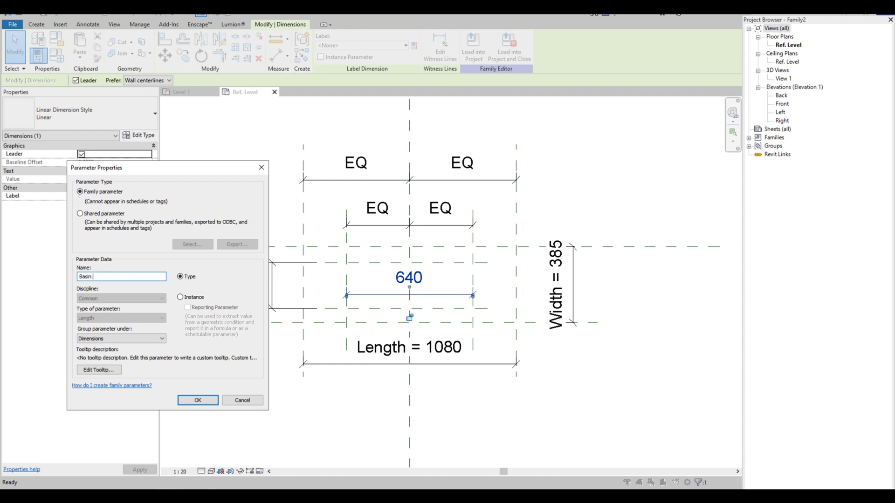
text(Length)
click(201, 402)
Step: Move the Length dimension further down and place the Basin Length dimension below the reference plane layout, above Length
click(498, 365)
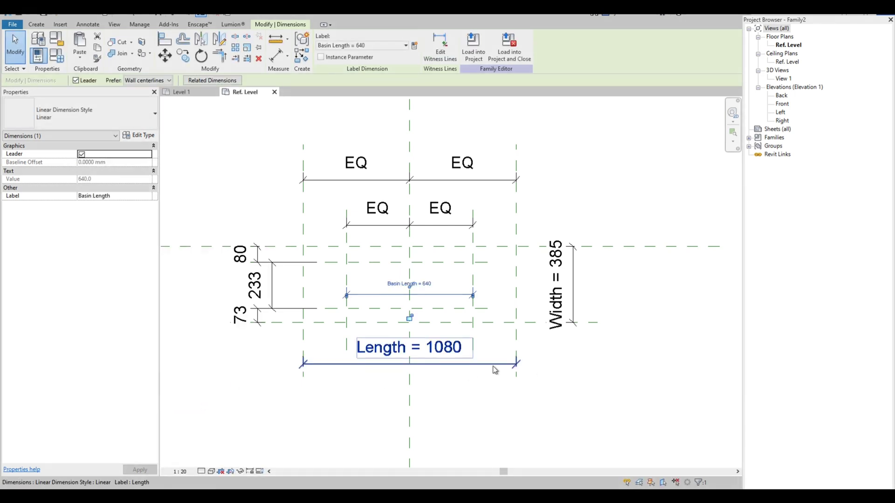
click(485, 401)
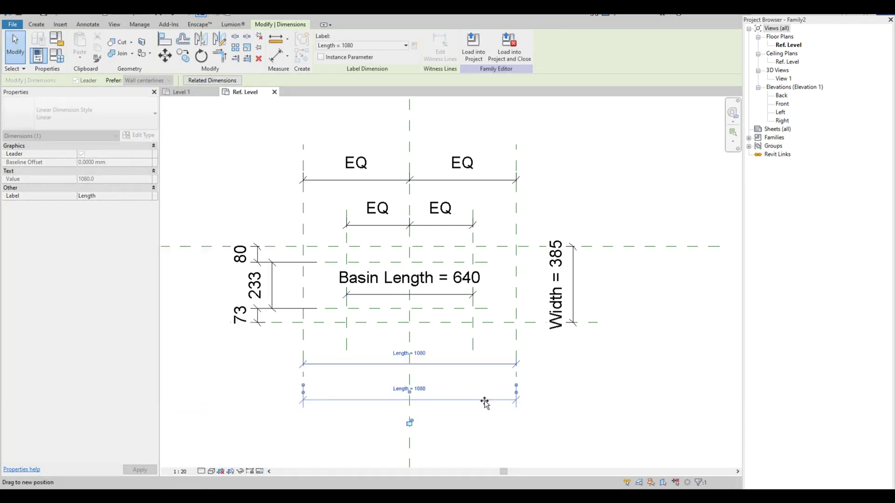
click(446, 295)
drag(445, 295, 445, 357)
Step: Label the dimension between the two inner horizontal reference planes with a new type parameter named Basin Width
click(257, 283)
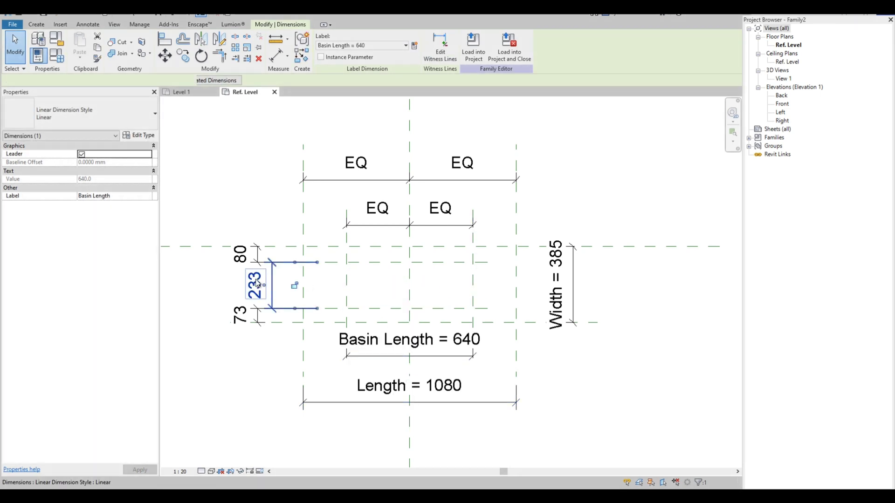
click(415, 46)
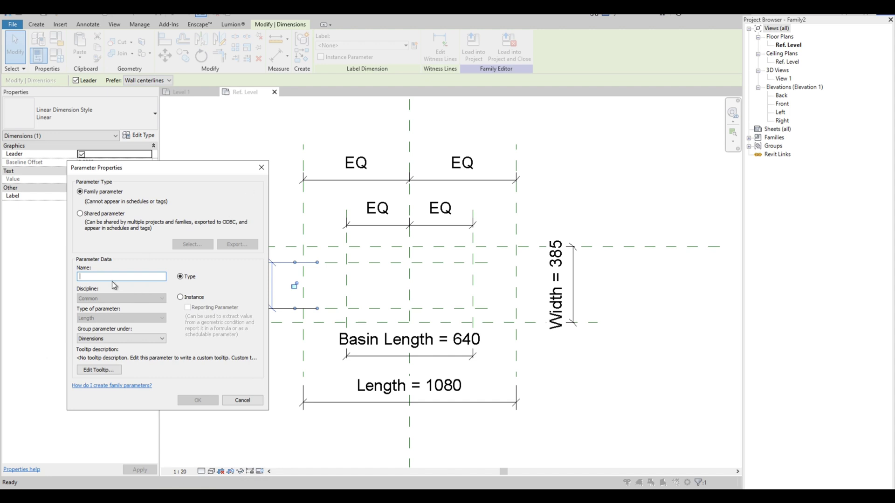
text(Basi)
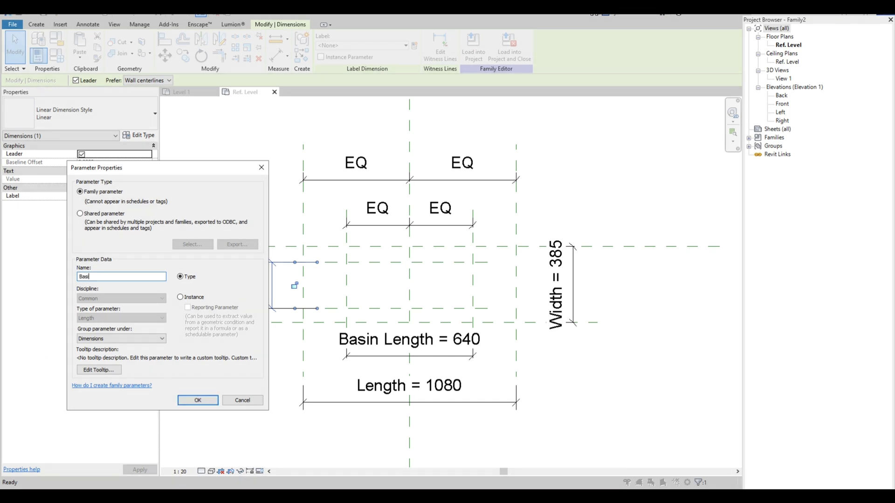
text(n Width)
click(186, 399)
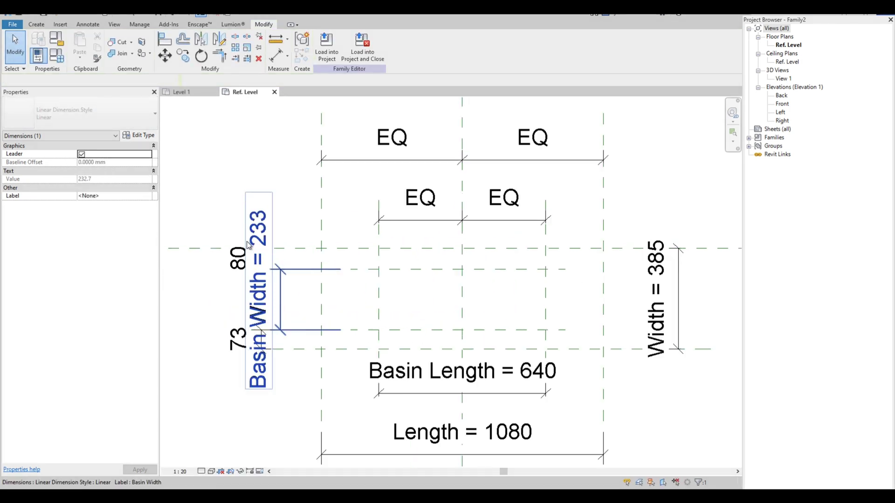
click(195, 302)
Step: Move the Width dimension further away from the reference plane layout
scroll(233, 289, up, 3)
scroll(184, 267, down, 3)
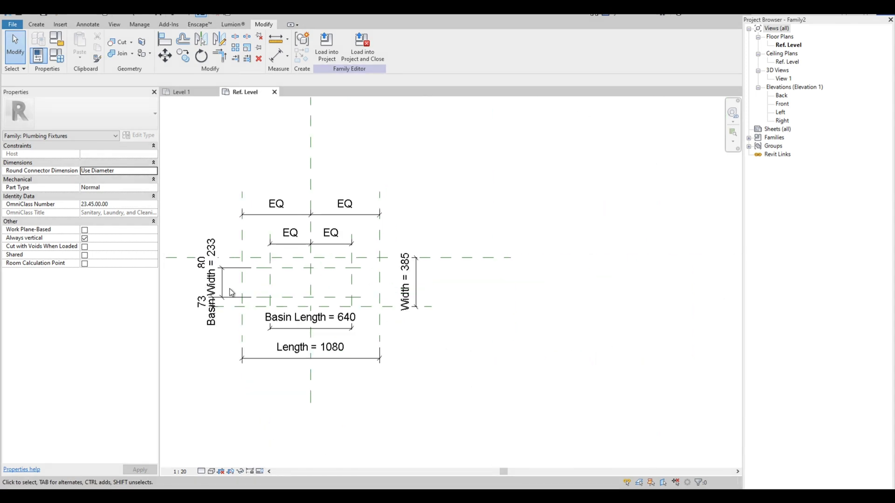
click(420, 282)
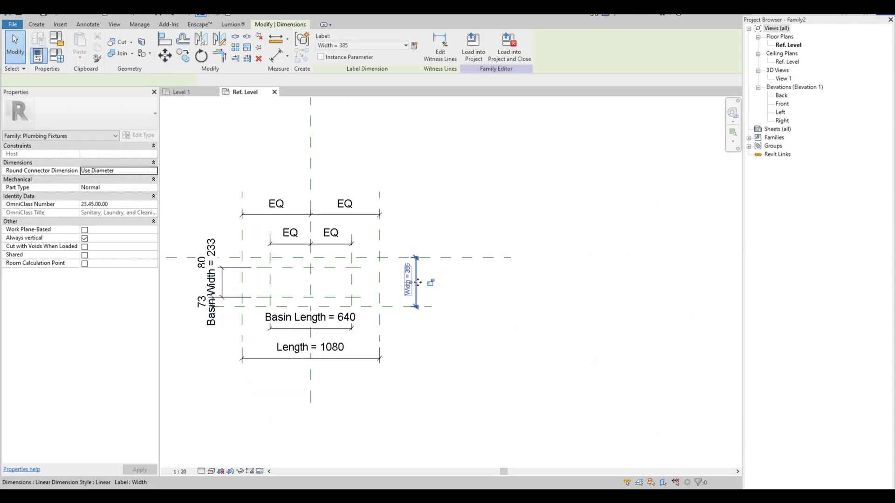
drag(417, 294, 457, 299)
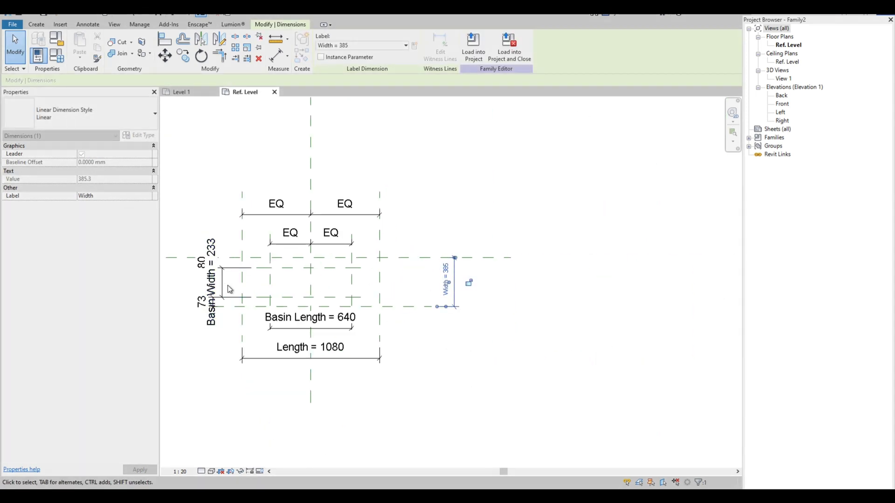
key(Escape)
Step: Move the 80 mm and 73 mm offset dimensions across the layout, between the outer vertical plane and the Width dimension
click(212, 264)
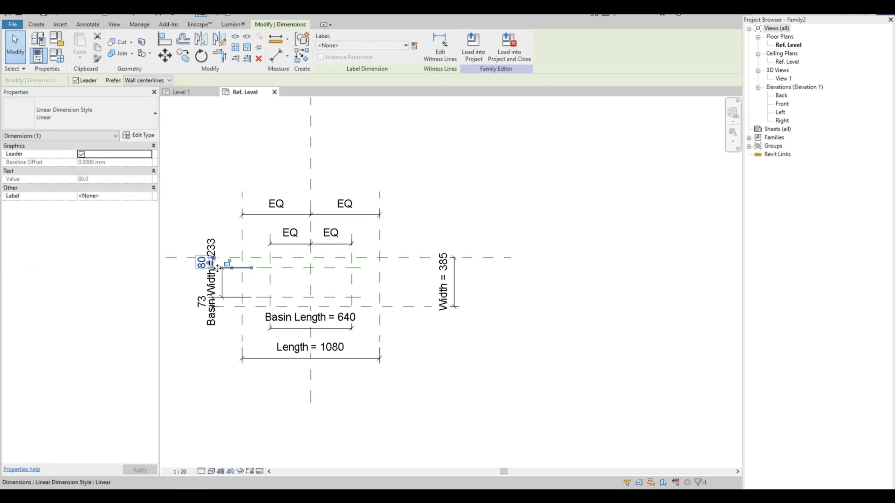
drag(216, 268, 413, 273)
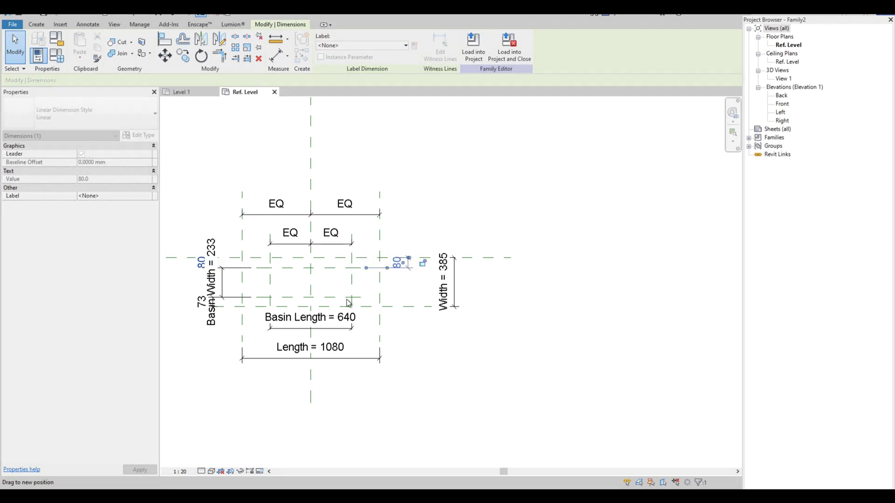
click(201, 303)
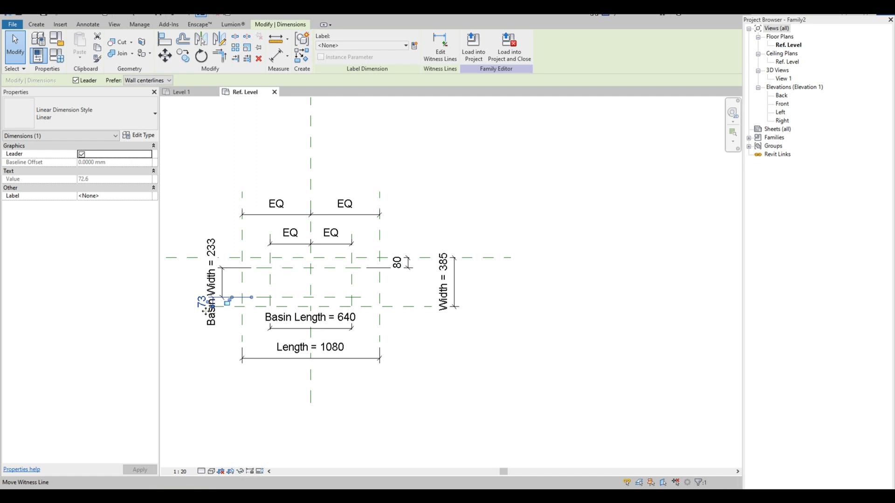
drag(226, 303, 383, 294)
Step: Label the 73 mm dimension between the lower inner and outer horizontal planes with a new type parameter named Front Offset
scroll(383, 294, up, 3)
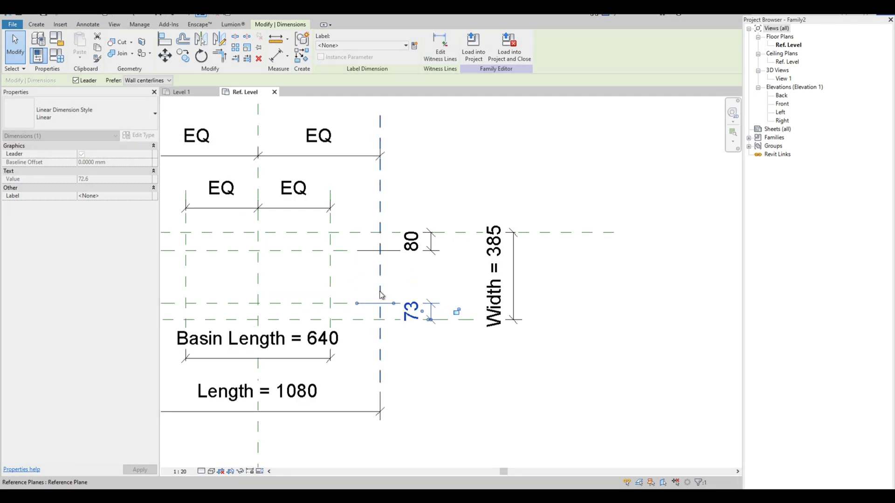
scroll(466, 261, down, 2)
scroll(439, 228, up, 1)
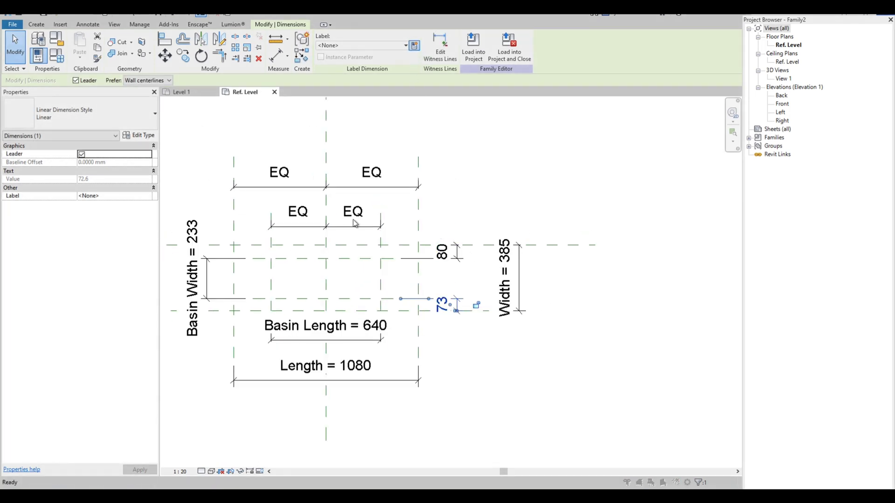
click(414, 45)
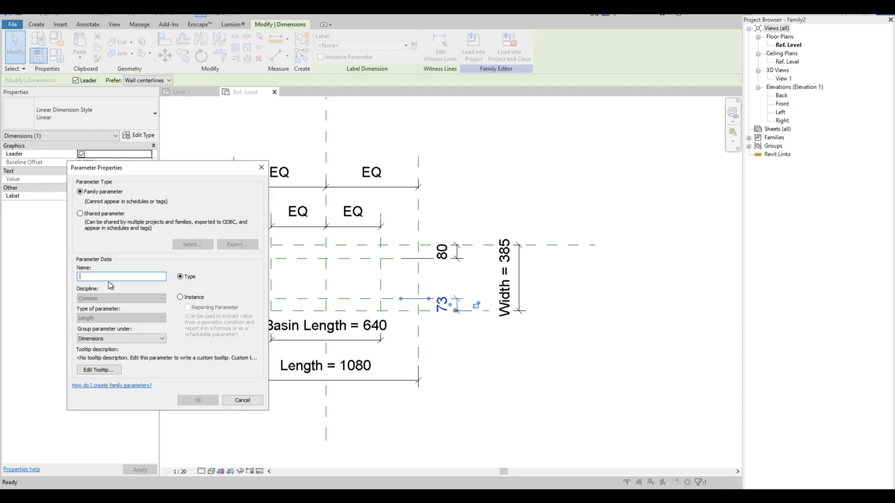
text(From)
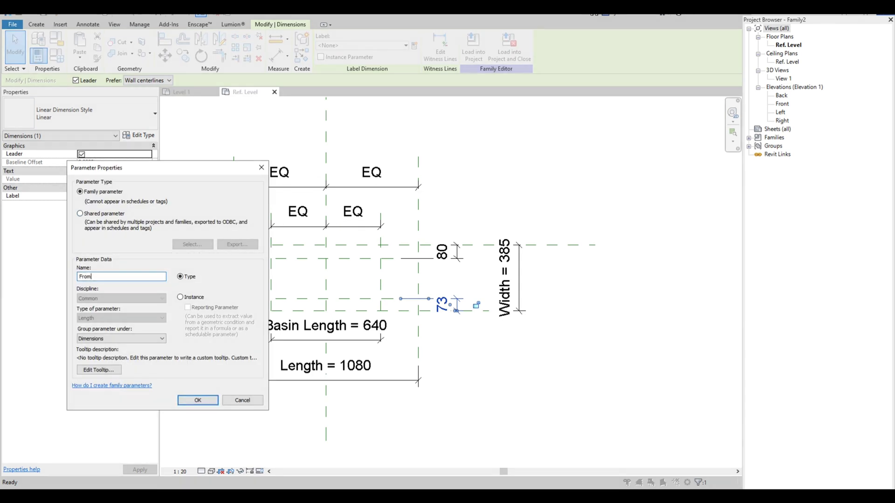
key(BackSpace)
text(nt Offset)
click(198, 400)
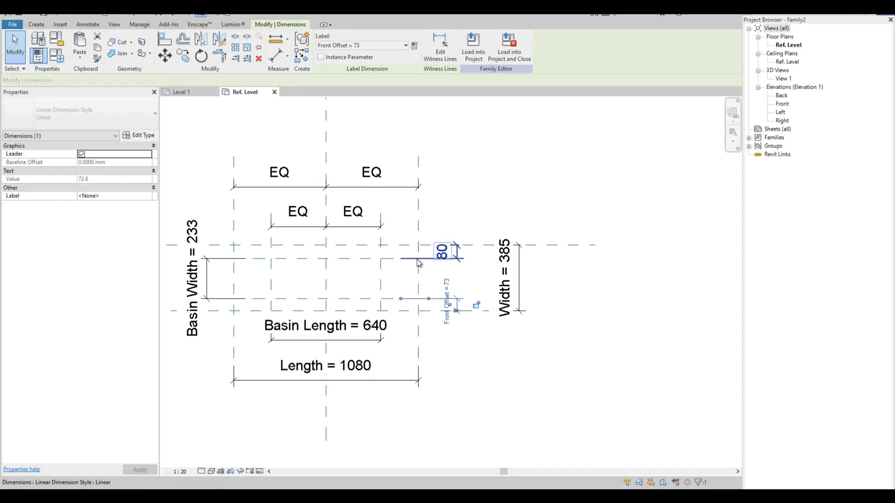
click(463, 176)
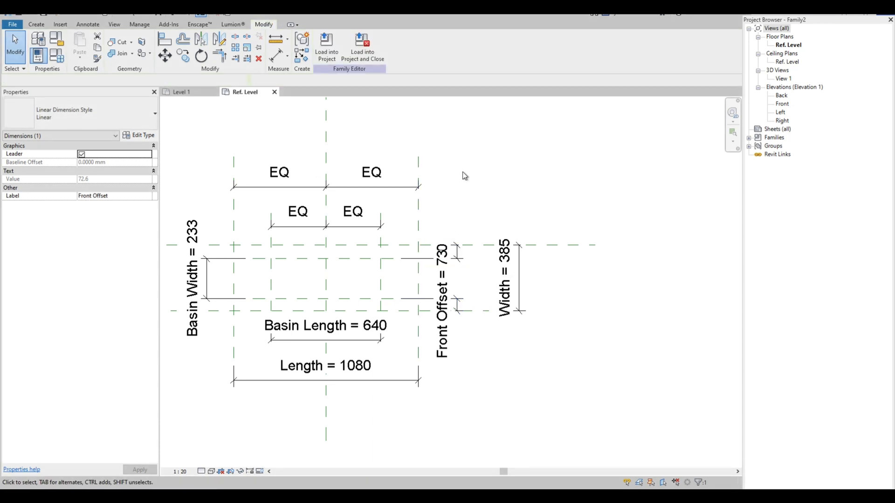
Step: Change the Ref. Level plan's view scale to 1:10 to separate the overlapping dimension texts
scroll(487, 200, up, 1)
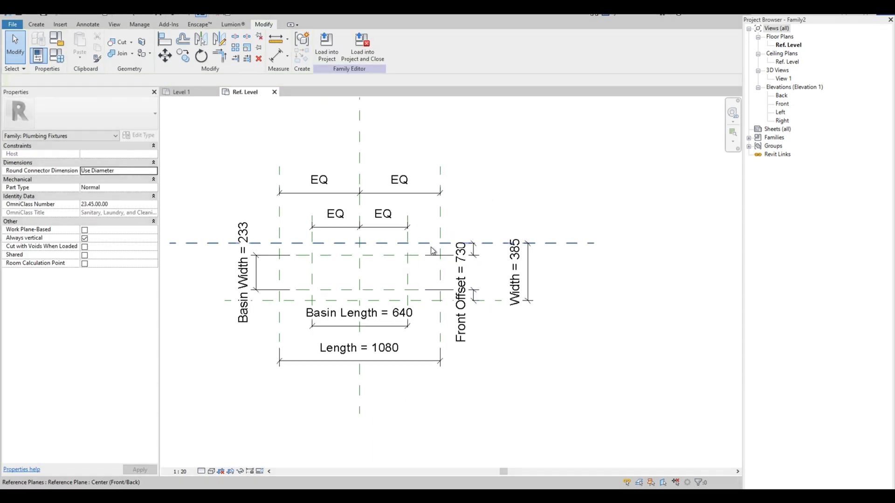
scroll(480, 326, up, 1)
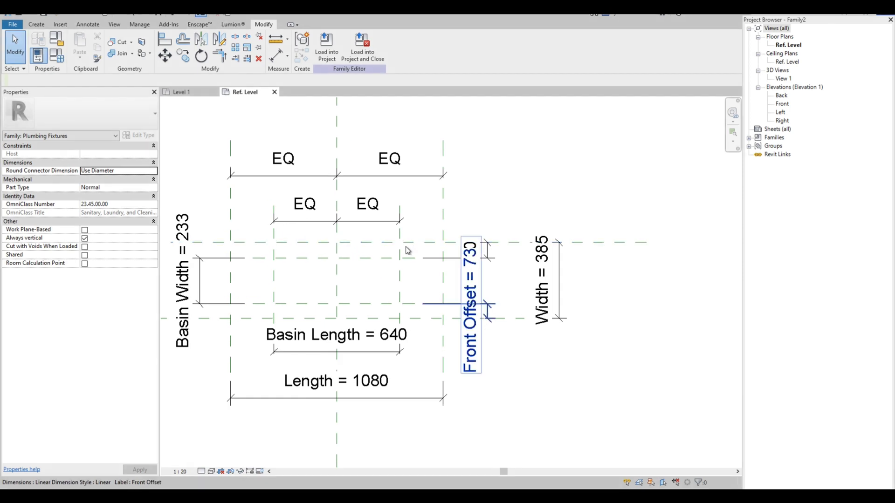
scroll(459, 246, down, 1)
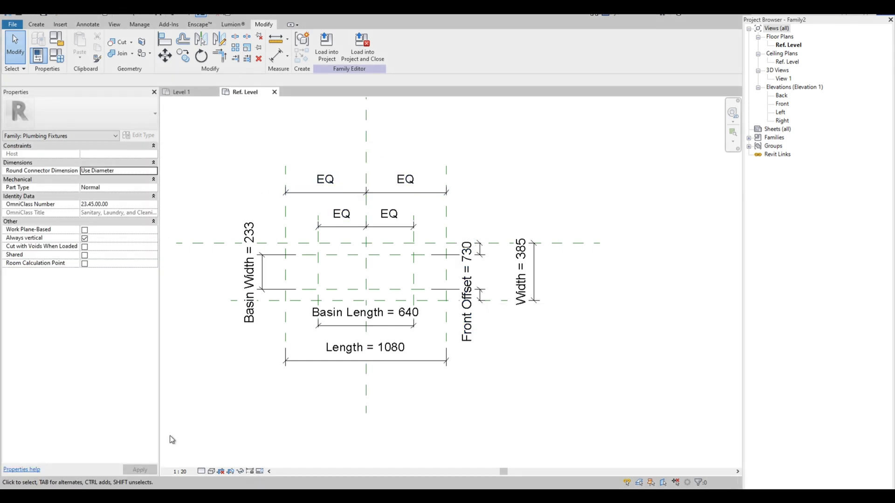
click(187, 470)
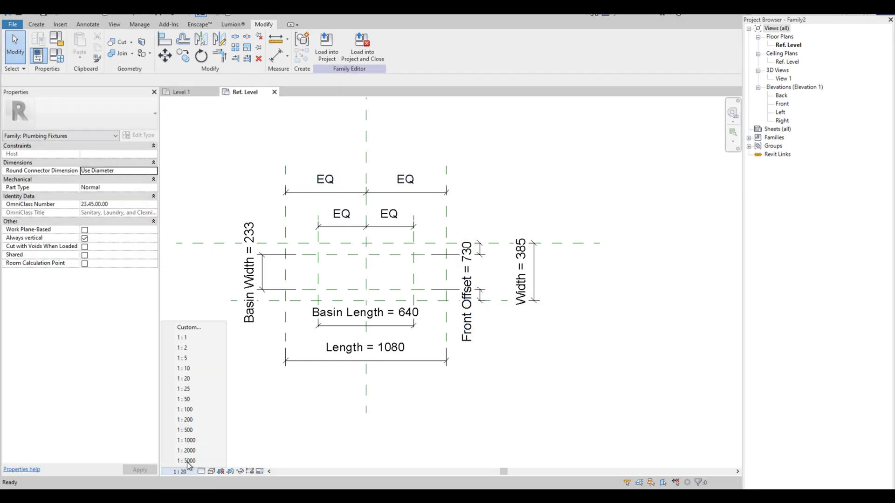
click(189, 371)
scroll(306, 262, up, 1)
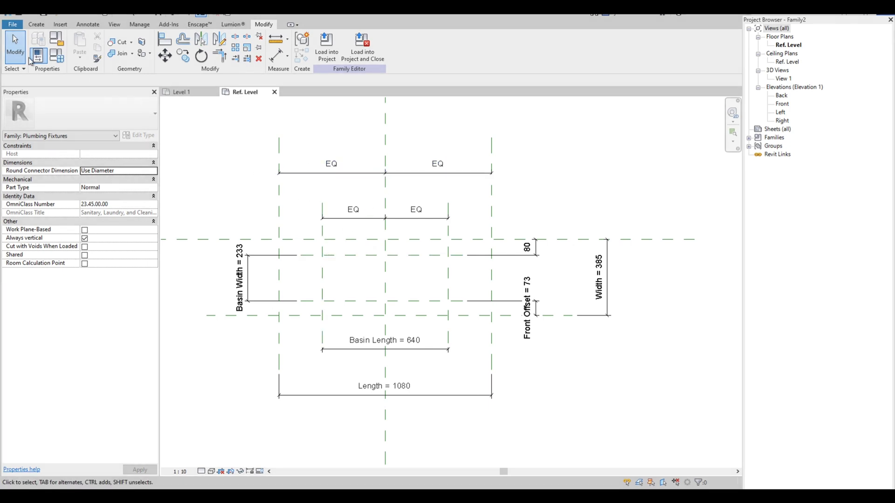
Step: Open the family types and set the Width parameter to 600 mm, applying it to the reference planes
click(56, 55)
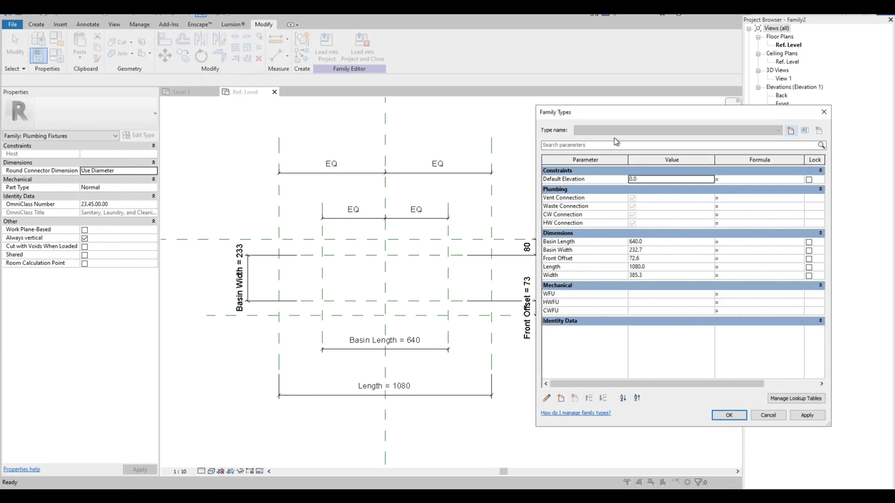
drag(536, 106, 646, 87)
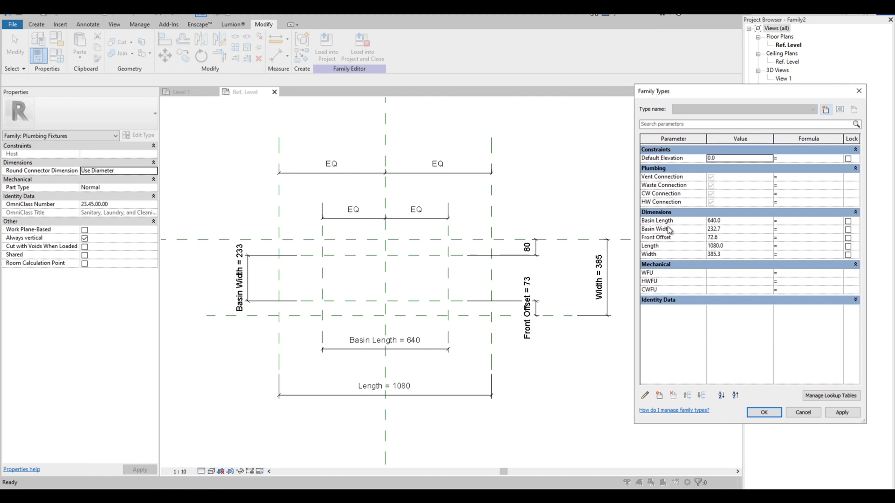
click(735, 257)
text(600)
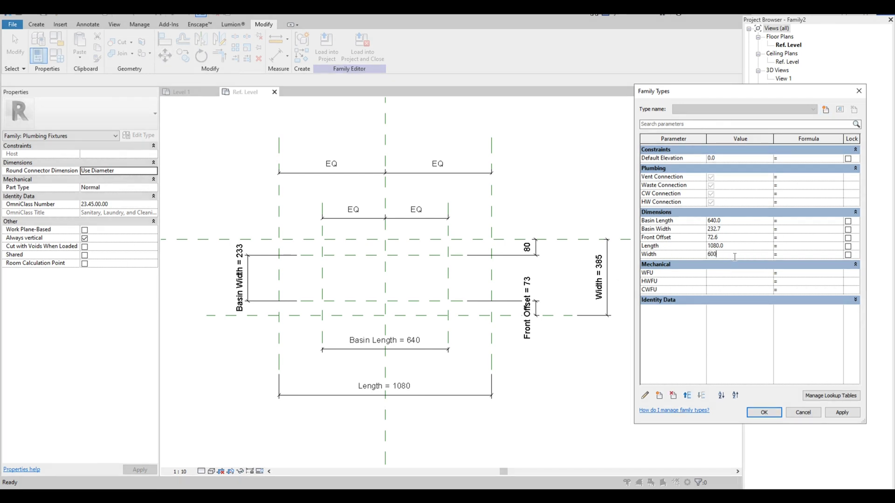
click(848, 415)
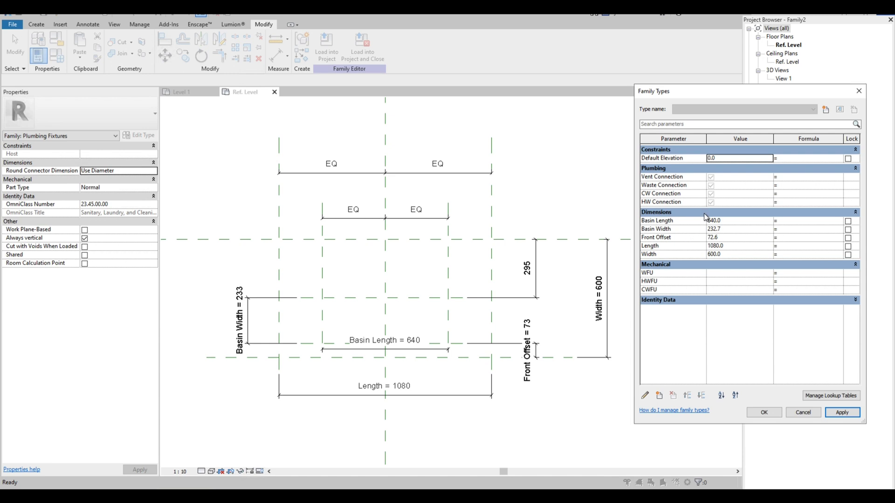
Step: Set the Front Offset parameter to 100 mm and Basin Width to 400 mm, applying each value
click(731, 237)
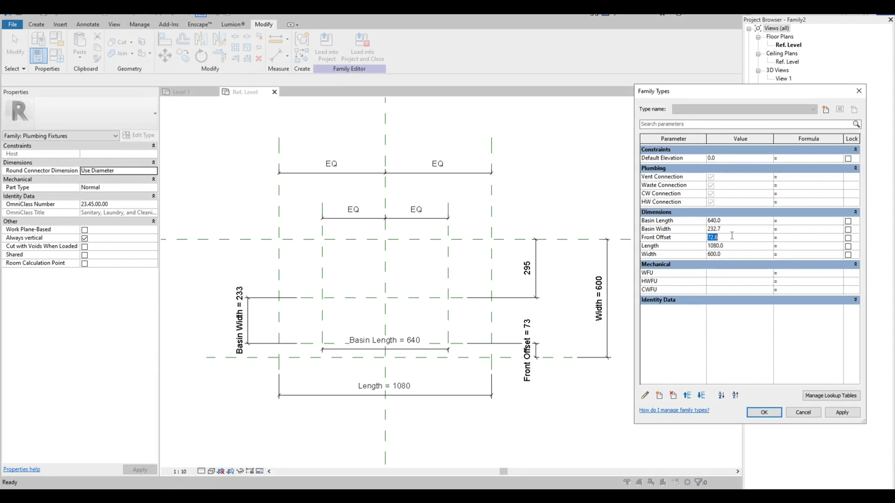
text(100)
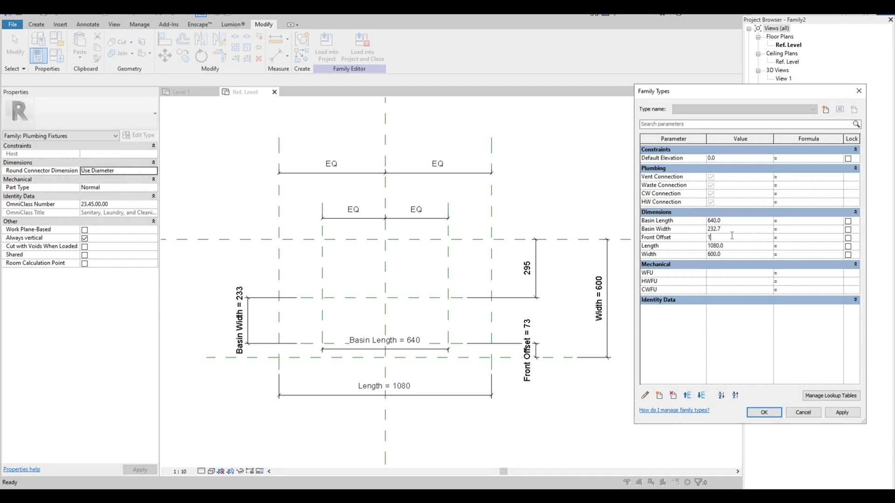
click(850, 415)
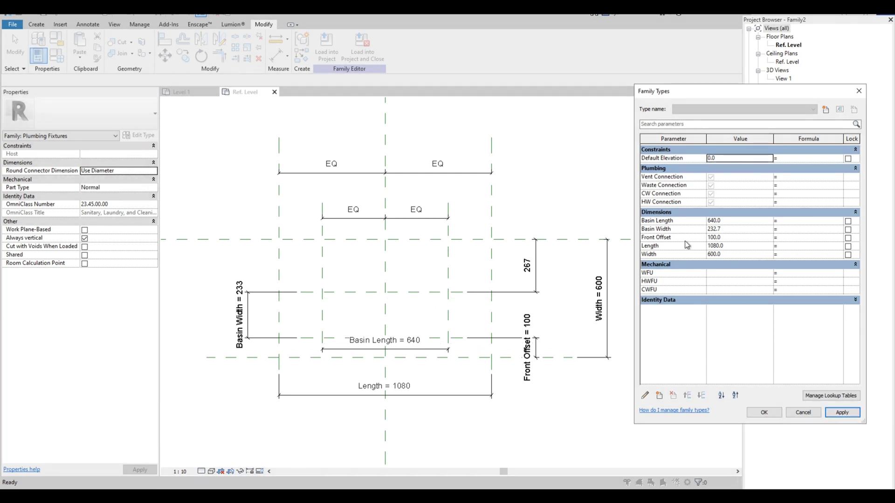
click(736, 229)
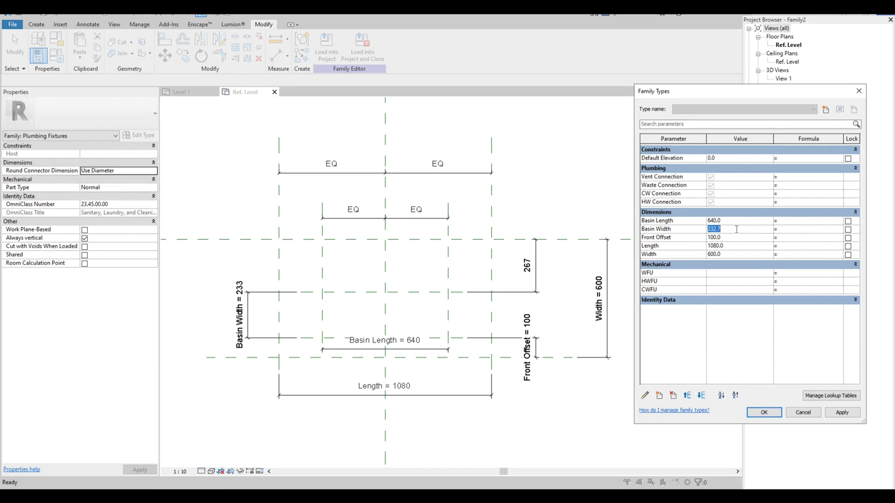
text(400)
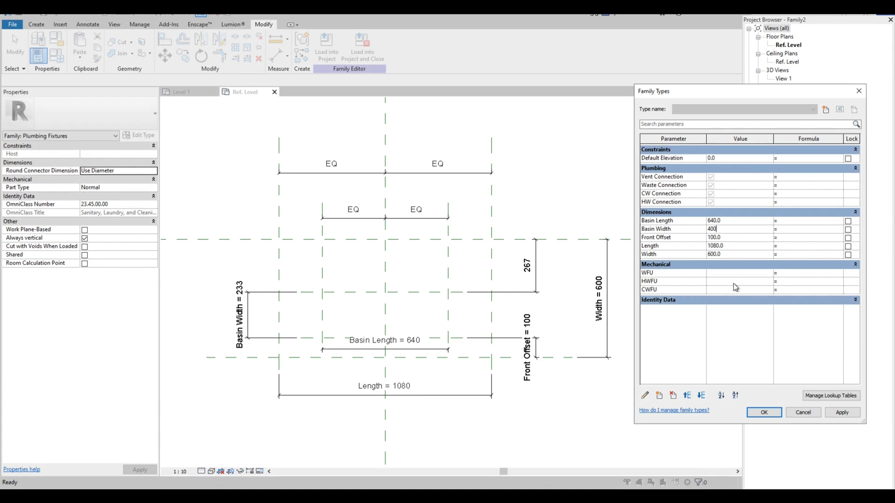
click(842, 412)
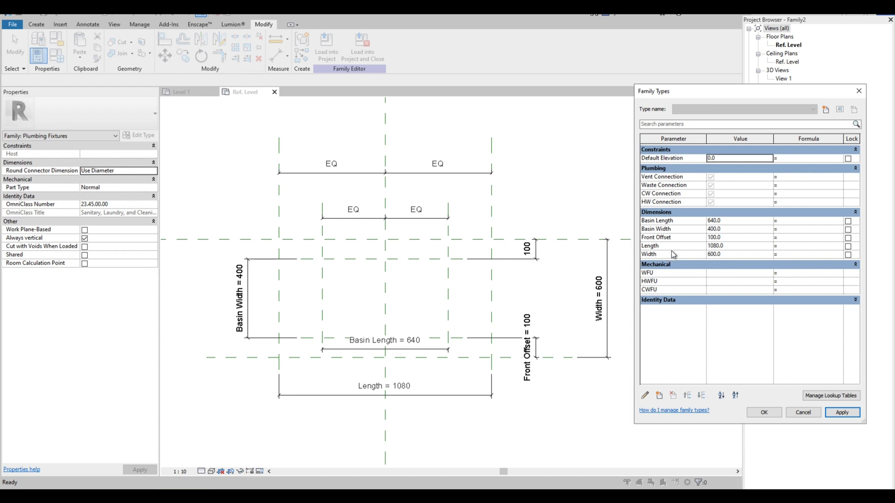
Step: Set the Length parameter to 1200 mm, apply it and accept the family types settings
click(676, 246)
click(744, 247)
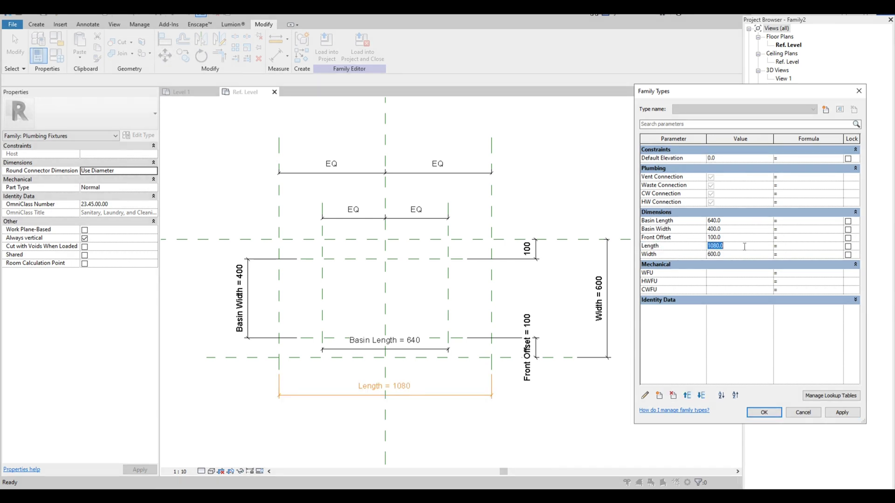
text(1200)
click(852, 414)
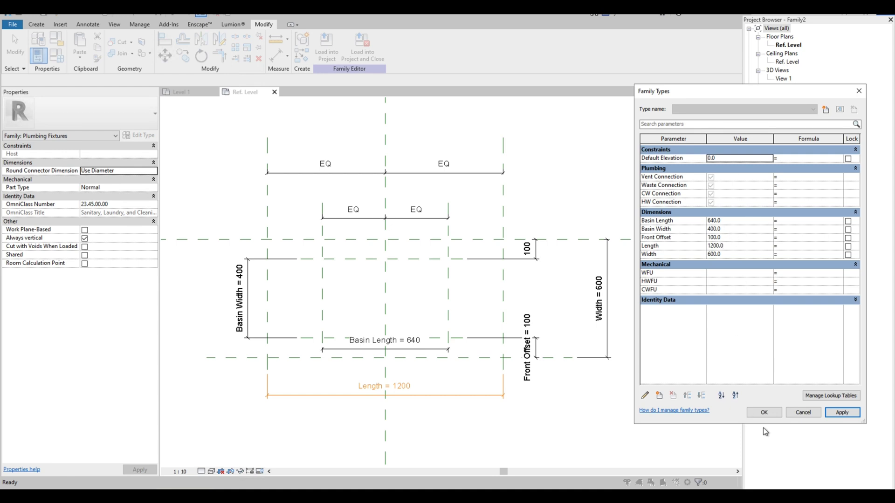
click(765, 413)
scroll(530, 298, down, 1)
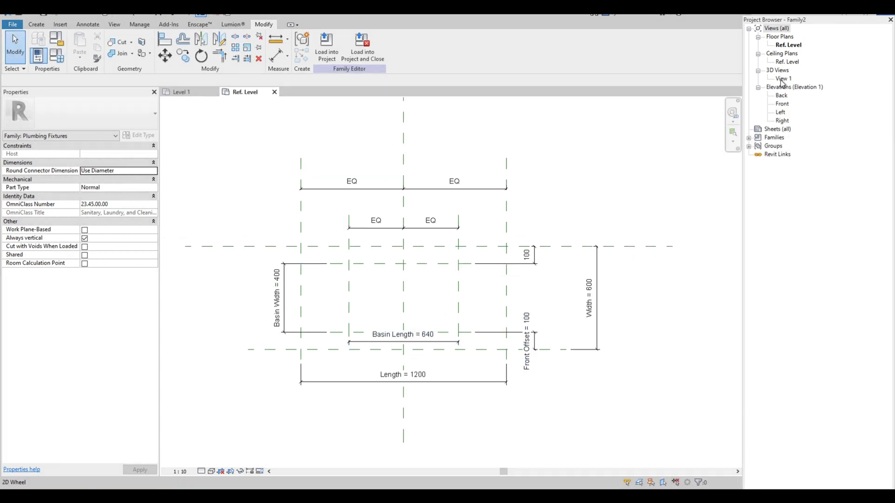
Step: In the Front elevation, draw a horizontal reference plane about 963 mm above the Ref. Level, crossing all the vertical planes
click(786, 63)
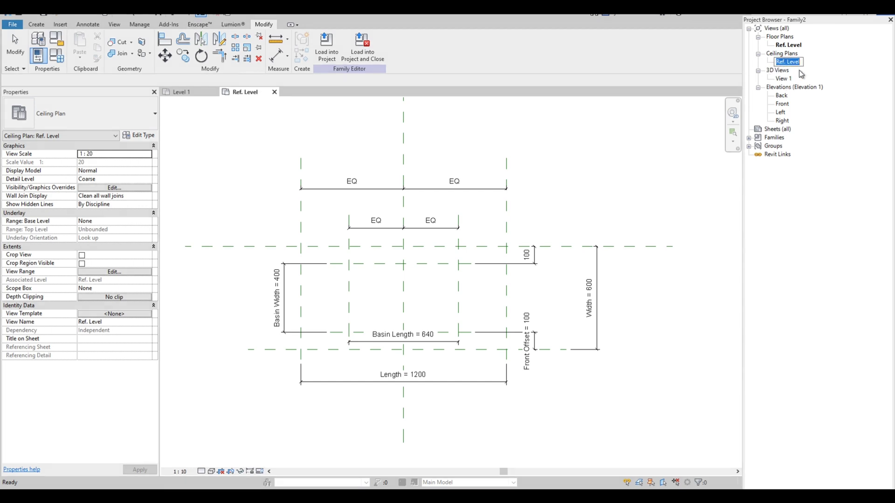
double_click(785, 103)
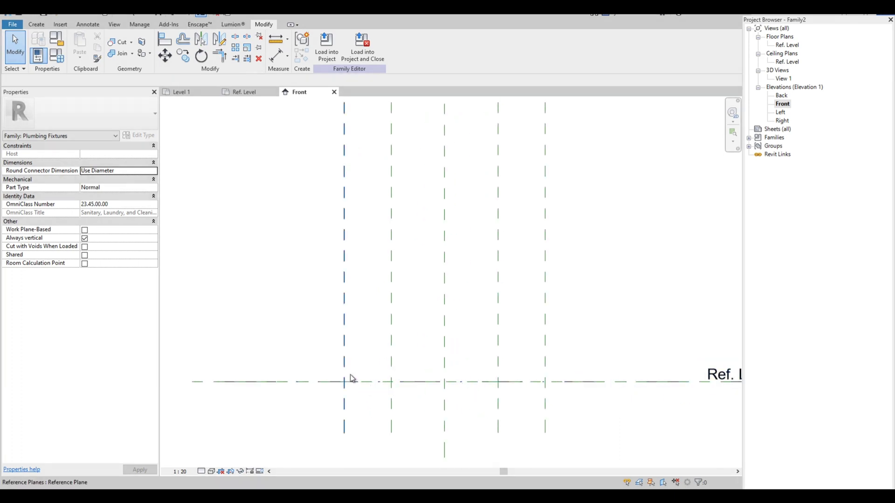
click(36, 24)
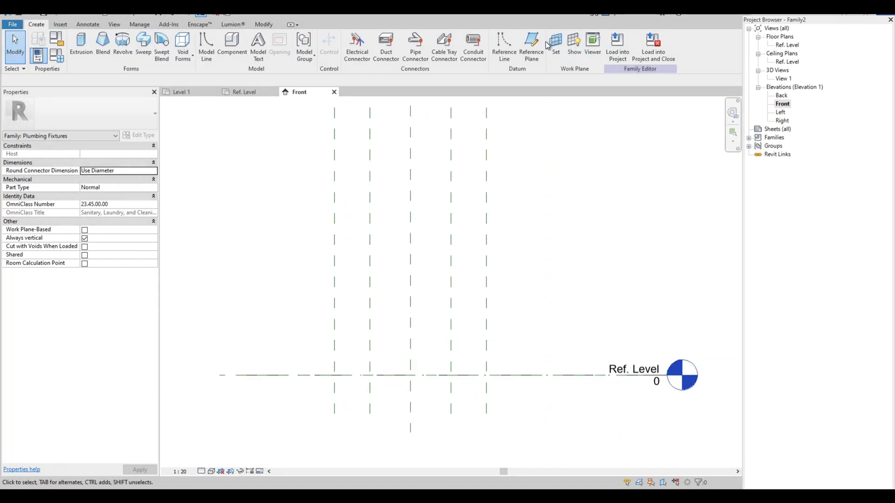
click(531, 42)
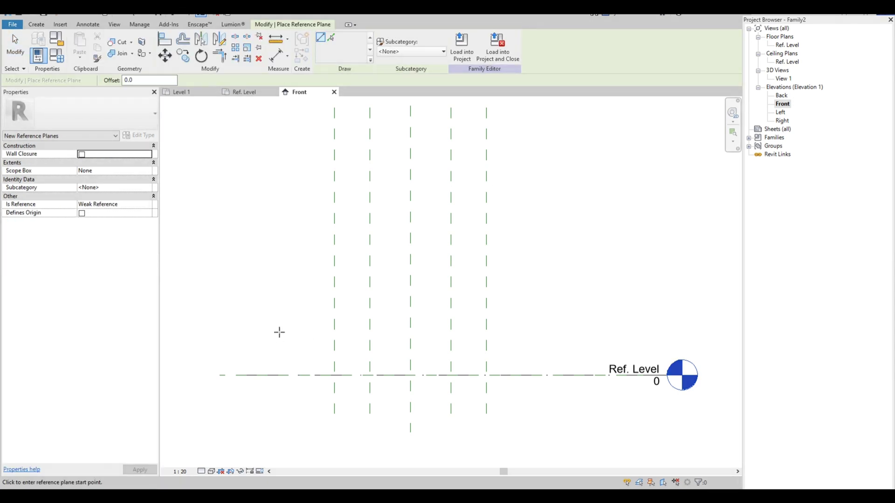
scroll(279, 332, down, 1)
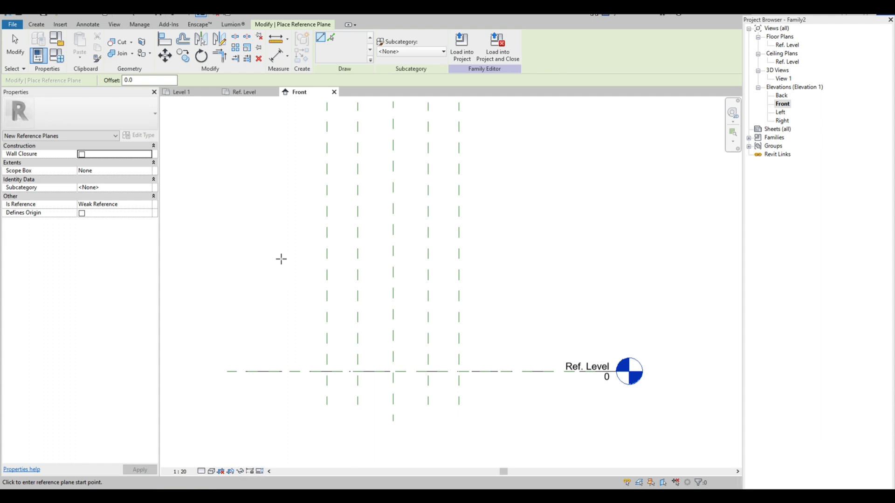
click(238, 265)
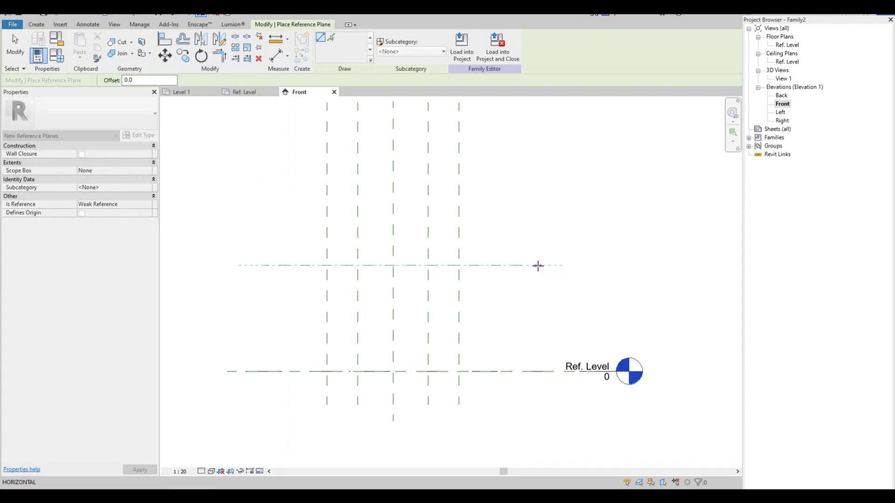
click(536, 265)
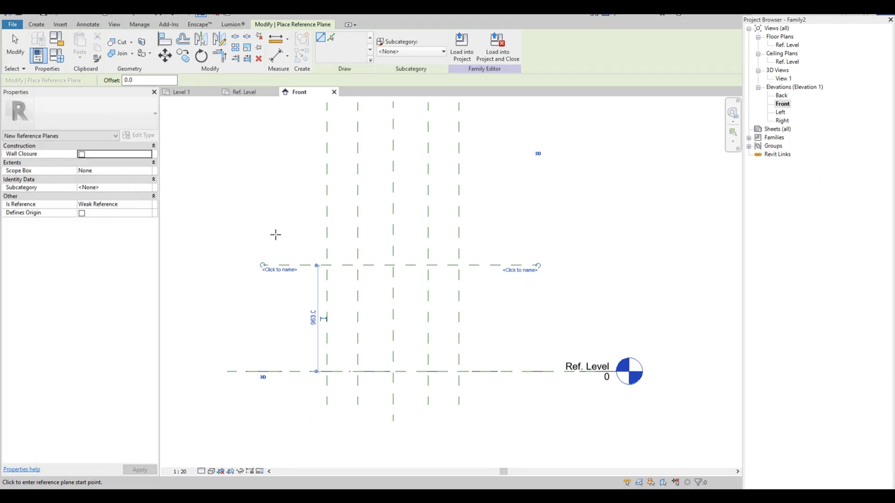
Step: Draw a second horizontal reference plane about 263 mm above the first one and finish placing planes
click(247, 237)
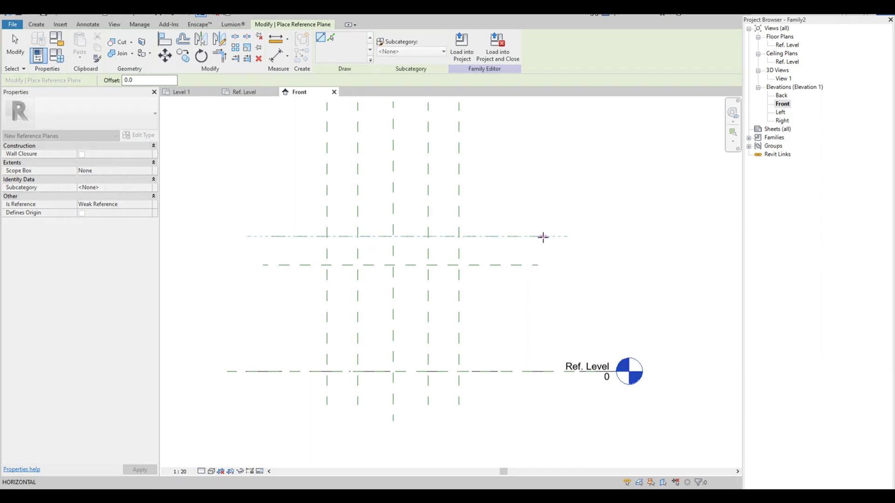
click(538, 237)
key(Escape)
key(Escape)
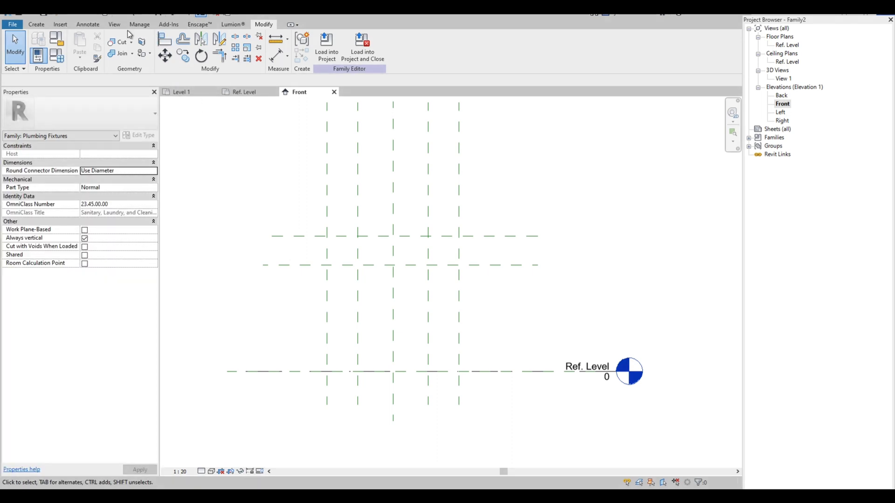
Step: Add aligned dimensions from the Ref. Level to the lower horizontal plane and between the two horizontal planes
click(87, 24)
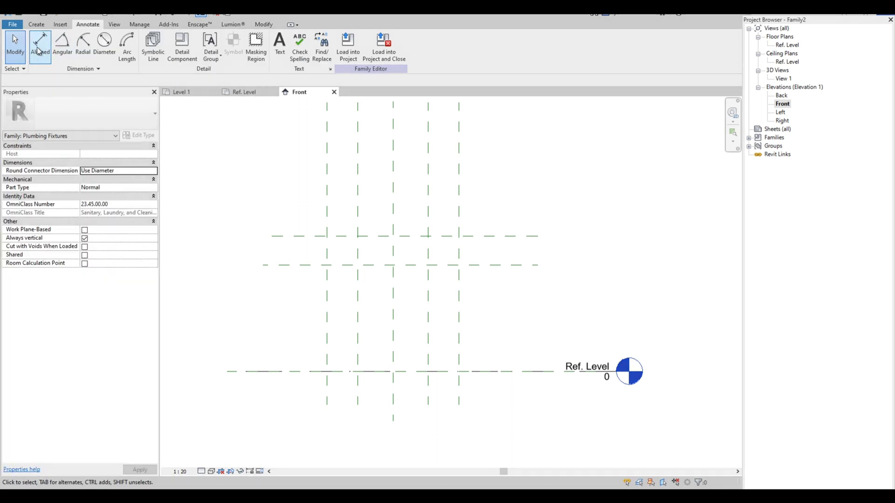
click(297, 265)
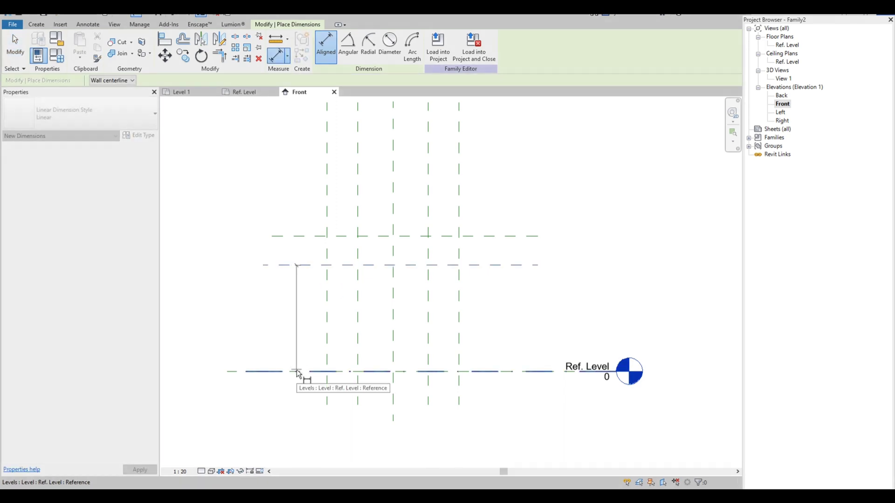
click(296, 371)
click(288, 345)
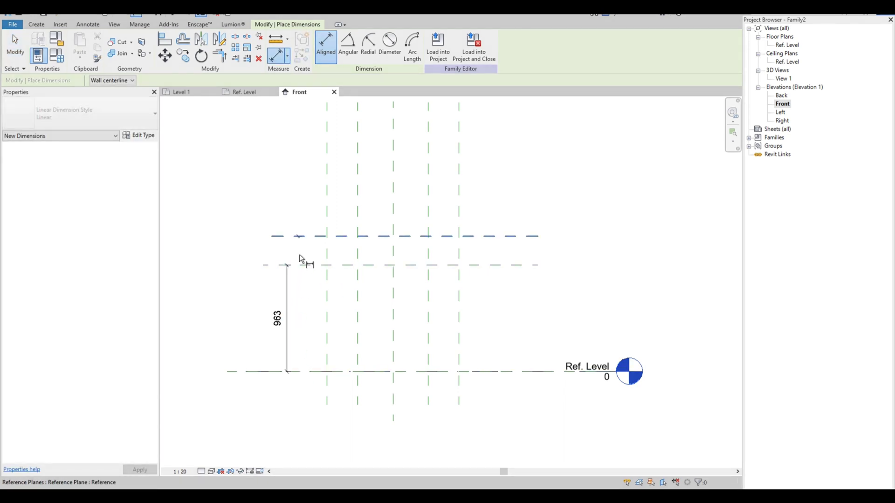
click(300, 265)
click(295, 236)
click(290, 219)
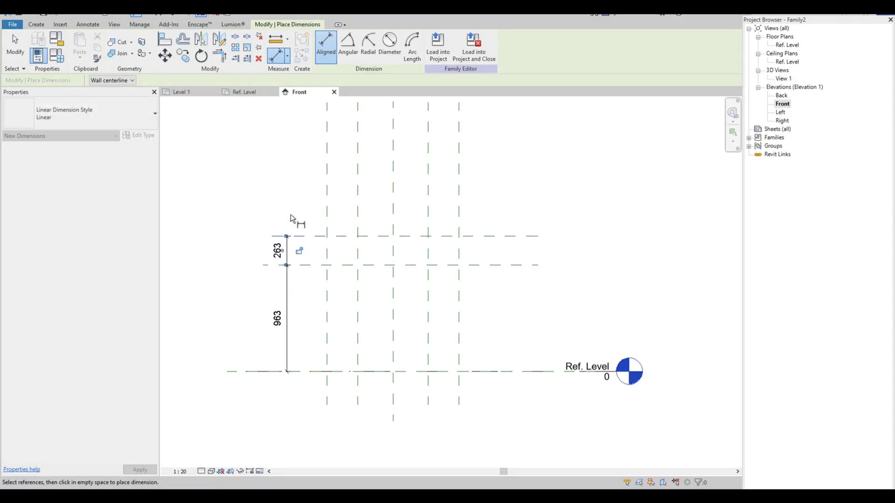
key(Escape)
Step: Label the dimension between the two horizontal planes with a new type parameter named Thickness
click(300, 252)
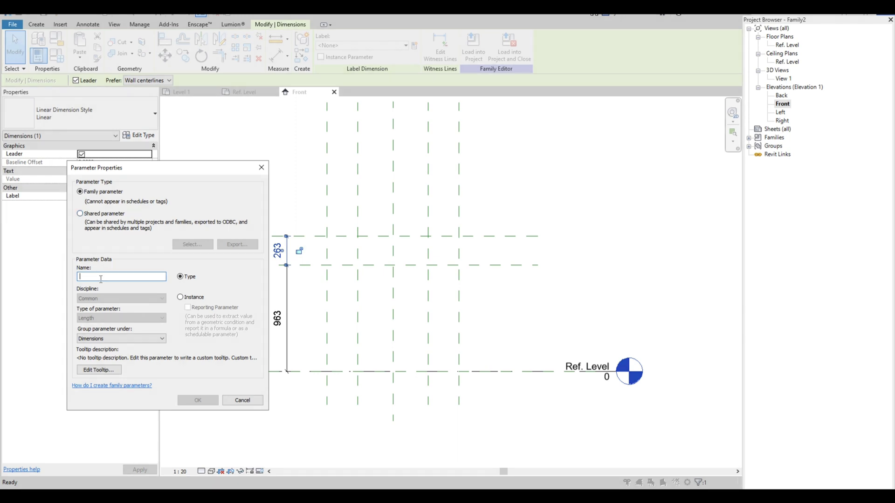
text(Thi)
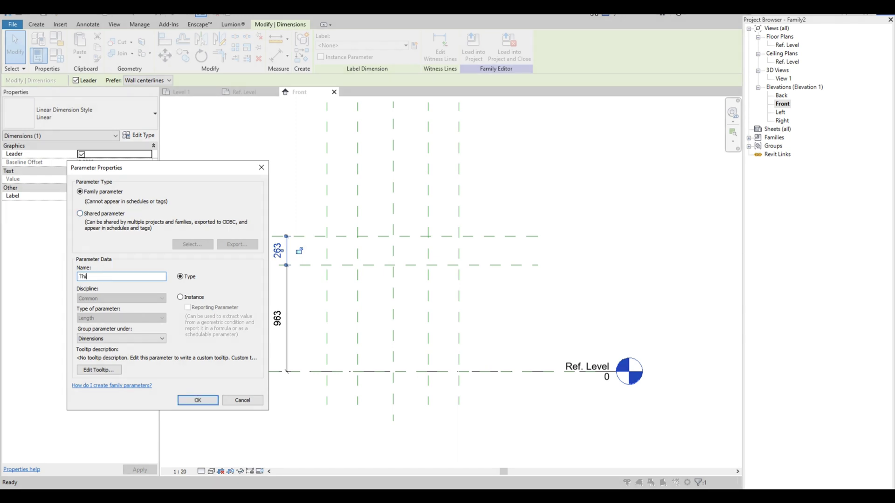
text(ckness)
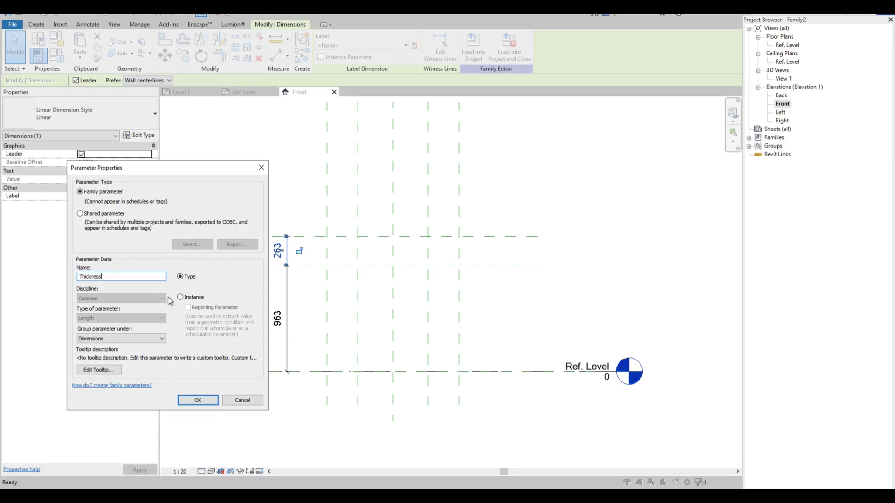
click(198, 400)
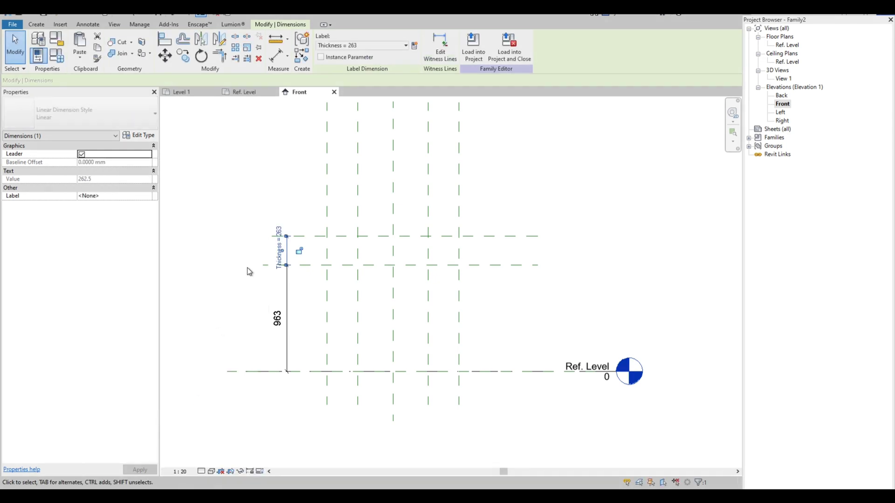
key(Escape)
Step: Label the dimension between the Ref. Level and the lower horizontal plane with a new type parameter named Base Offset
scroll(294, 293, up, 2)
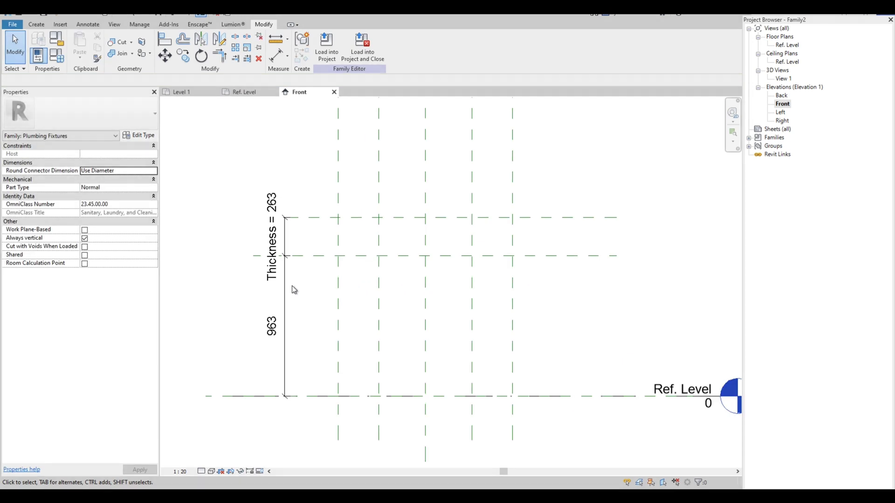
click(290, 320)
click(414, 46)
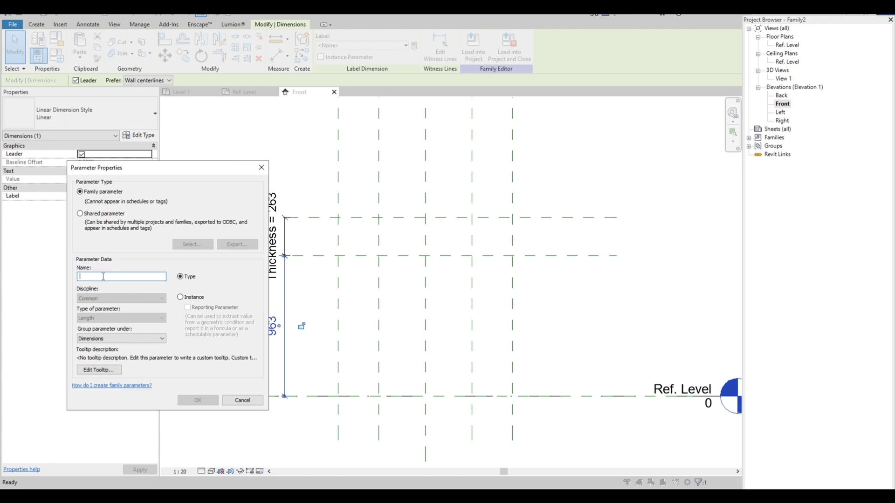
text(S)
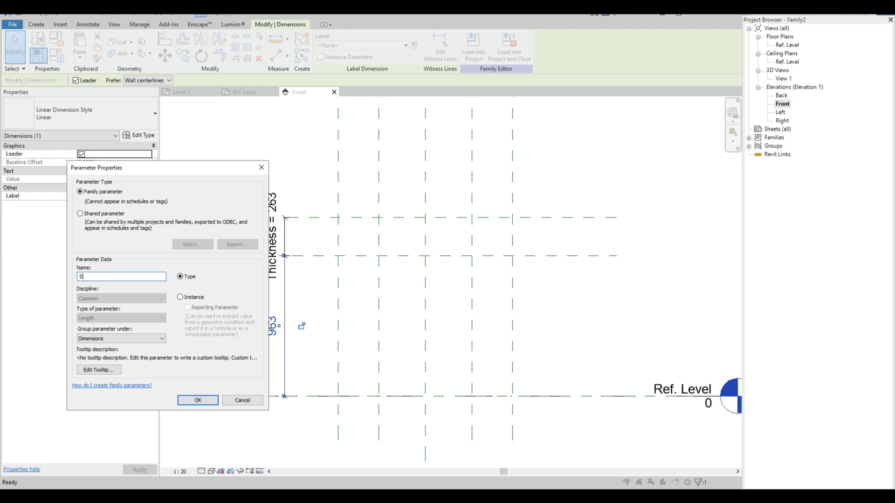
key(BackSpace)
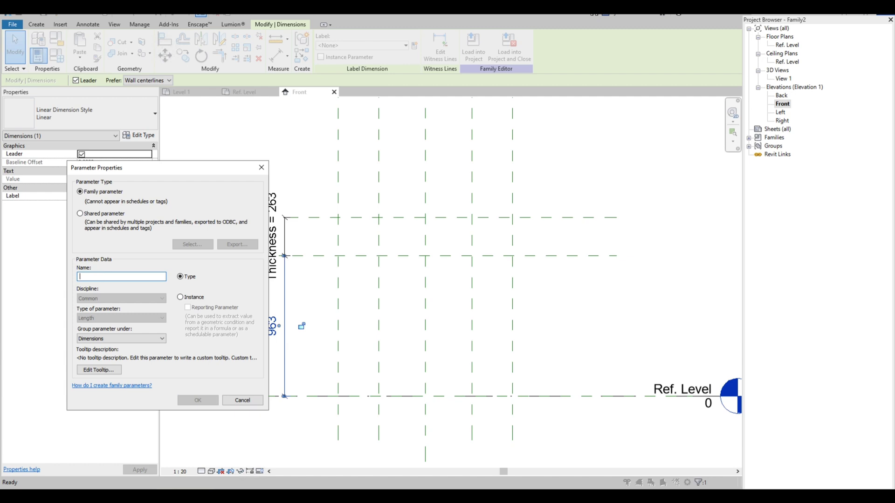
text(Base)
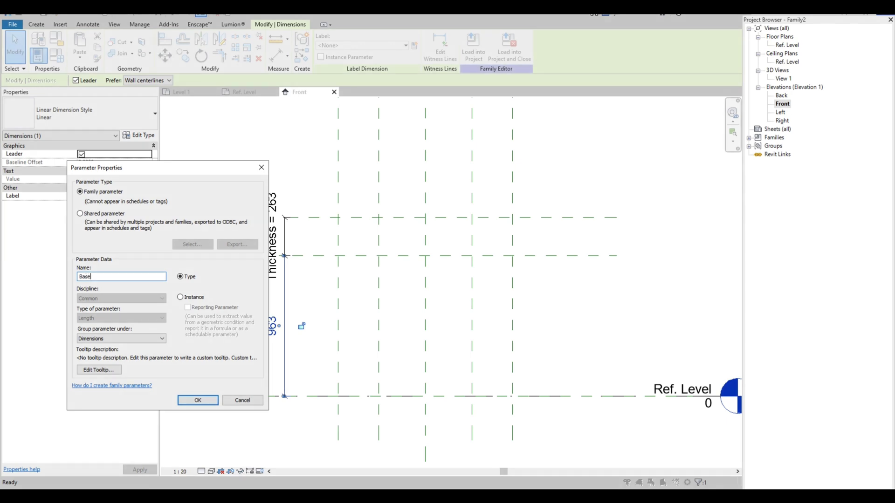
text( Offset)
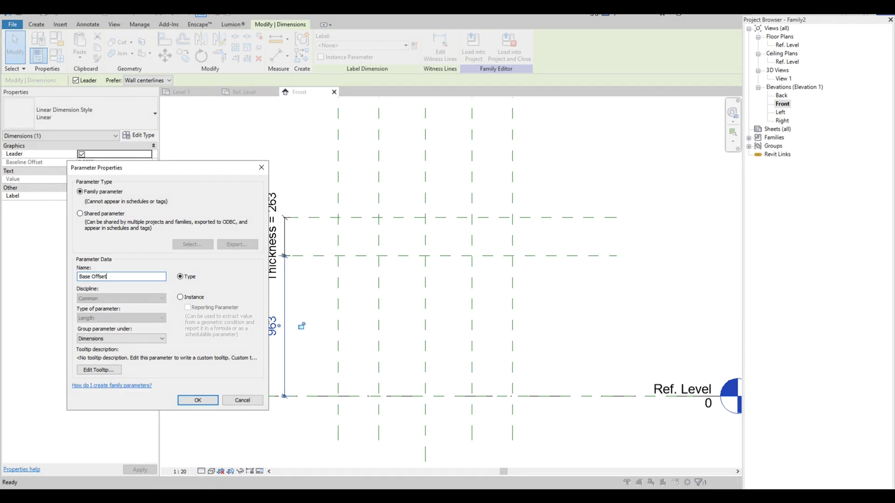
click(197, 401)
Step: Change the Front elevation's view scale to 1:10 to separate the overlapping dimension texts
click(230, 320)
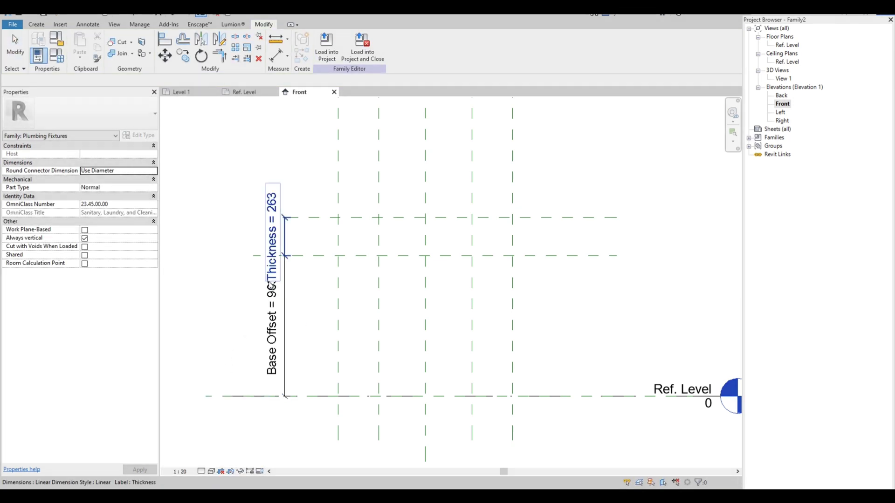
click(180, 472)
click(184, 368)
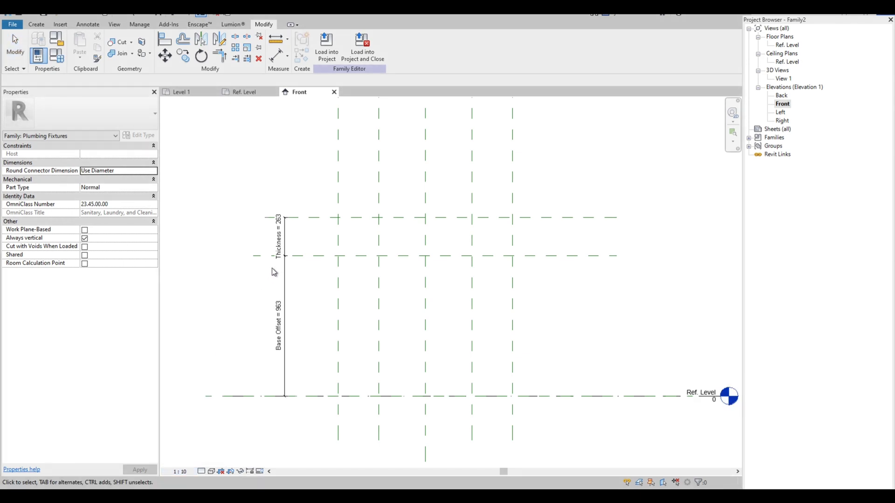
Step: Open the family types and set the Thickness parameter to 200 mm, applying it to the reference planes
click(57, 55)
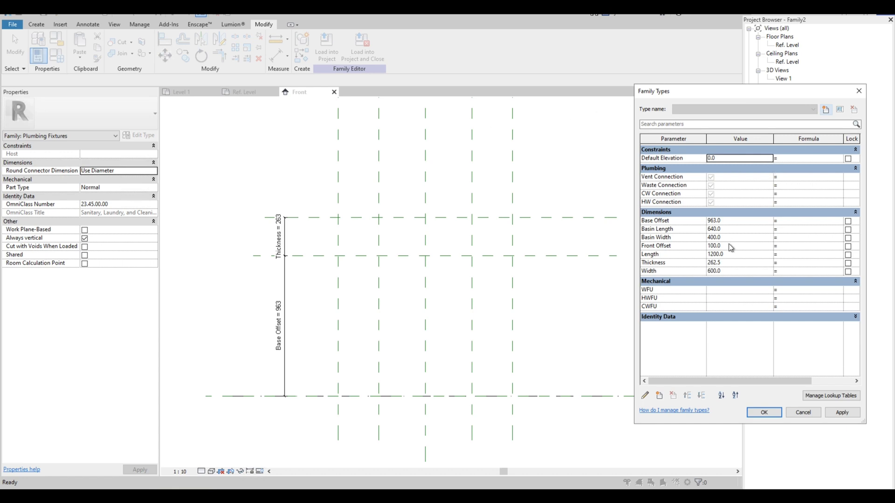
click(740, 262)
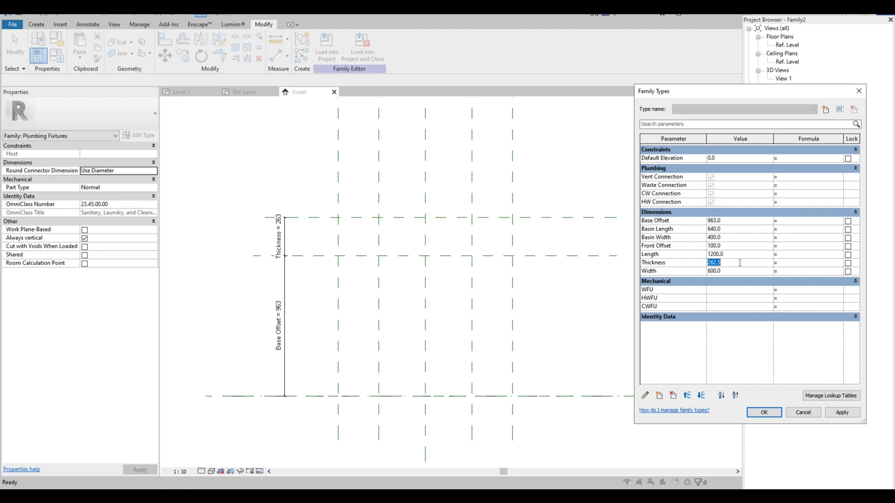
text(2)
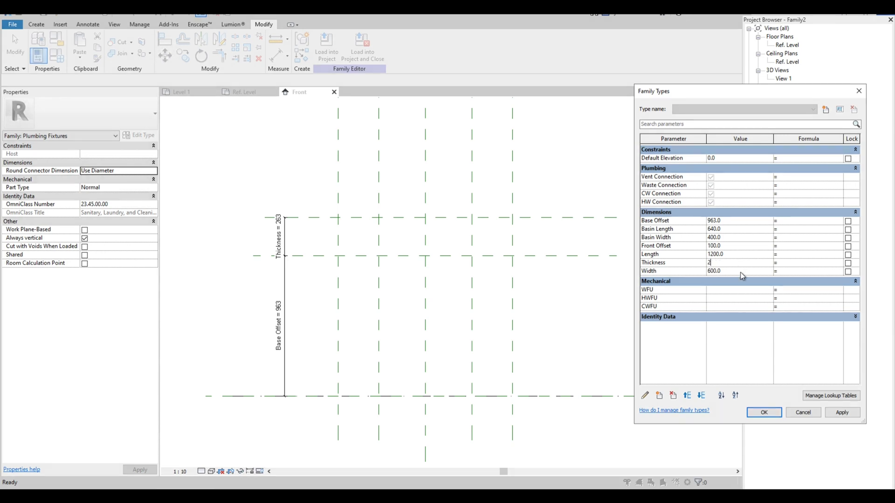
text(00)
click(843, 414)
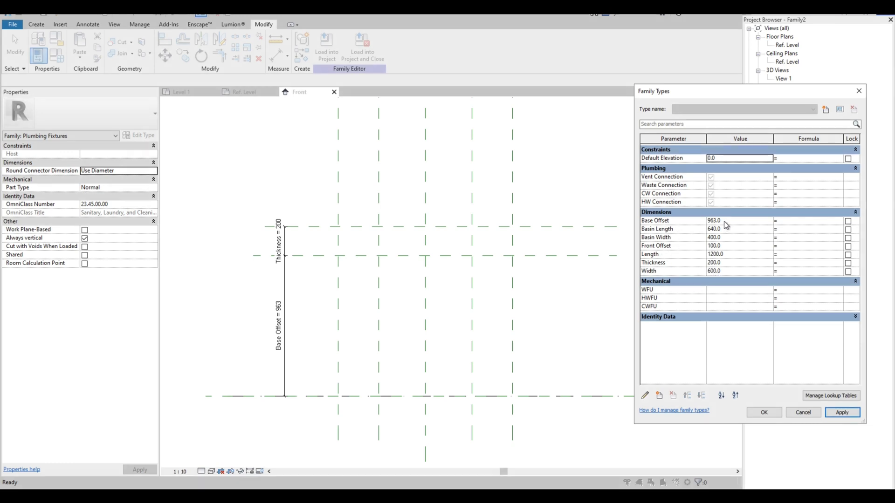
Step: Set the Base Offset parameter to 600 mm, apply it and accept the family types settings
click(676, 222)
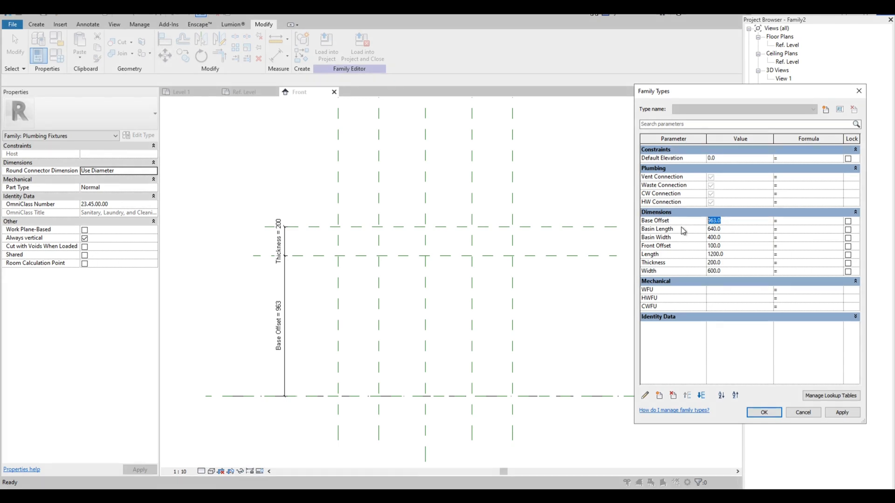
text(700)
click(699, 220)
text(600)
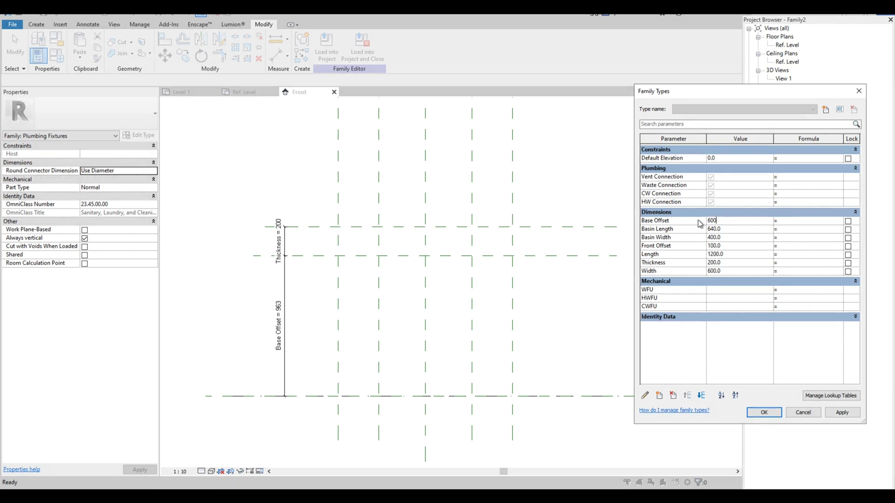
click(842, 413)
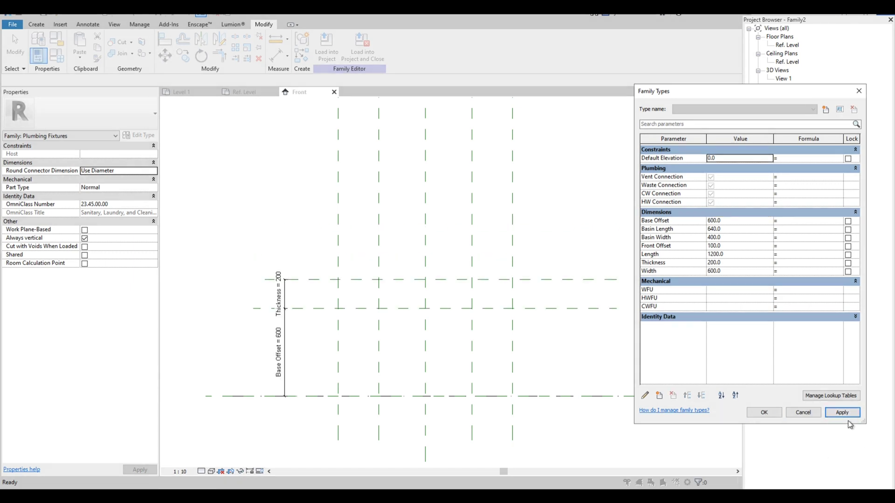
click(765, 412)
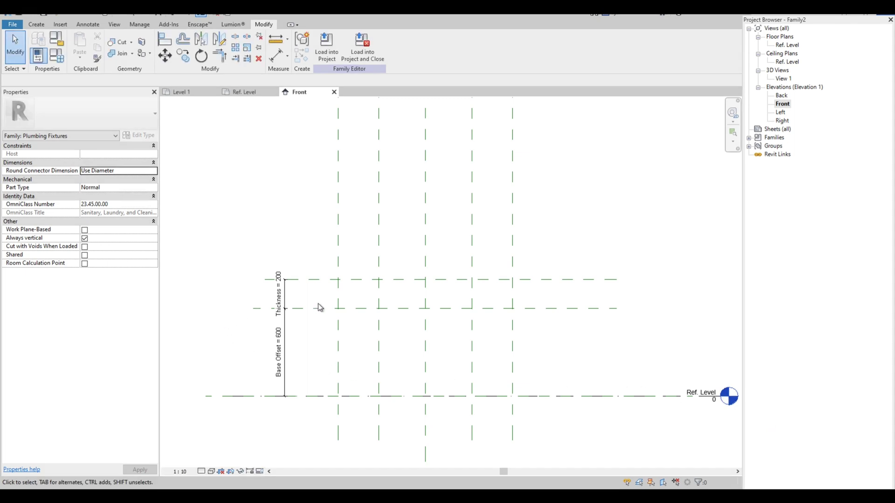
Step: Return to the Ref. Level floor plan
scroll(320, 308, down, 1)
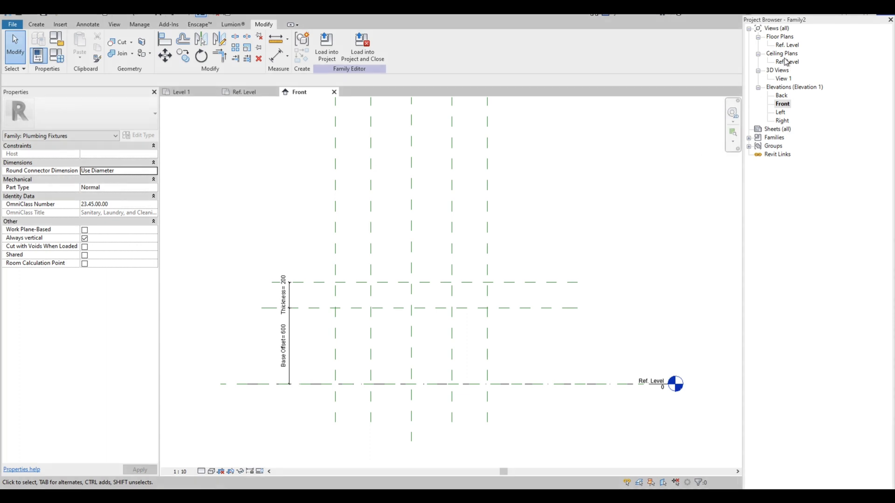
double_click(789, 45)
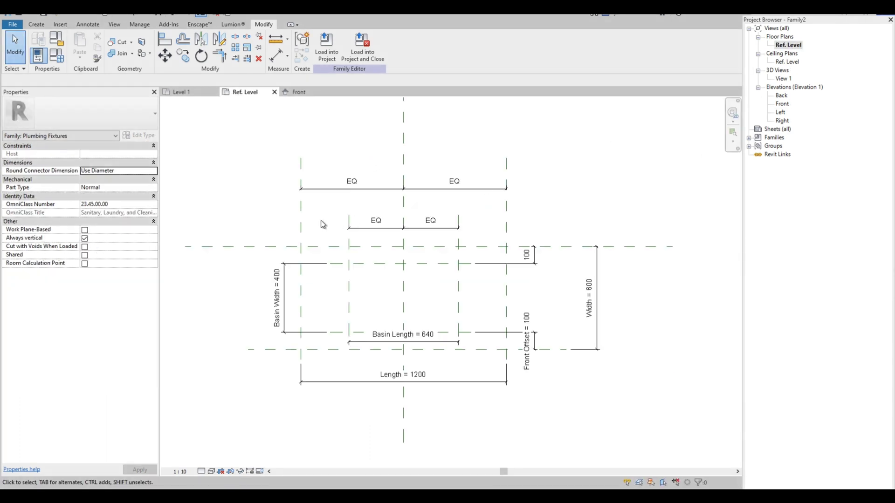
Step: Start an extrusion and sketch a 1200 by 600 mm rectangle on the outer Length and Width reference planes
click(37, 25)
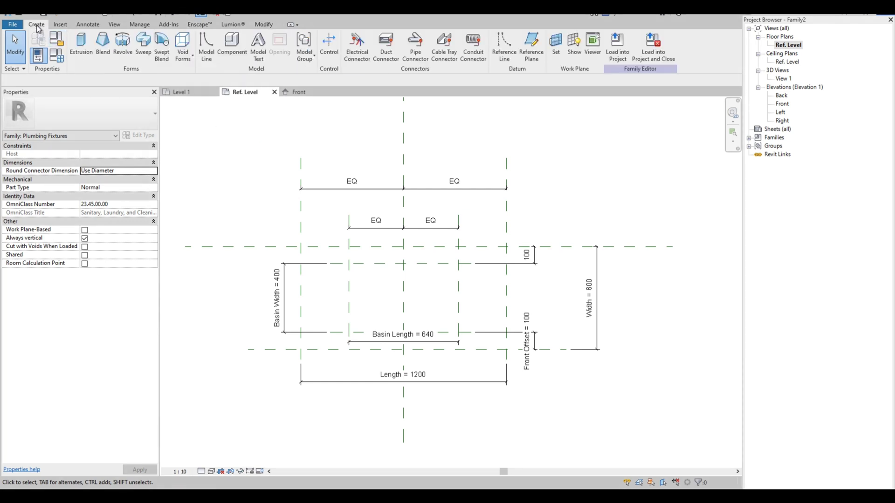
click(85, 48)
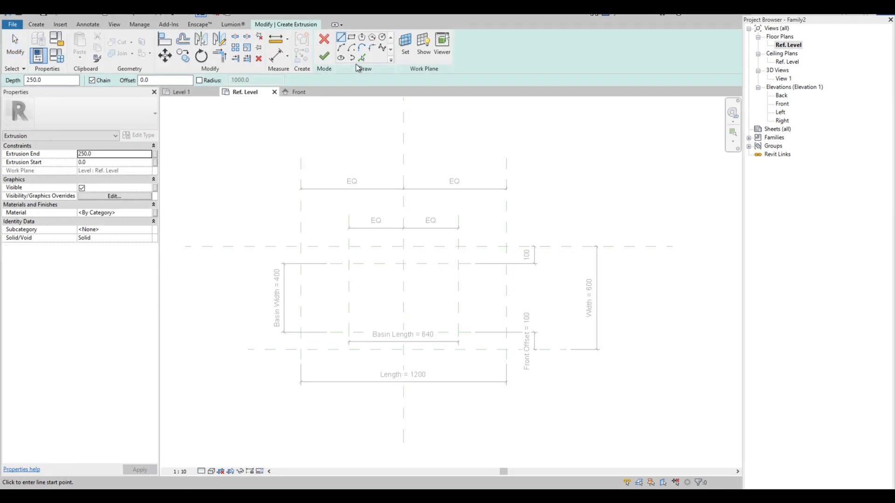
click(351, 37)
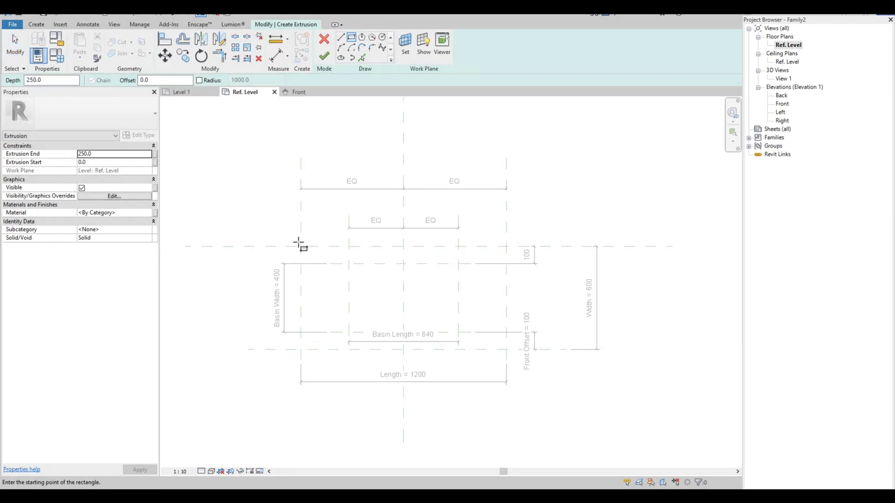
click(300, 246)
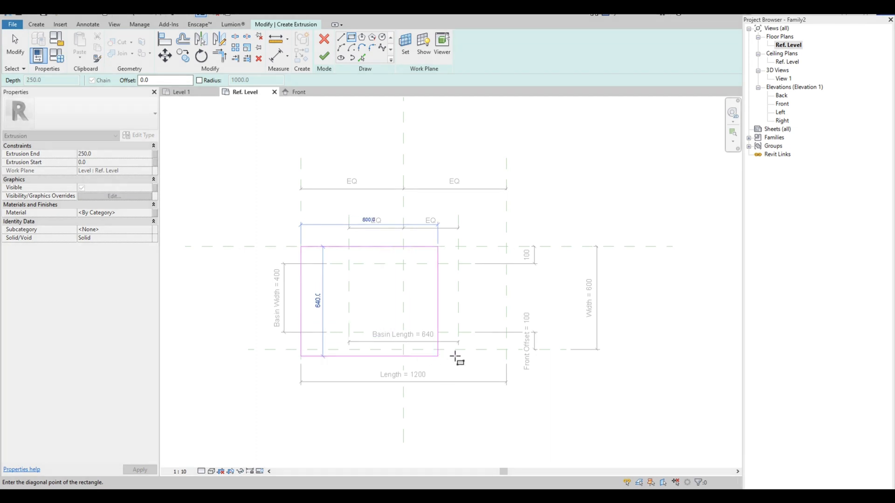
click(507, 350)
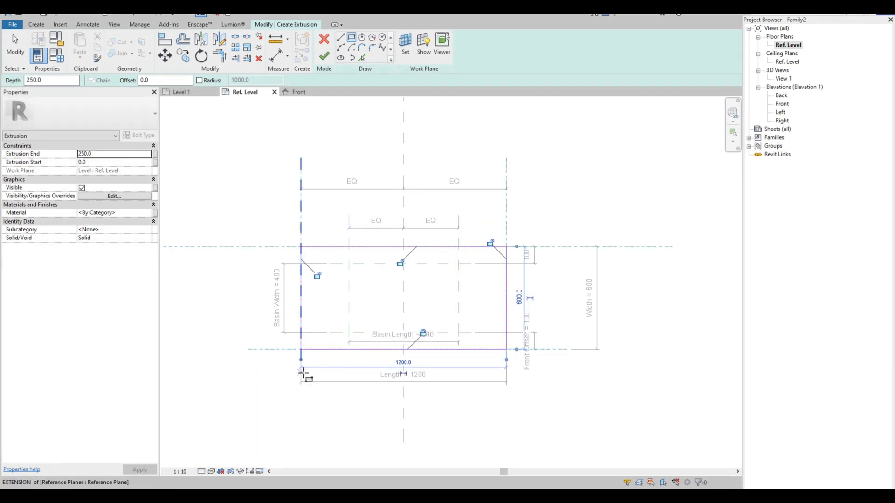
Step: Lock all the rectangle's sides to the surrounding reference planes and finish the extrusion
click(318, 275)
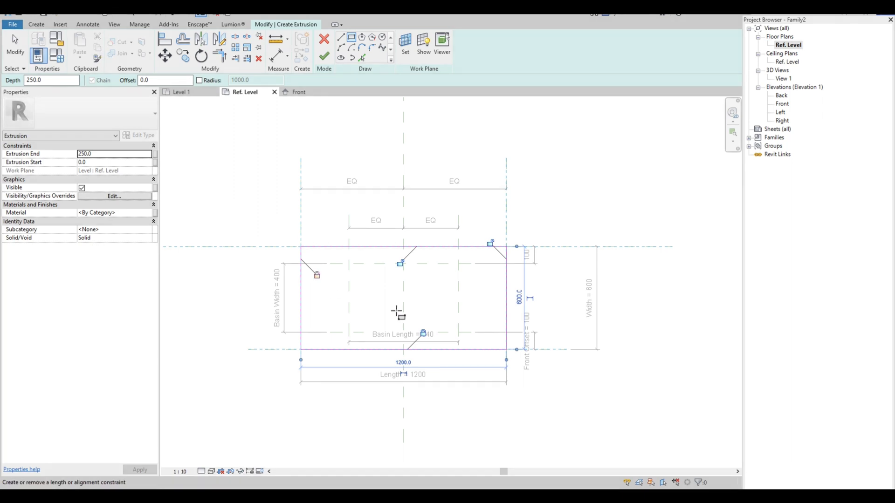
click(403, 264)
click(491, 243)
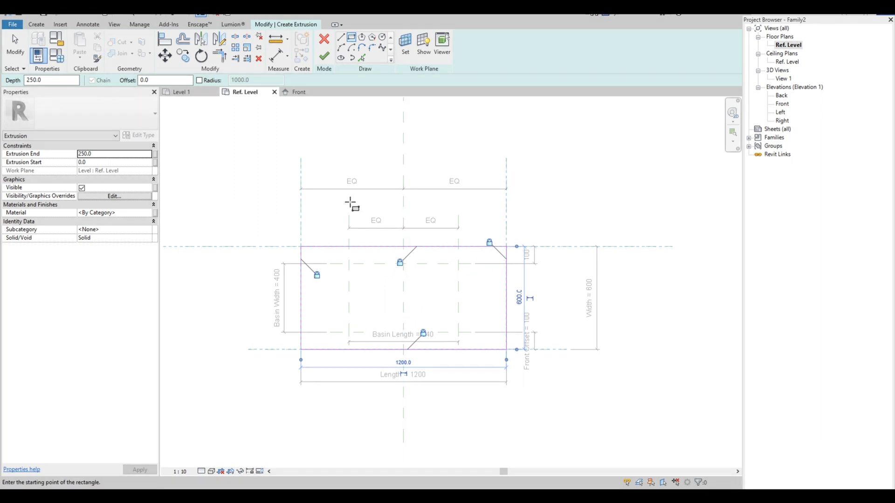
click(324, 56)
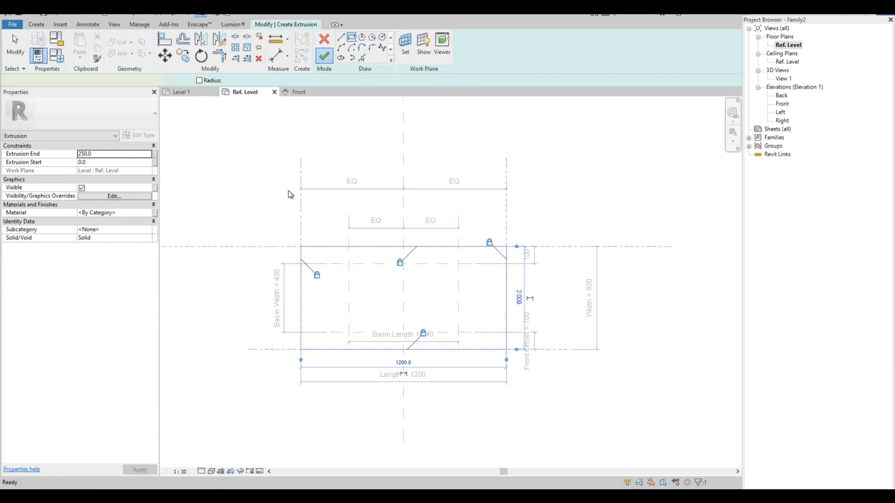
click(254, 220)
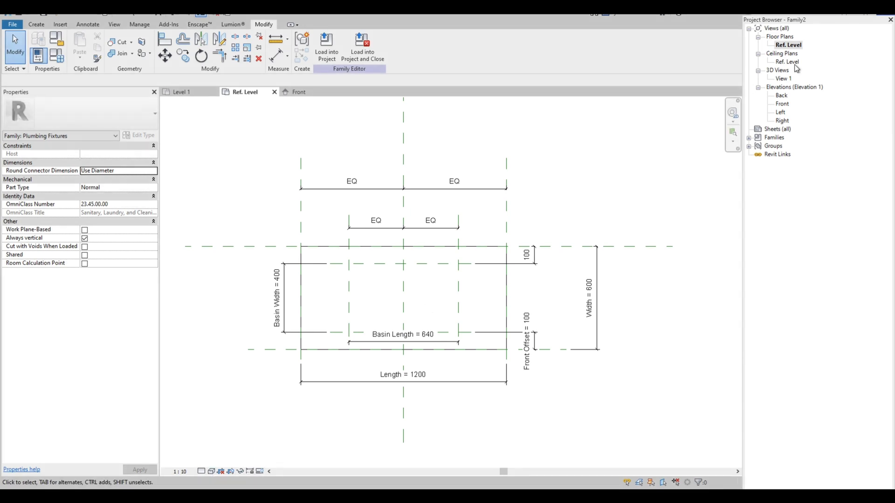
Step: In the Front elevation, stretch the extrusion's top face up to the upper Thickness reference plane and lock it there
double_click(782, 104)
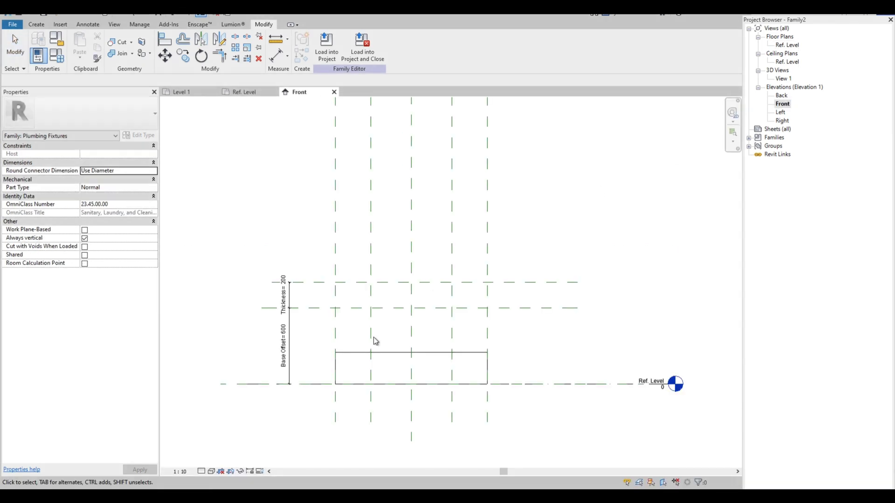
click(404, 353)
scroll(403, 351, up, 2)
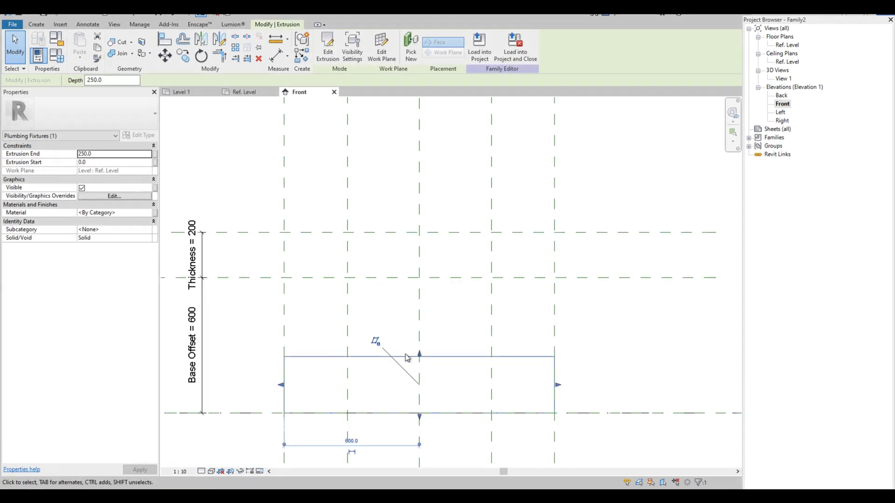
click(352, 254)
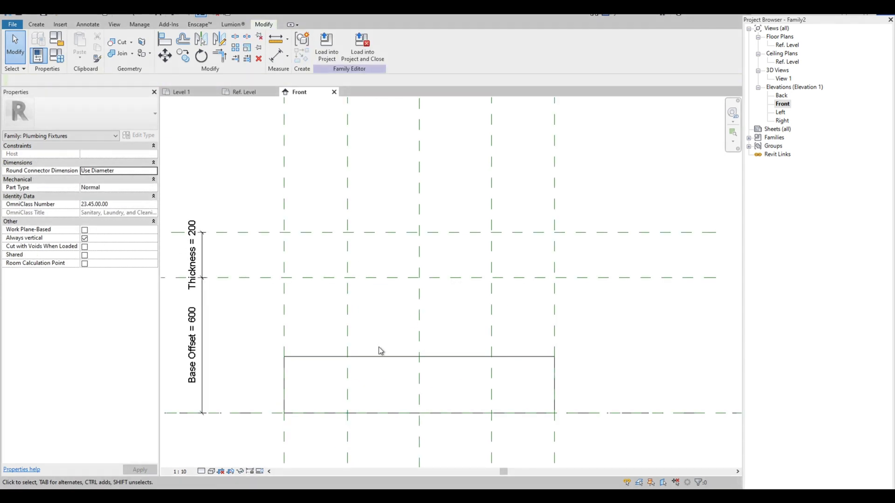
click(420, 358)
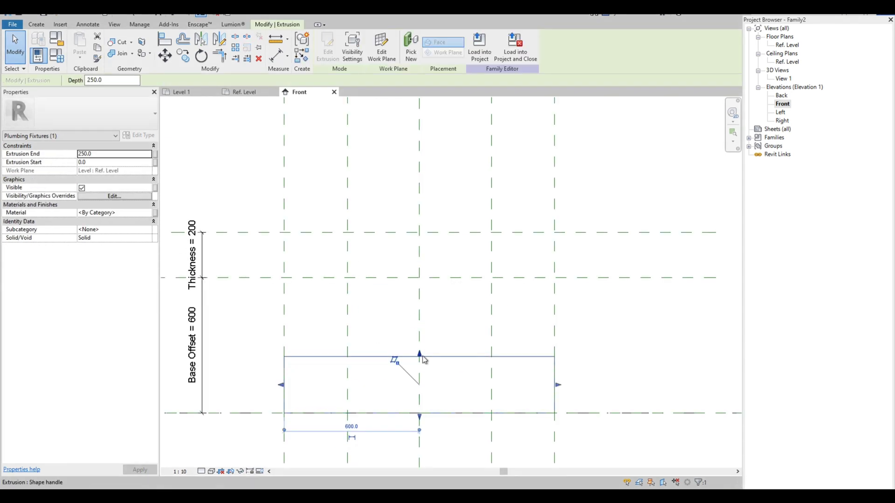
drag(420, 356, 426, 233)
click(461, 218)
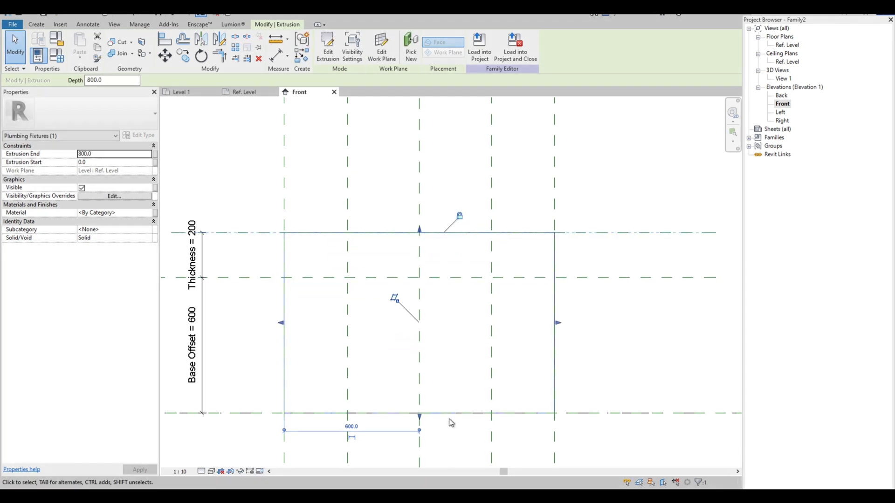
Step: Raise the extrusion's bottom face to the lower Thickness reference plane and lock the alignment
drag(420, 419, 425, 279)
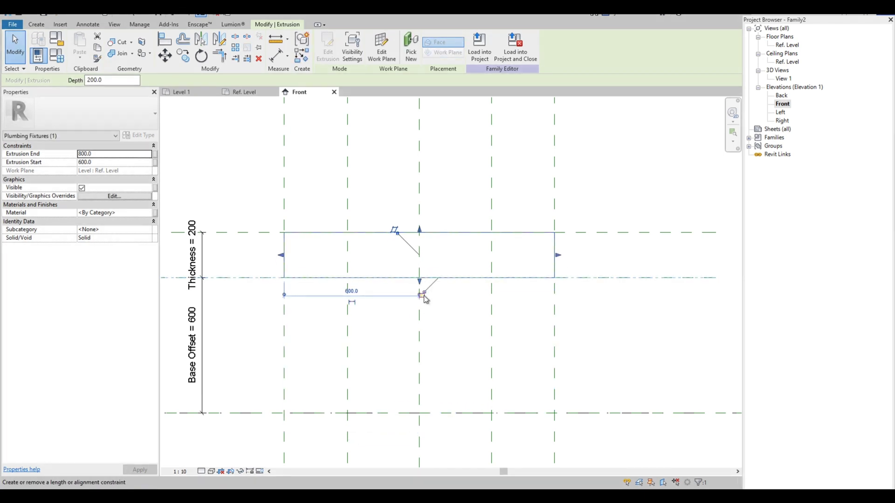
scroll(389, 277, down, 3)
click(583, 219)
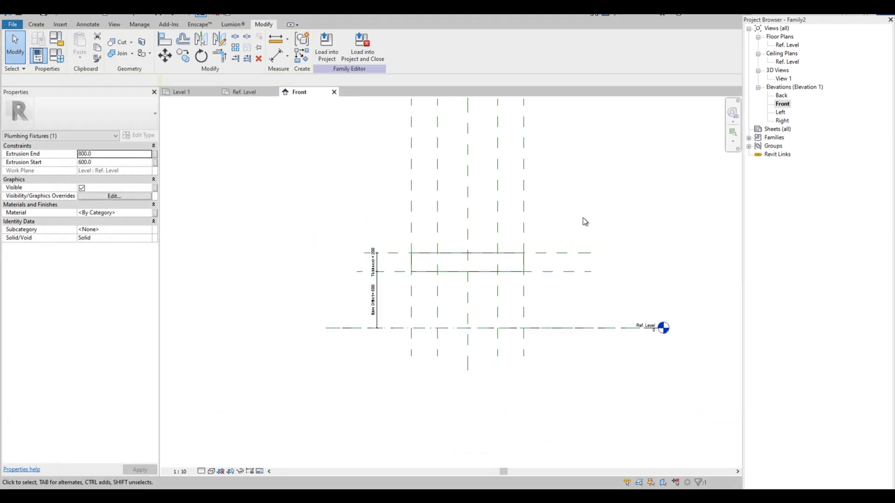
Step: Set the Front elevation's visual style to Shaded
scroll(583, 219, up, 1)
click(211, 471)
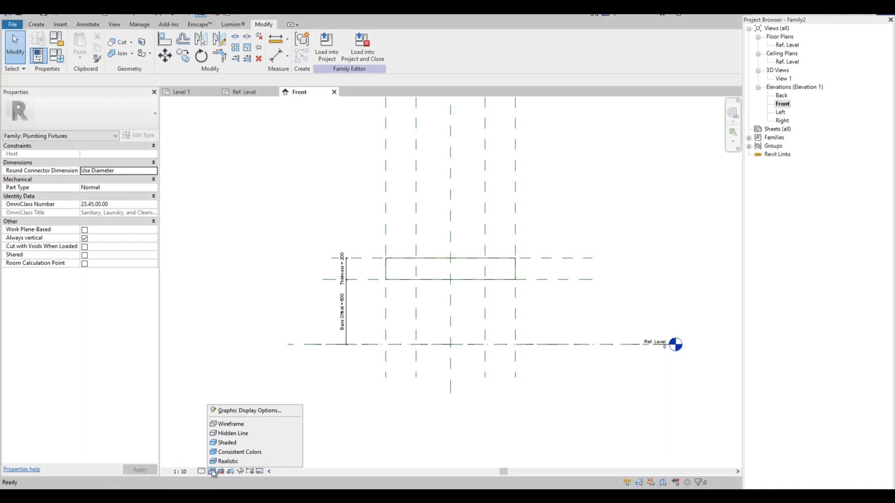
click(225, 443)
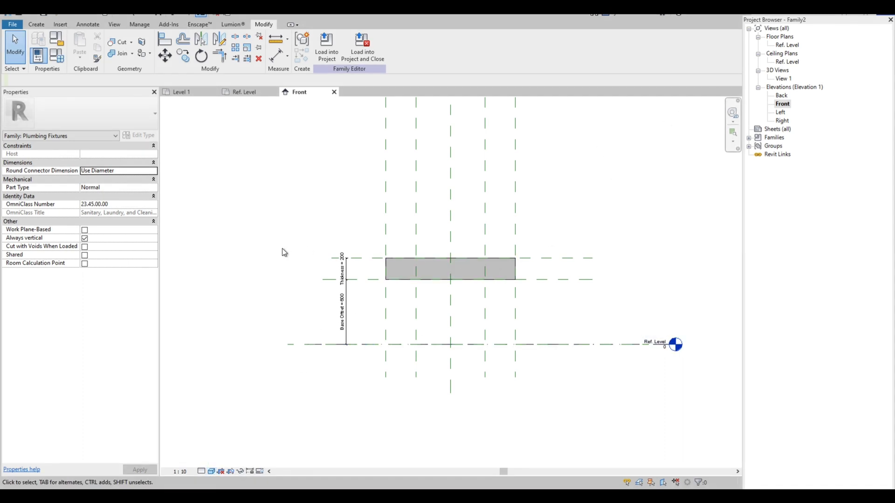
Step: Test the extrusion in the family types with Base Offset 300 mm and Thickness 300 mm, applying each value
click(57, 55)
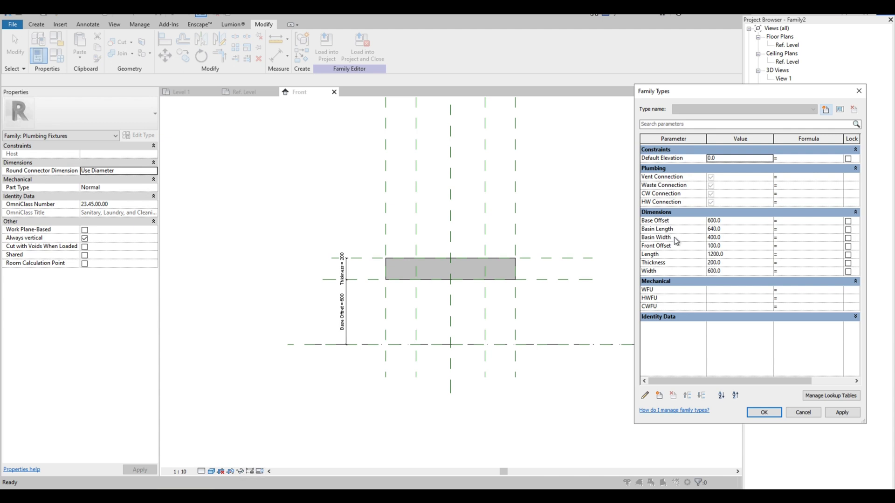
click(729, 220)
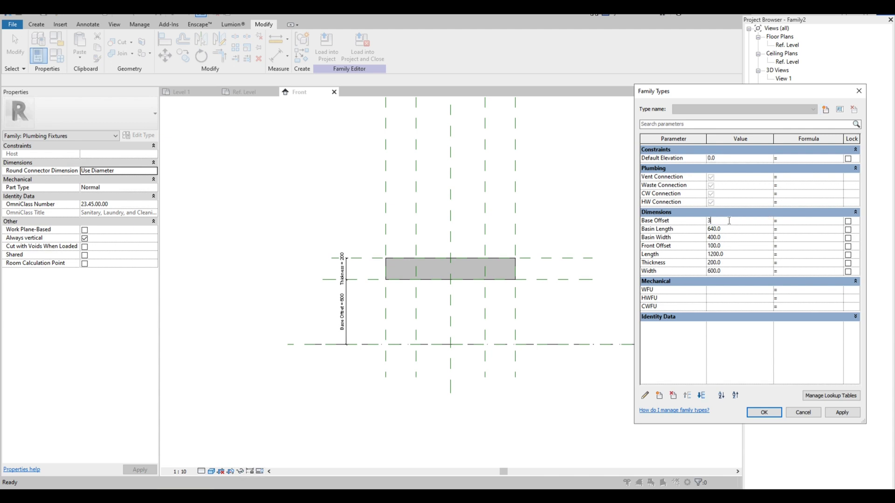
click(855, 415)
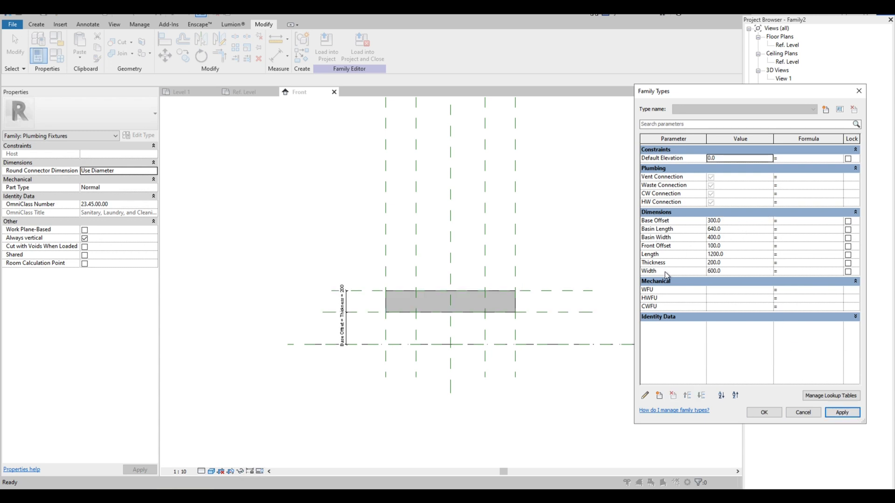
click(734, 263)
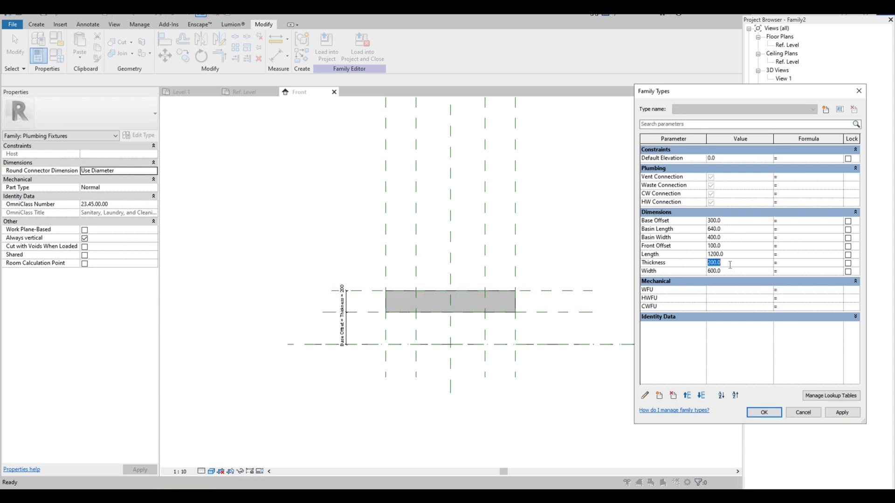
text(300)
click(843, 413)
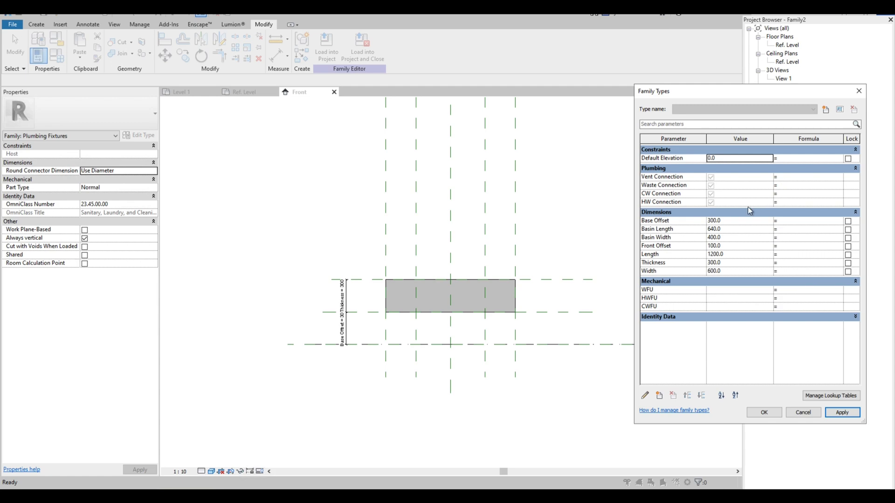
Step: Set Base Offset back to 600 mm and Thickness to 200 mm, apply them and accept the family types
click(742, 222)
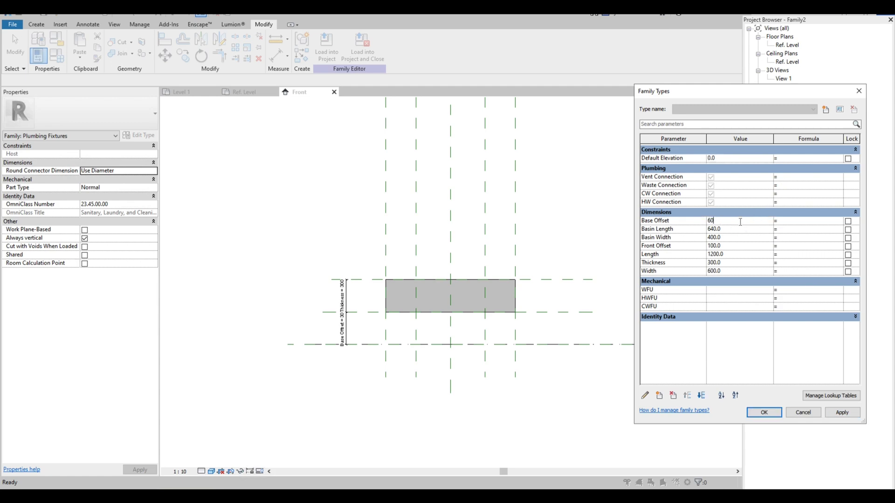
click(736, 264)
text(200)
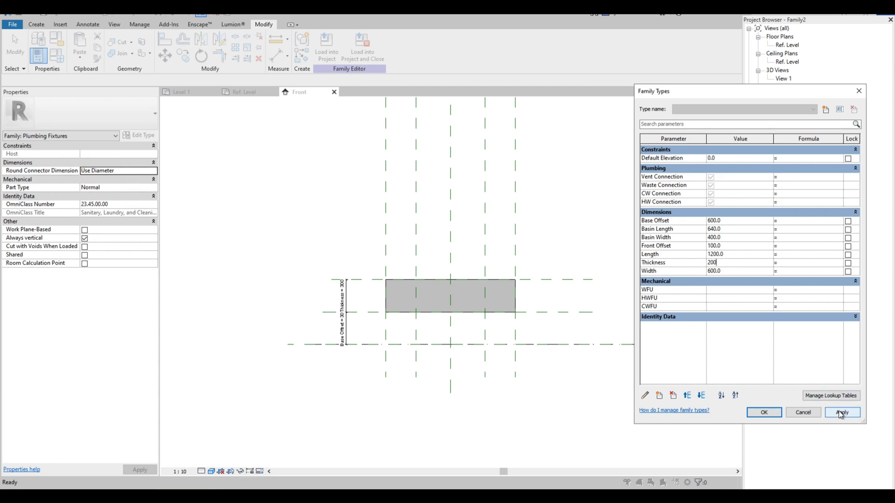
click(841, 413)
click(764, 413)
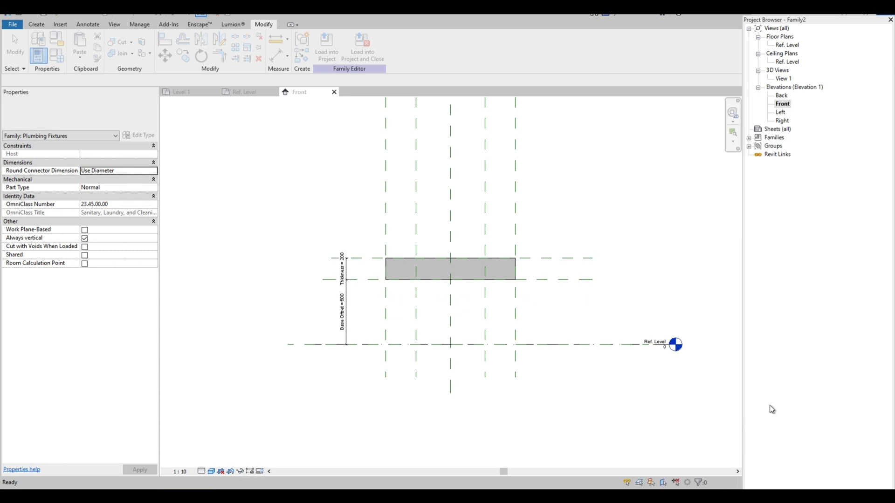
Step: Open the Ref. Level floor plan and set its visual style to Shaded and its detail level to Medium
double_click(793, 46)
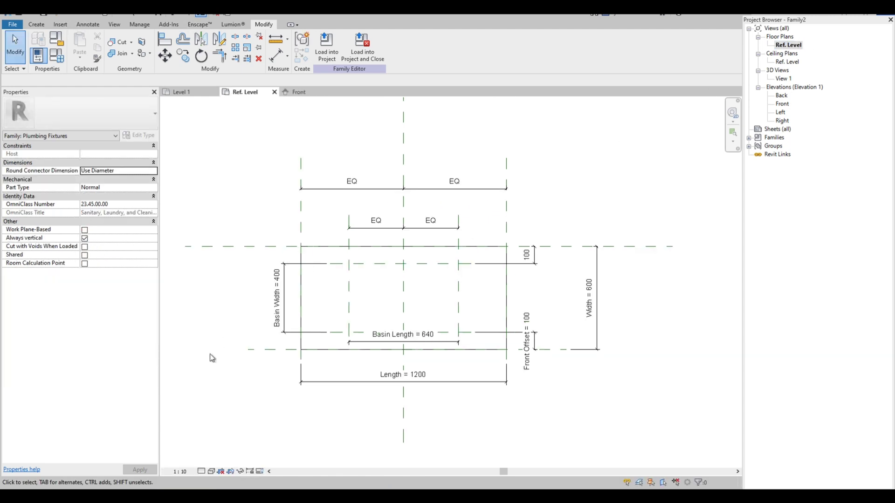
click(211, 471)
click(224, 446)
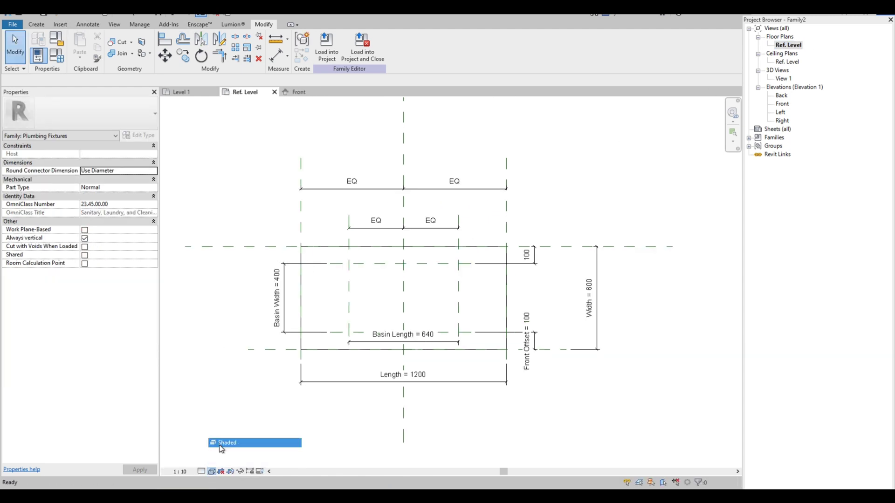
click(202, 472)
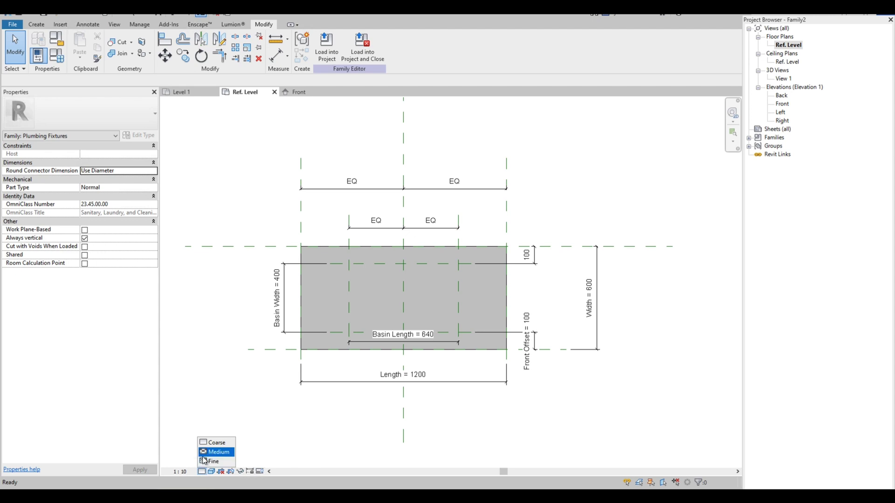
click(213, 453)
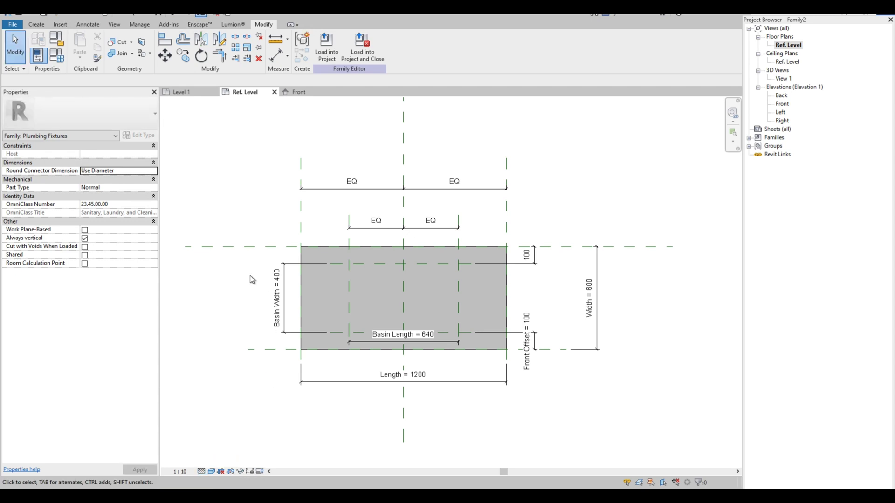
Step: Open the family types and set the Width parameter to 800 mm, applying it to the extrusion
click(60, 54)
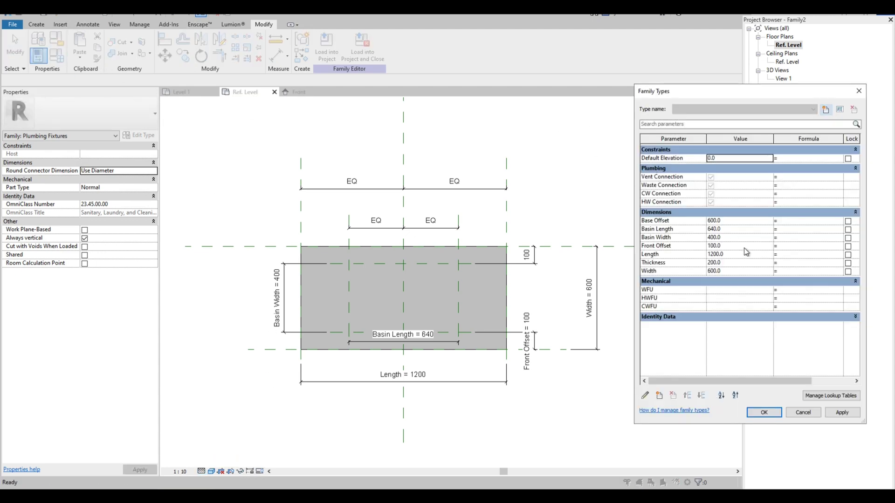
click(736, 221)
click(730, 271)
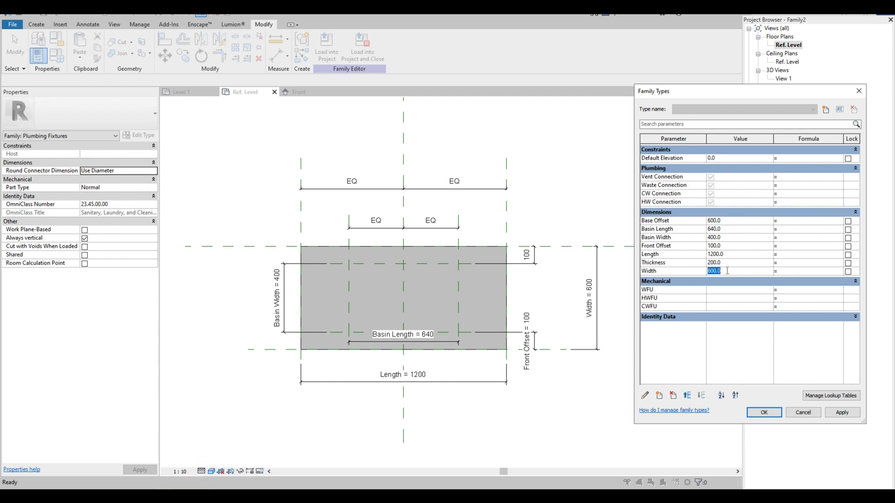
text(00)
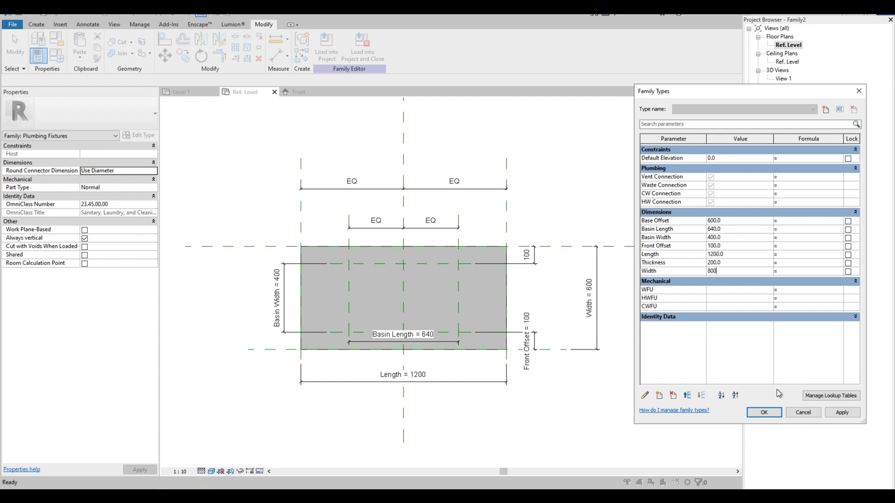
click(843, 414)
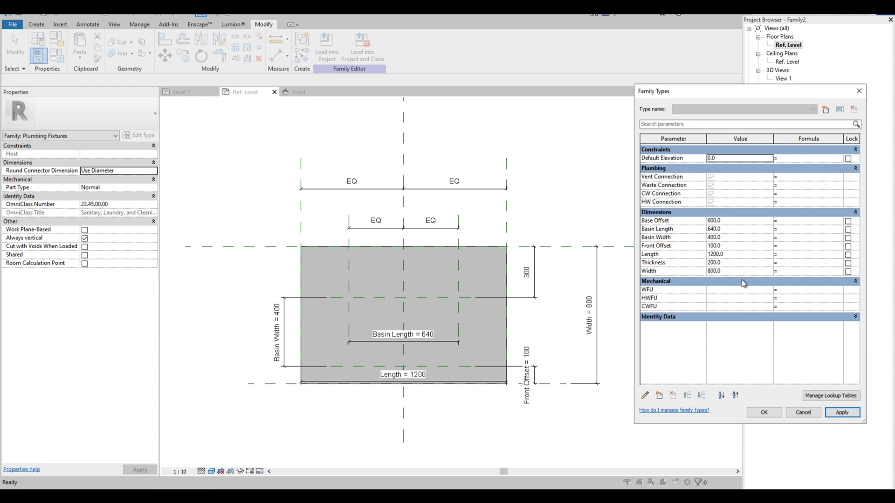
Step: Test the extrusion by setting the Length parameter to 1500 mm and applying it
click(734, 255)
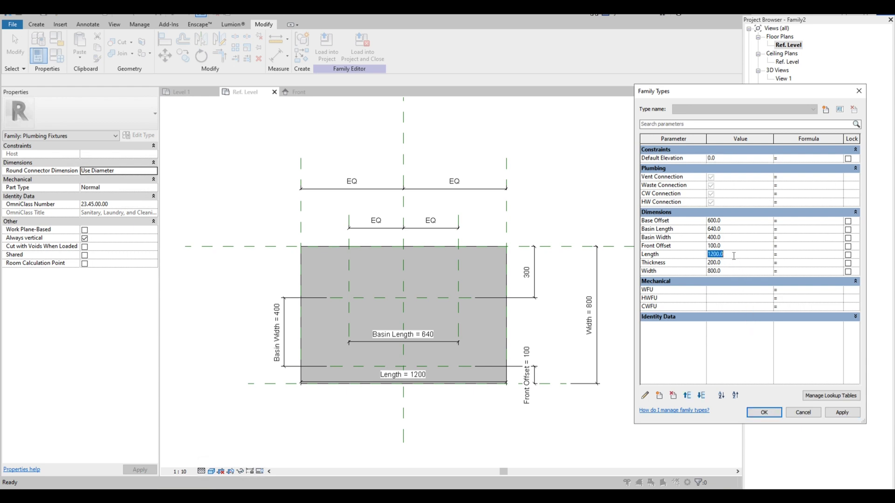
text(15)
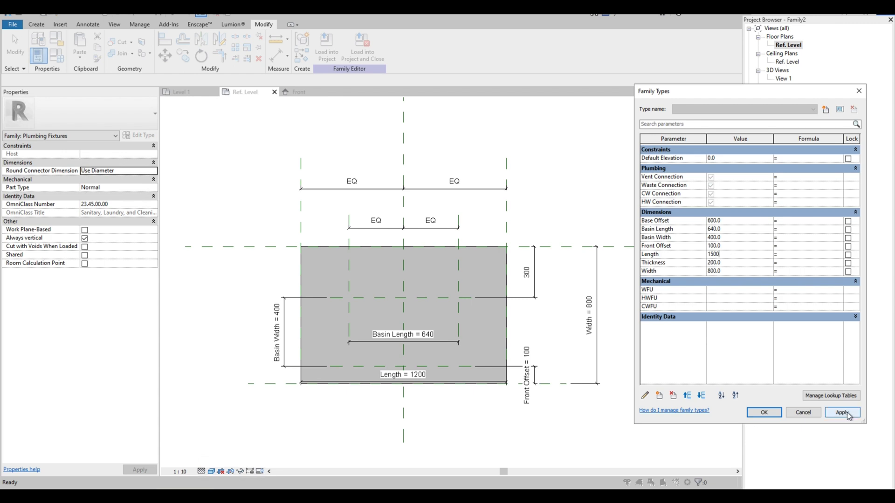
text(00)
click(848, 414)
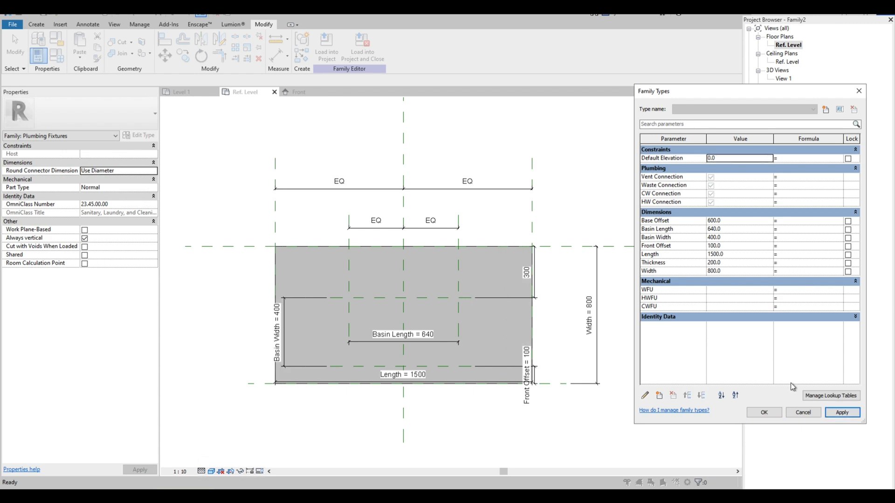
Step: Set Length to 1200 mm and Width to 600 mm, apply the values and accept the family types
click(732, 255)
text(12)
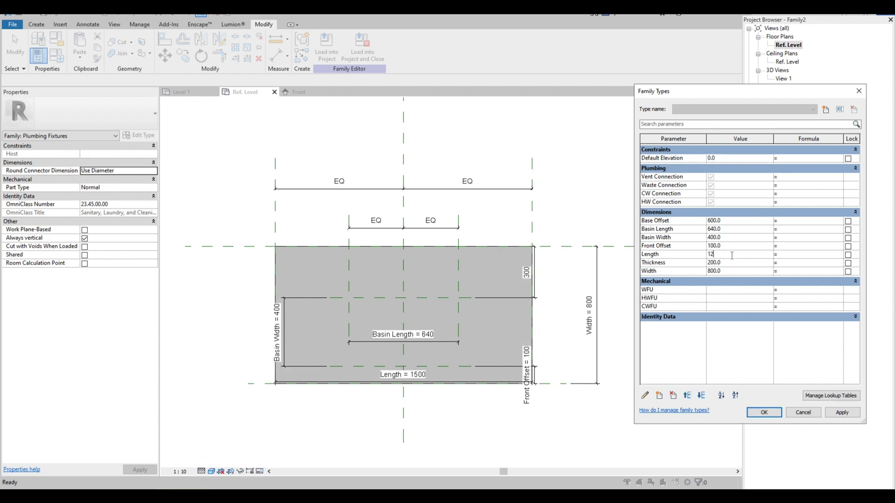
click(731, 272)
text(600)
click(842, 412)
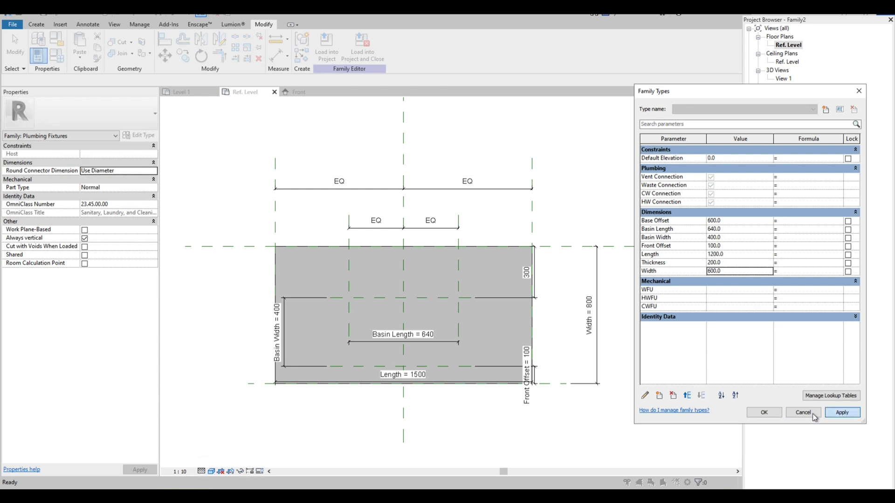
click(764, 414)
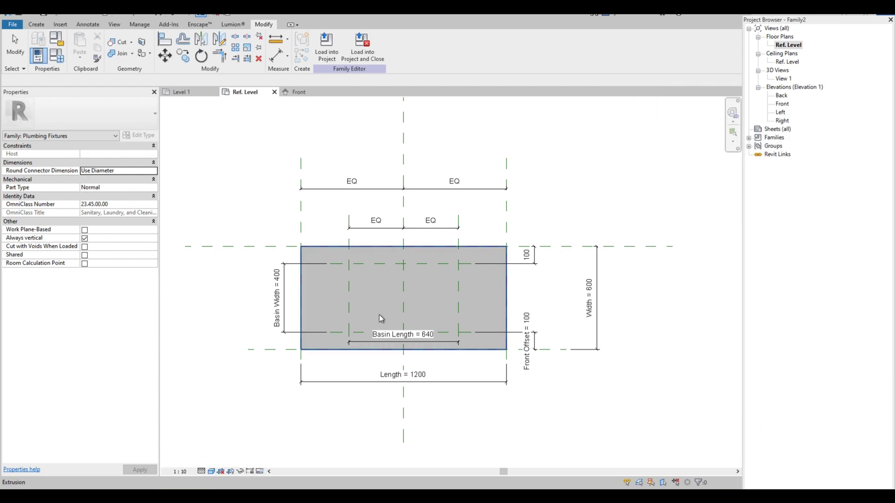
Step: Open the Front elevation, framing the extrusion and its reference planes
scroll(387, 258, down, 1)
scroll(376, 309, up, 1)
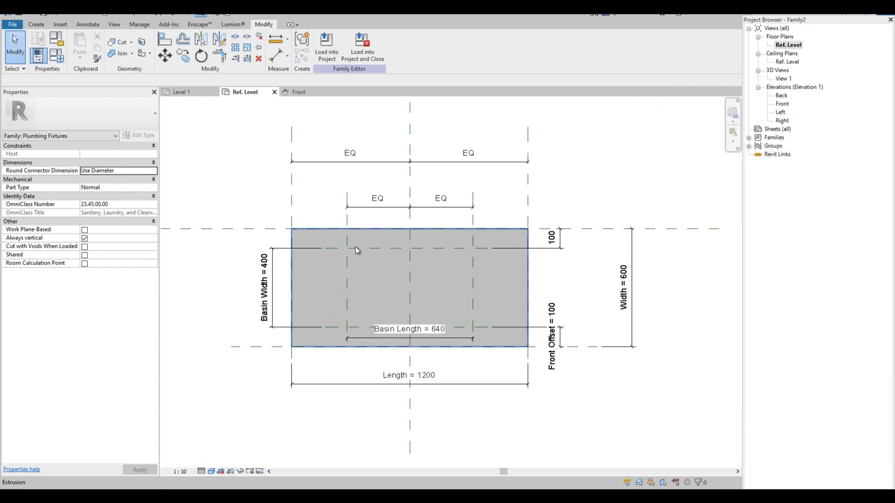
click(36, 25)
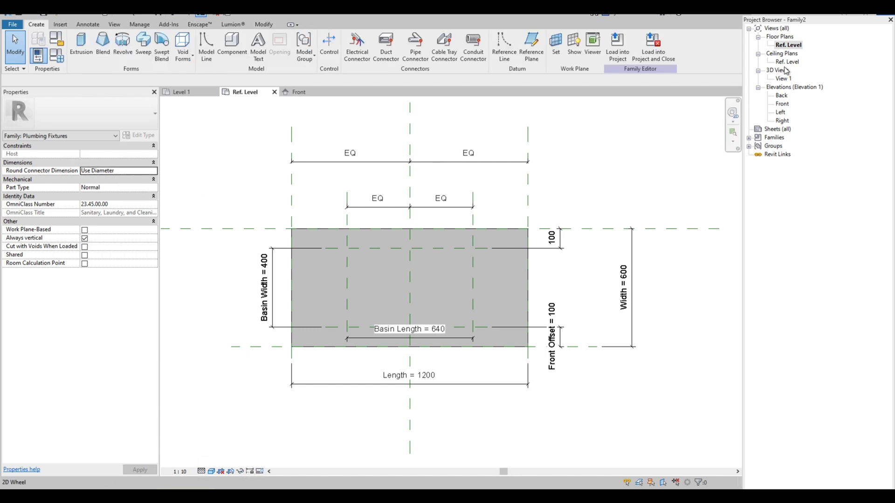
double_click(789, 107)
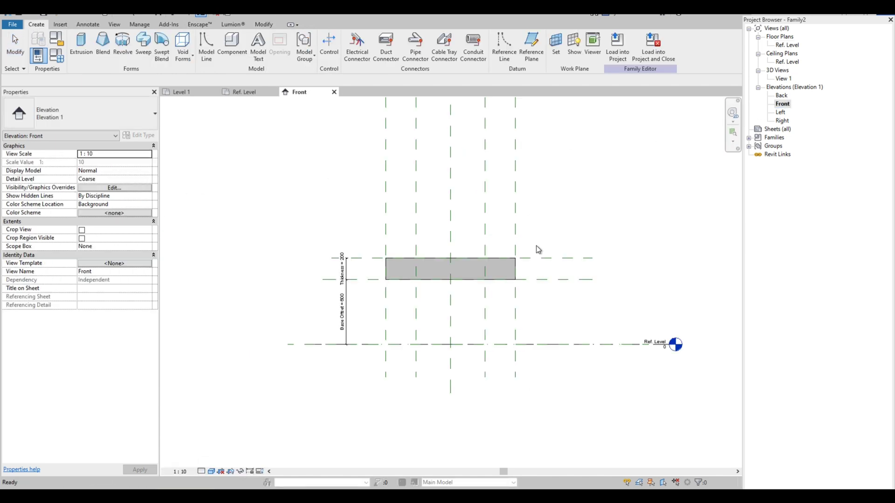
scroll(440, 273, up, 3)
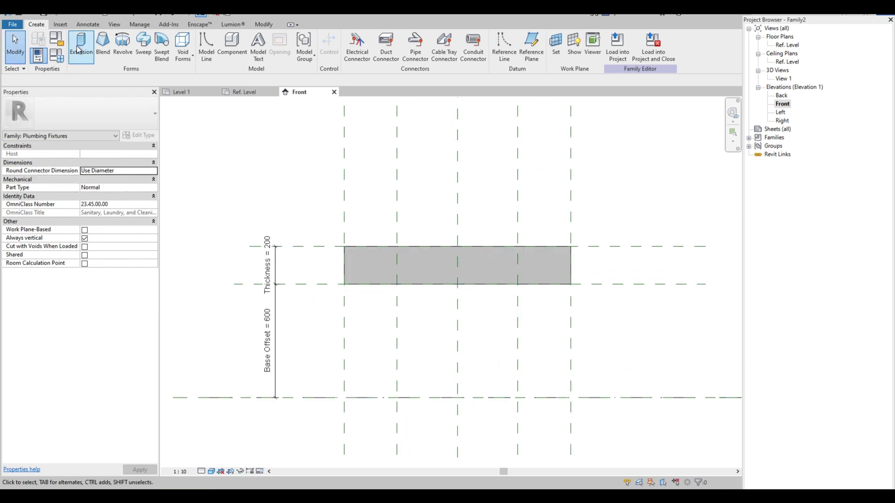
Step: Draw a horizontal reference plane across the extrusion between its top and bottom planes and extend its left end slightly past the extrusion
click(529, 46)
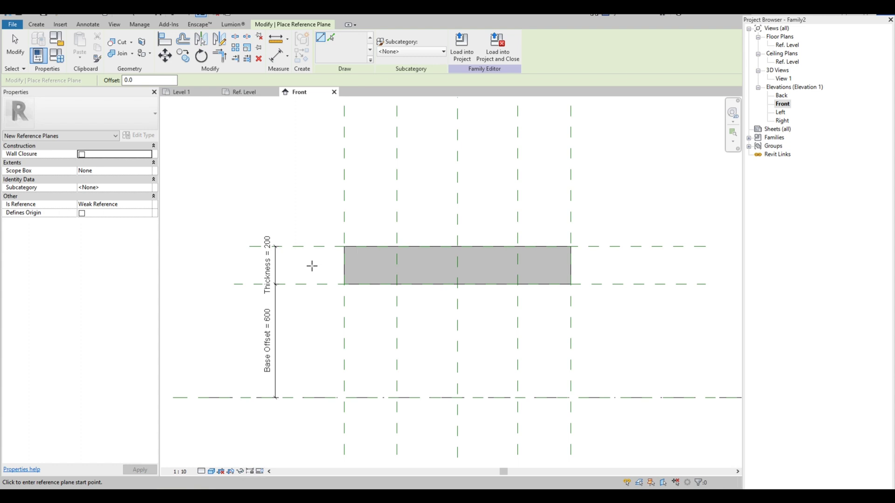
click(306, 266)
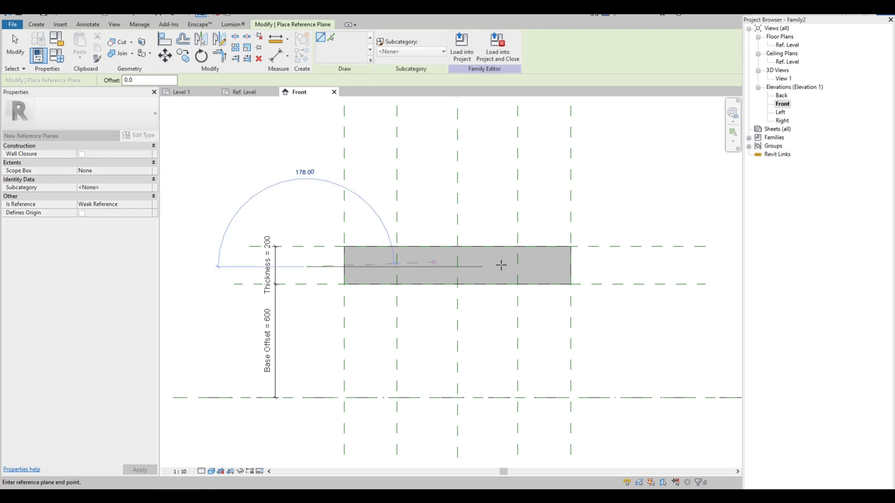
click(627, 267)
key(Escape)
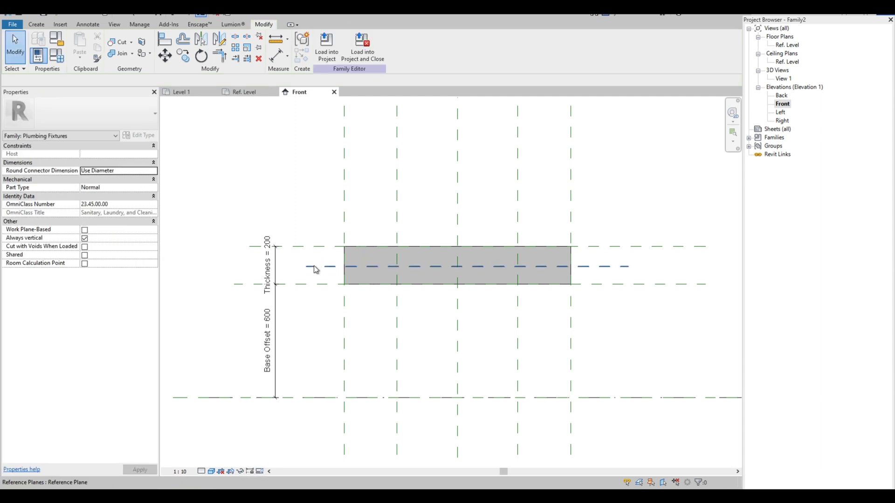
click(316, 266)
drag(295, 266, 287, 267)
click(305, 216)
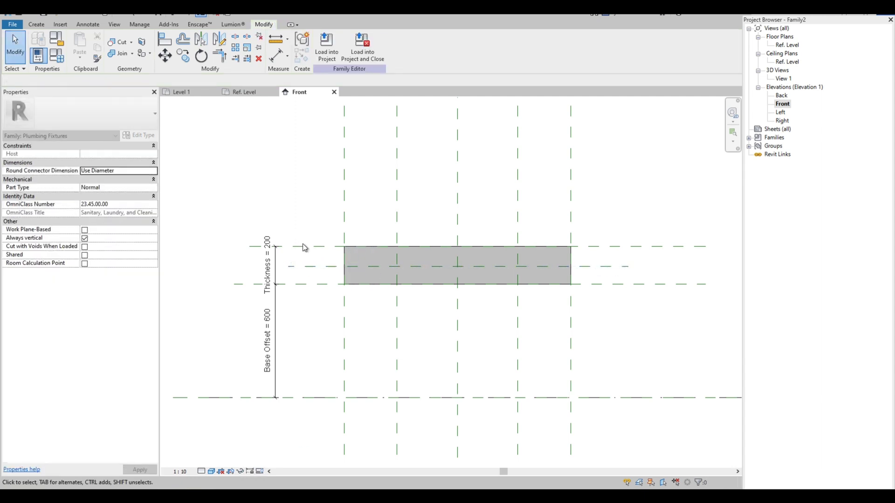
Step: Add an aligned dimension between the new horizontal reference plane and the extrusion's bottom reference plane
key(d)
key(i)
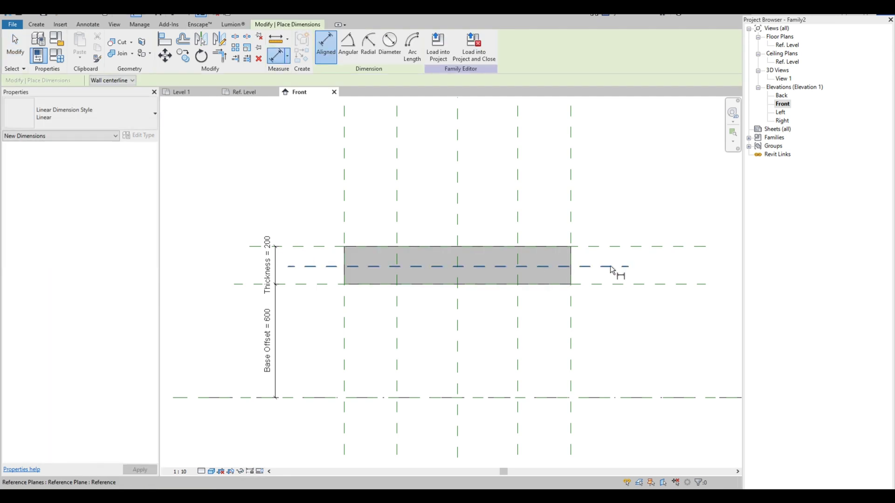
click(609, 267)
click(609, 284)
click(608, 315)
scroll(624, 296, up, 2)
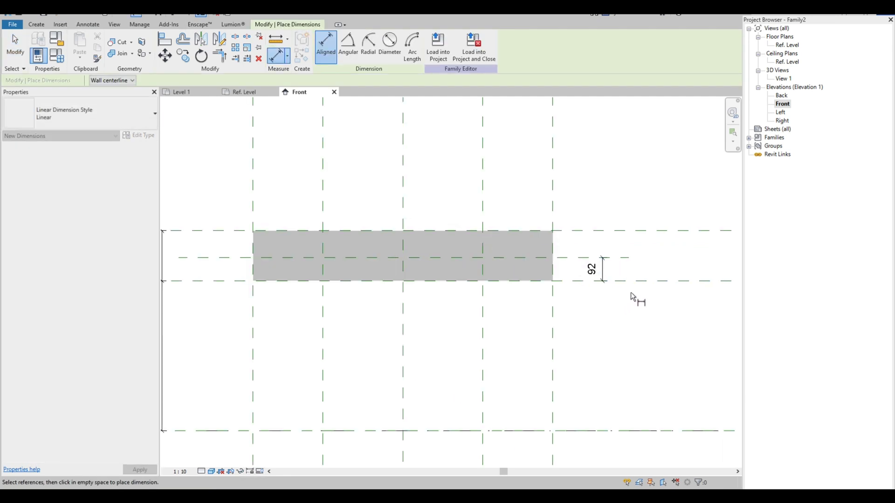
key(Escape)
key(Escape)
Step: Set the distance between the new reference plane and the extrusion's bottom plane to 75 mm
click(572, 257)
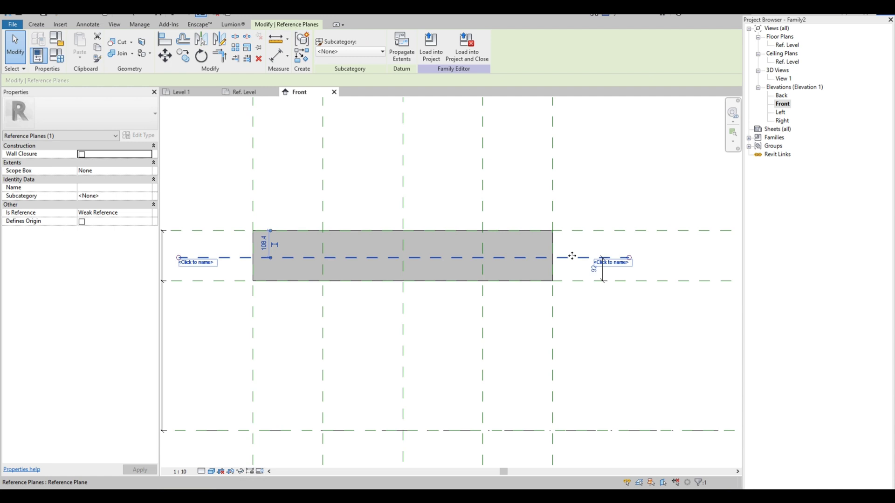
click(596, 269)
text(75)
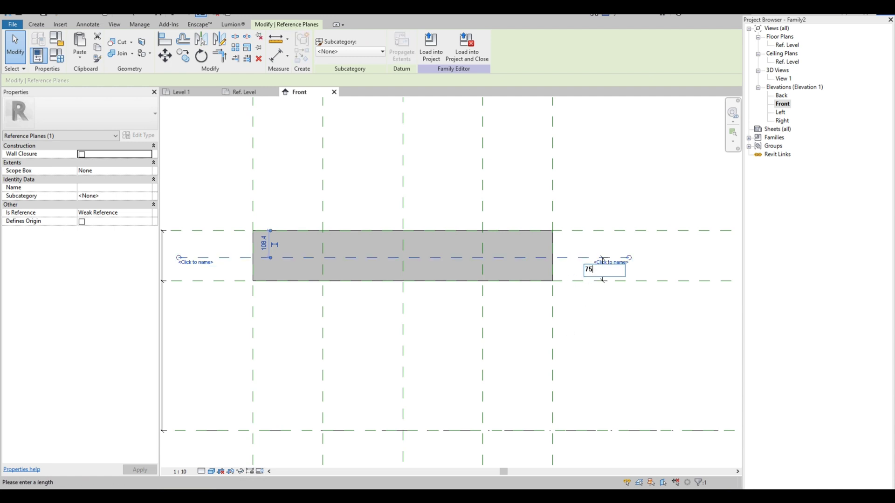
key(Return)
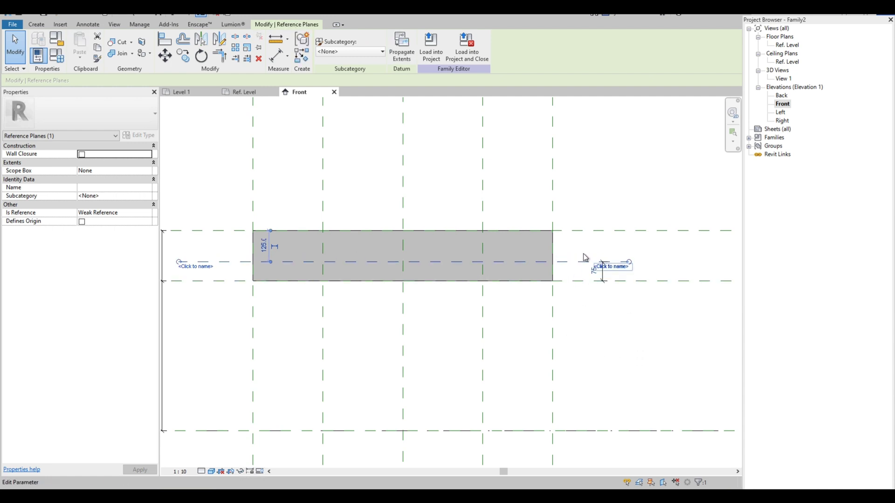
Step: Set the distance between the new reference plane and the extrusion's bottom plane to 100 mm and clear the selection
click(593, 270)
text(100)
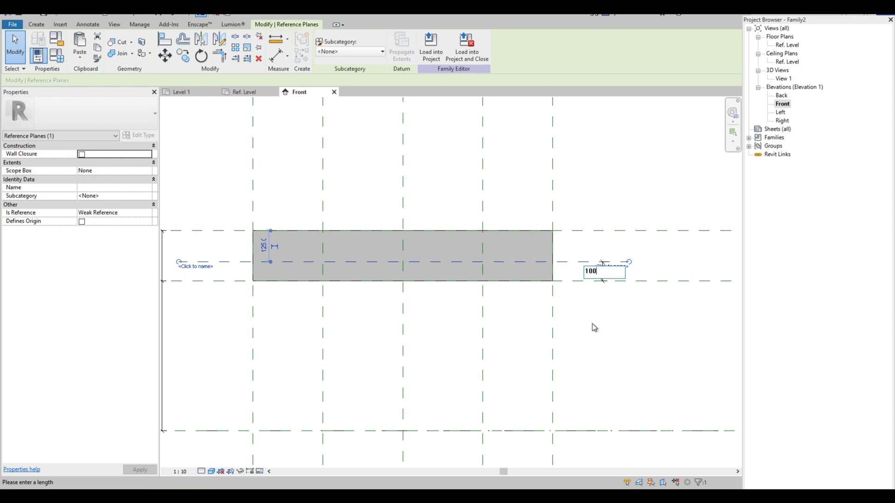
key(Return)
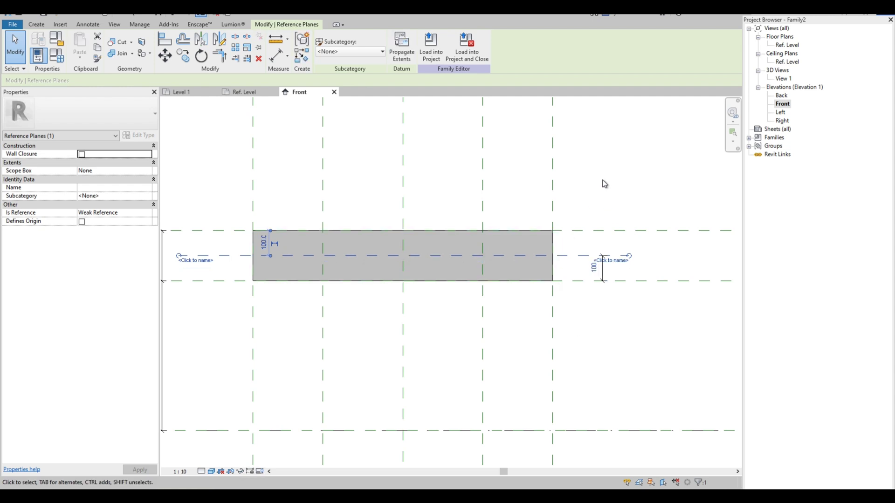
click(604, 184)
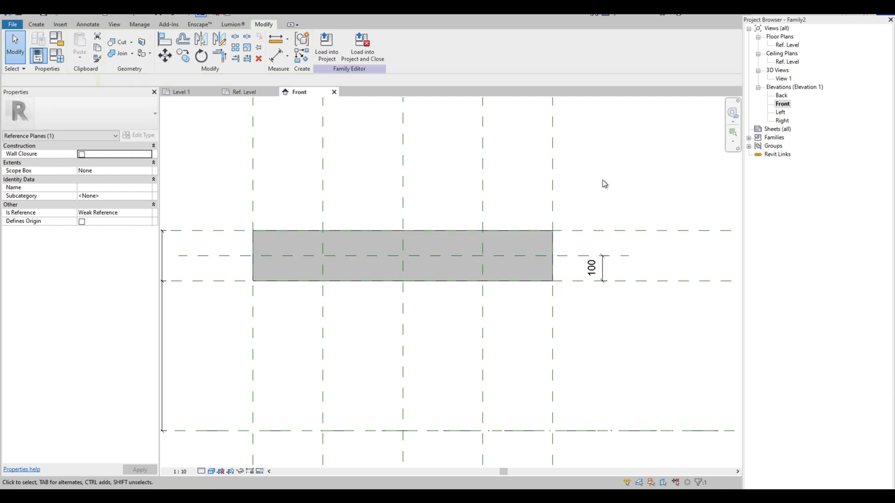
click(581, 263)
key(Escape)
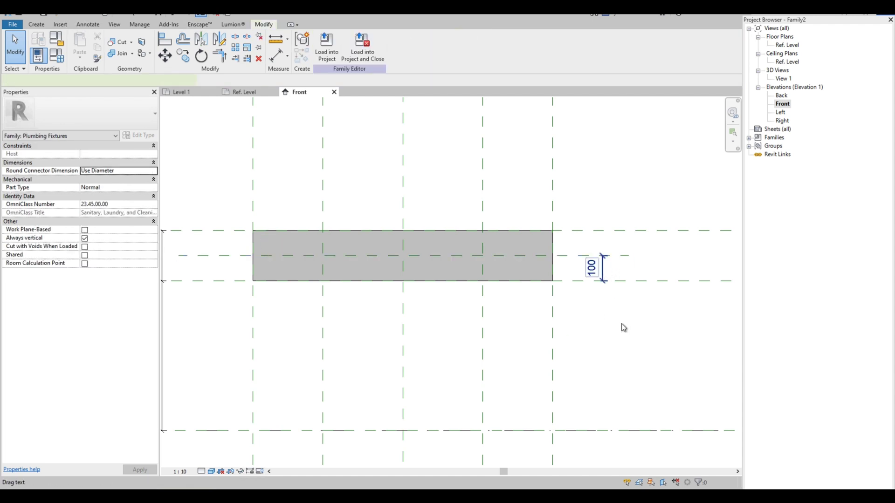
click(606, 270)
key(Escape)
scroll(637, 234, down, 1)
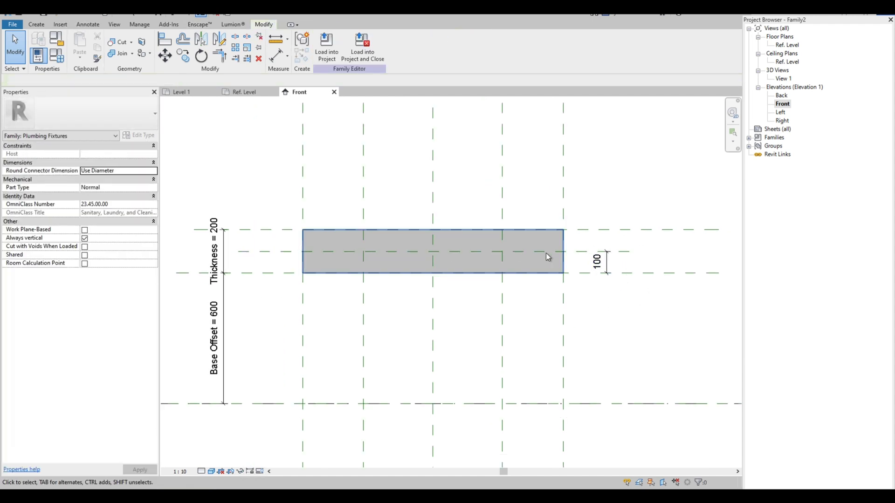
scroll(547, 258, down, 1)
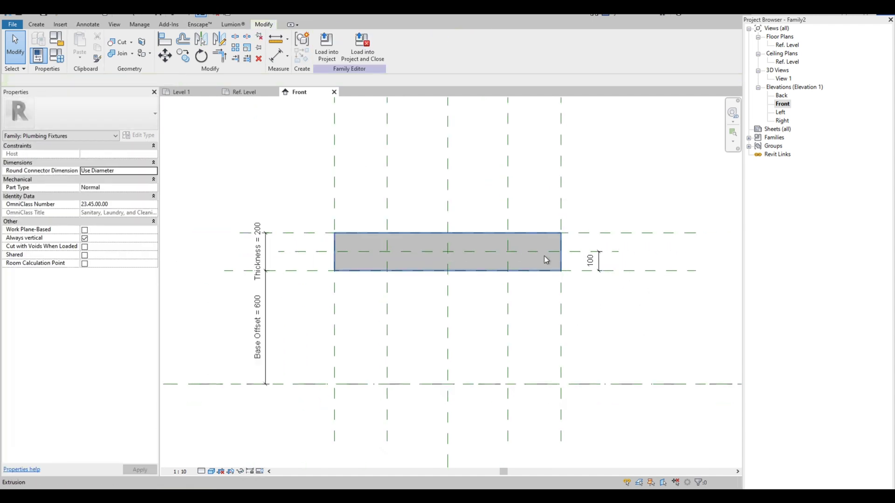
Step: Open the family types, test Thickness at 500 mm and set it back to 200 mm, applying each value
click(56, 56)
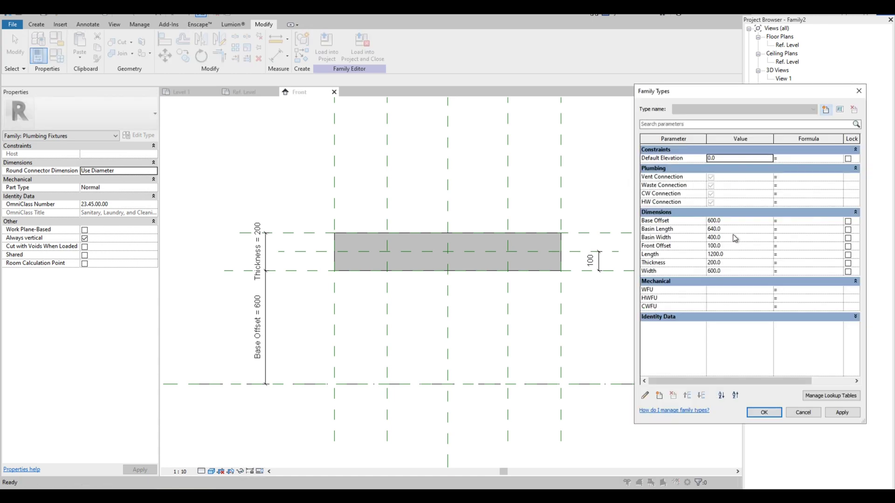
click(737, 263)
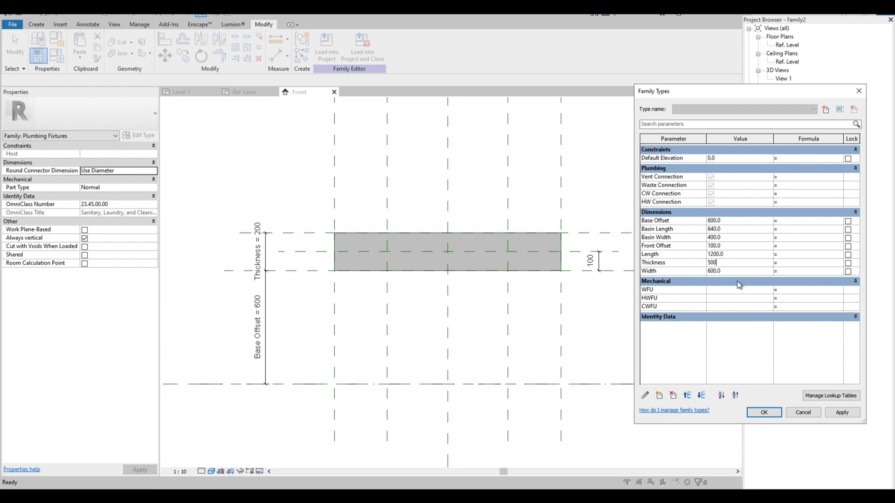
click(842, 413)
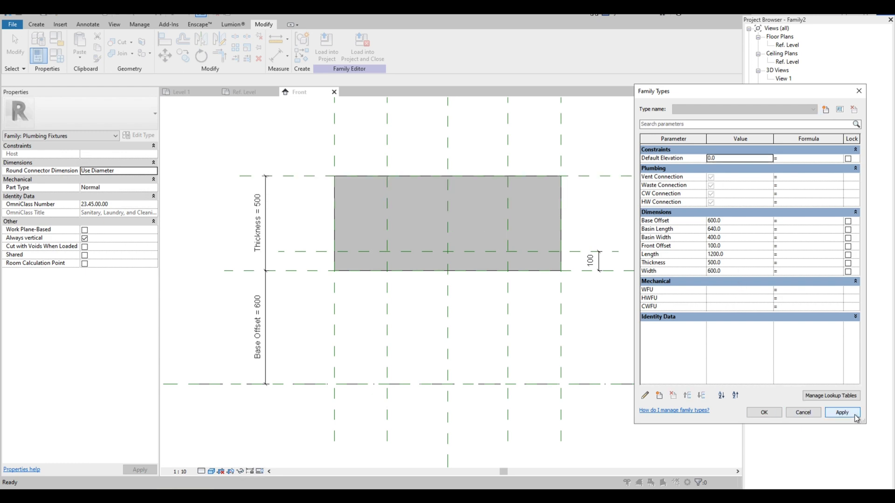
click(747, 264)
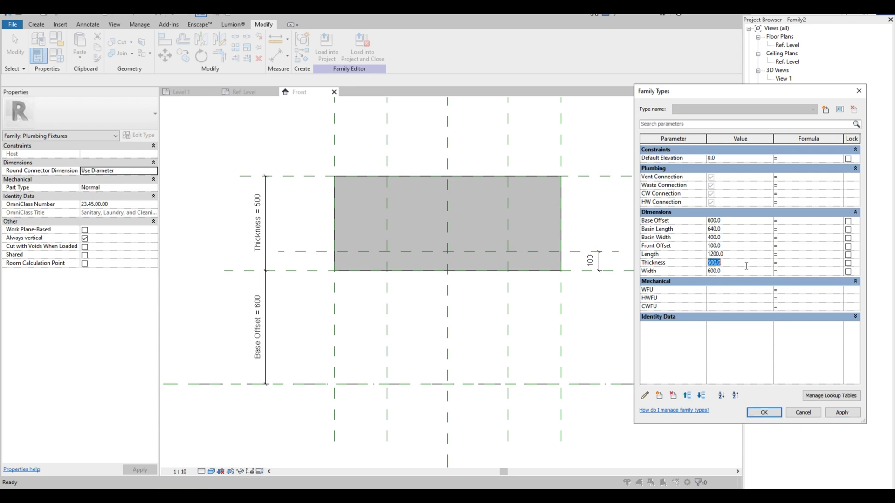
click(842, 413)
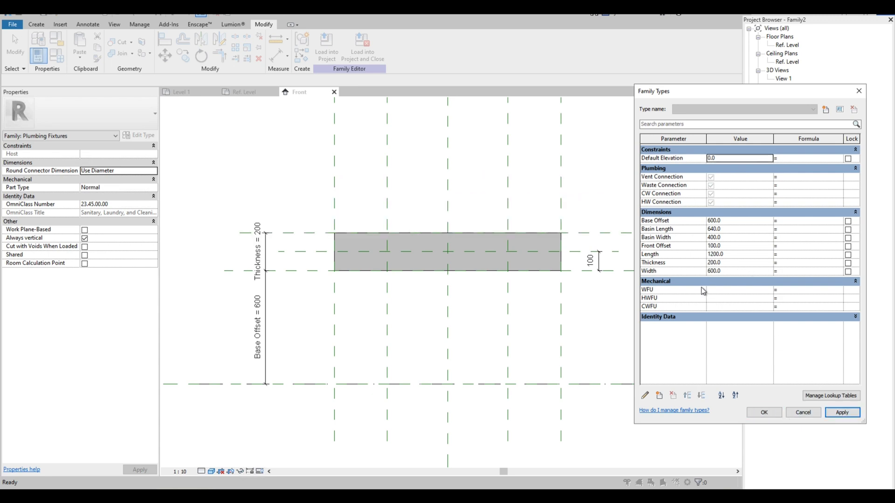
Step: Test Base Offset at 500 mm, set it back to 600 mm, applying each value, and accept the family types
click(738, 221)
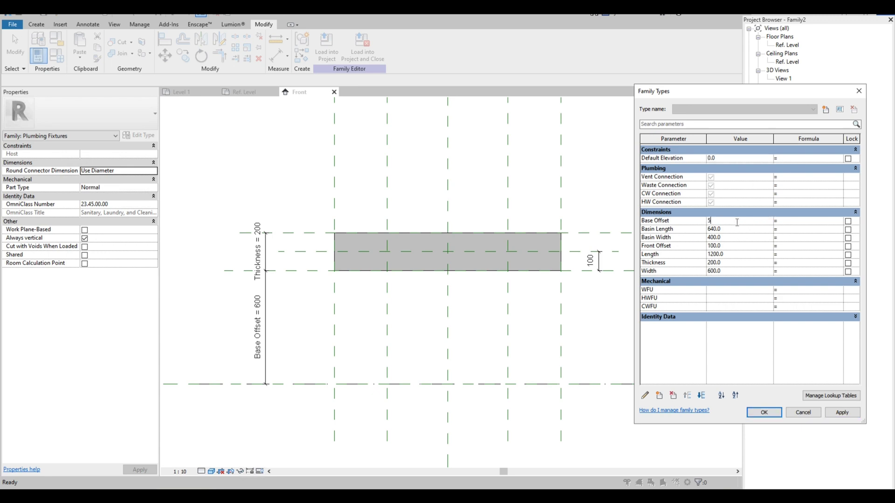
click(851, 415)
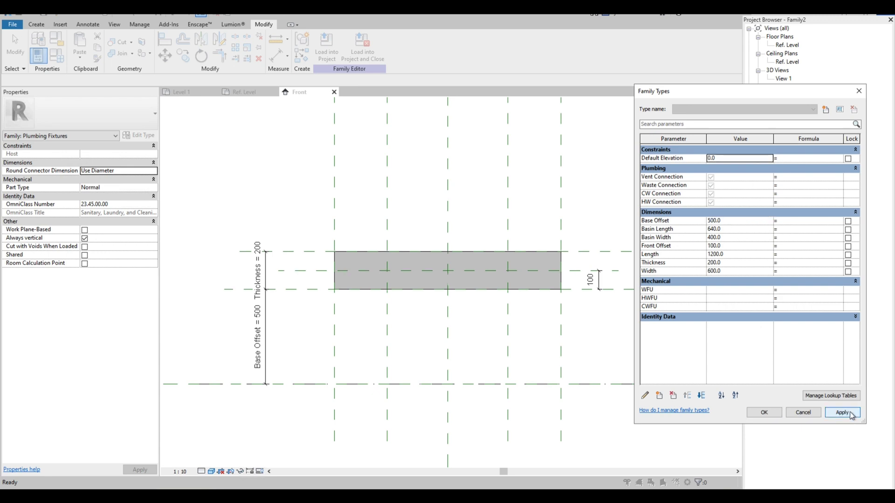
click(738, 221)
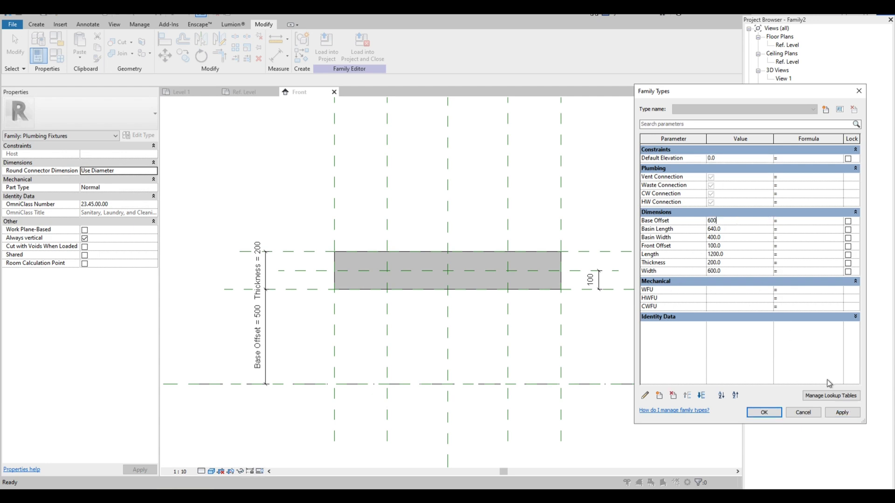
click(842, 412)
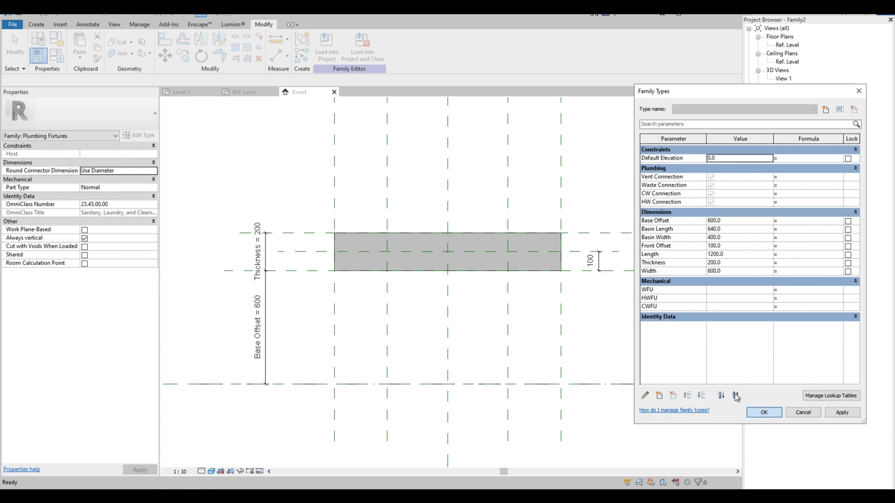
key(Return)
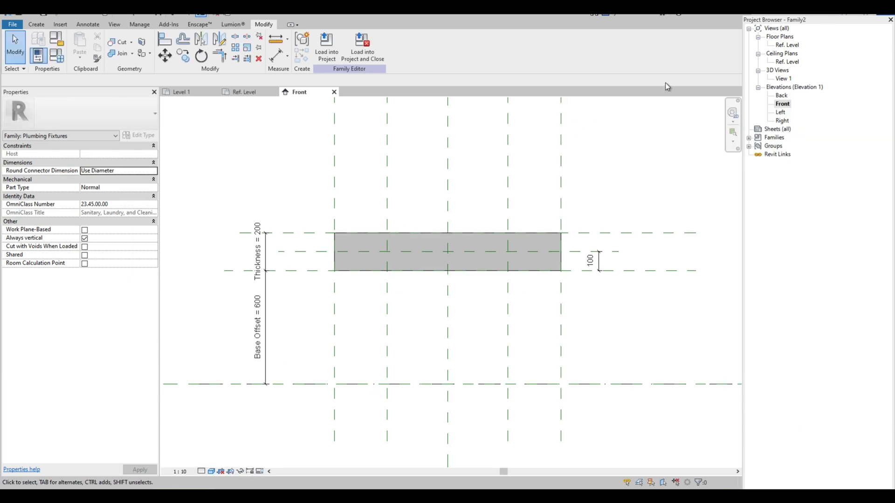
Step: In the Ref. Level floor plan, sketch a 640 by 400 mm rectangular void extrusion profile along the basin reference planes
click(785, 45)
double_click(785, 46)
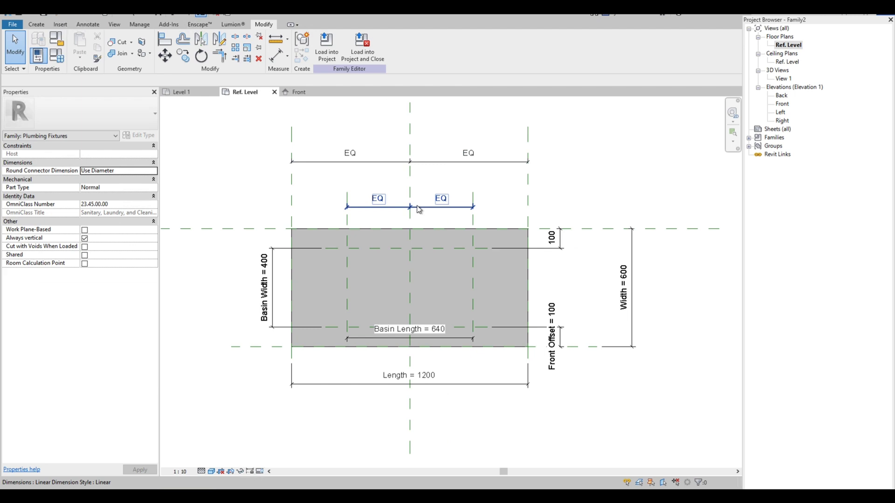
click(36, 26)
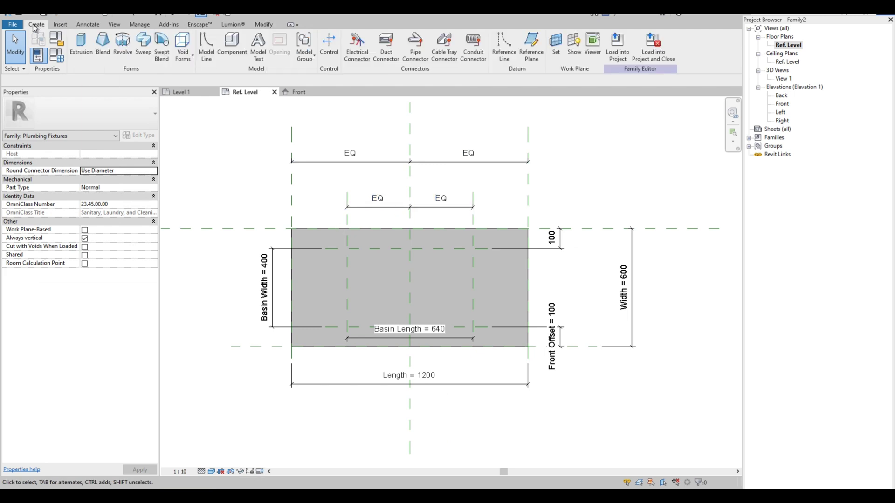
click(192, 57)
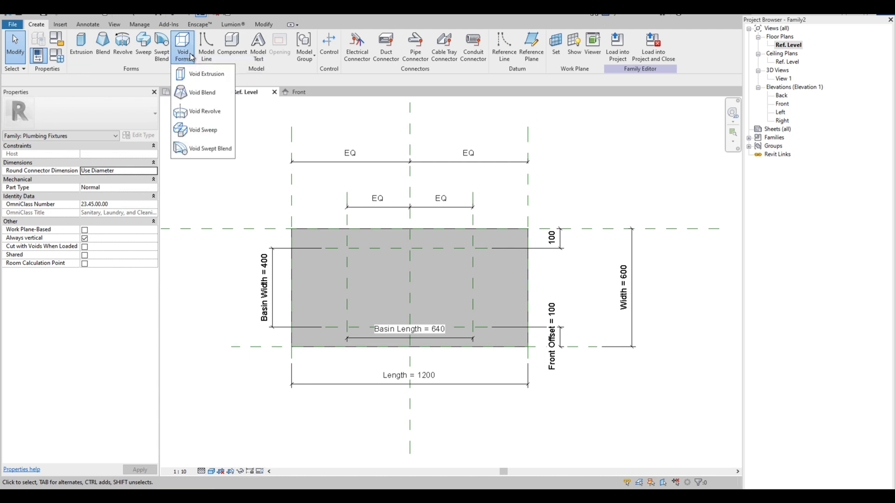
click(200, 75)
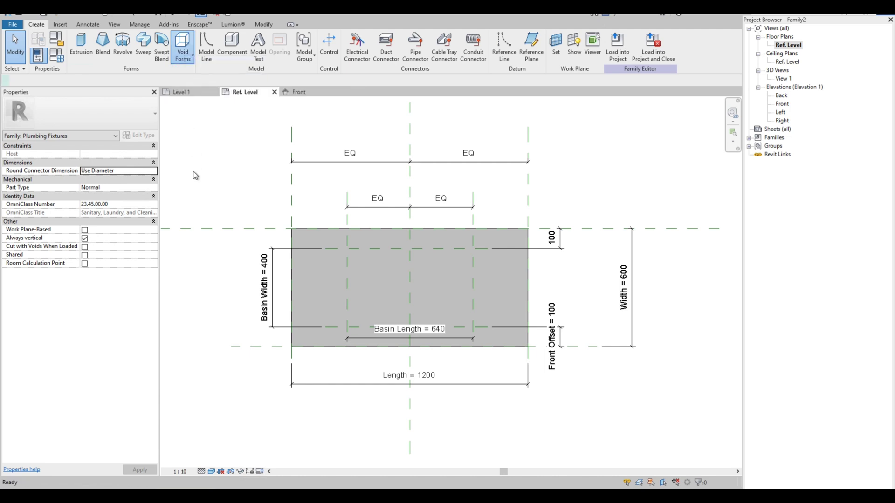
scroll(382, 256, up, 2)
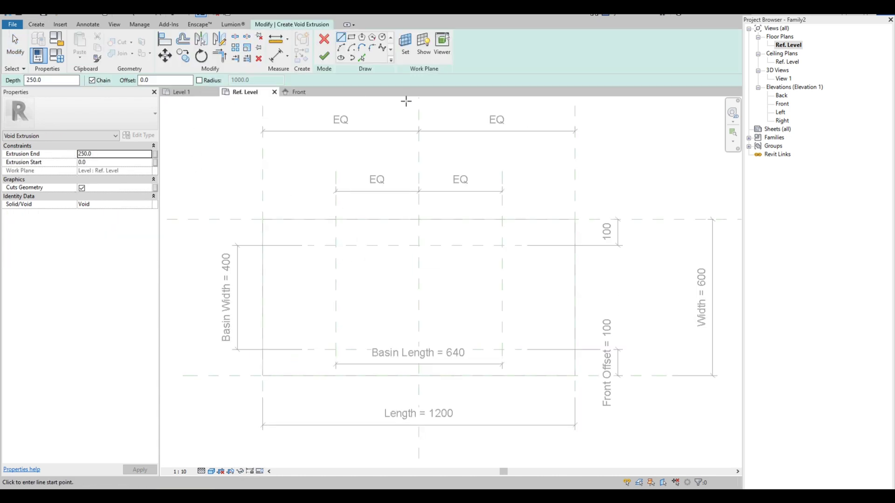
click(351, 37)
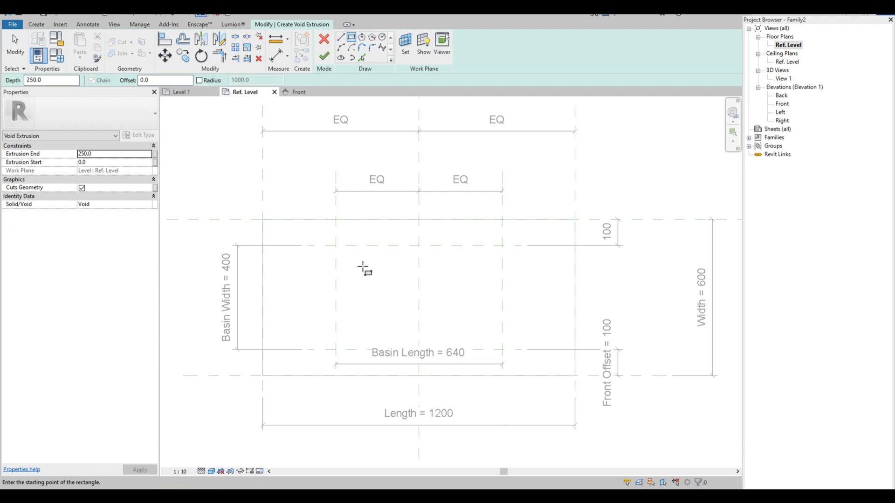
click(336, 246)
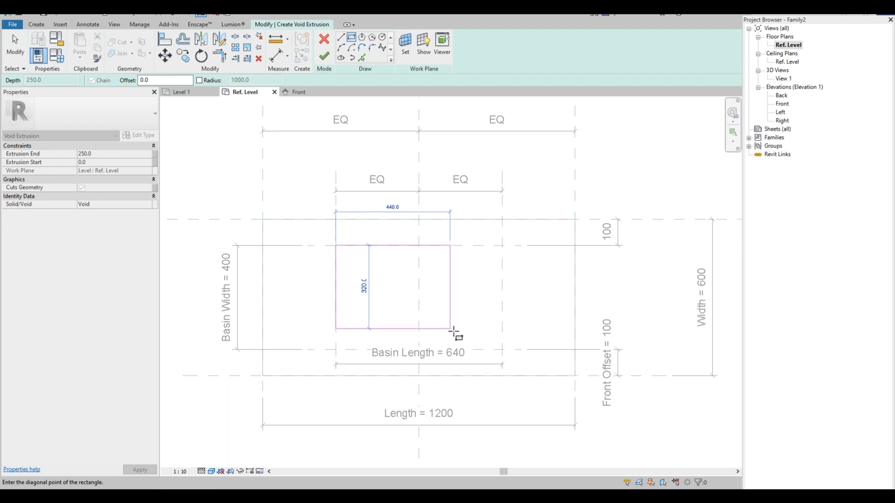
click(502, 349)
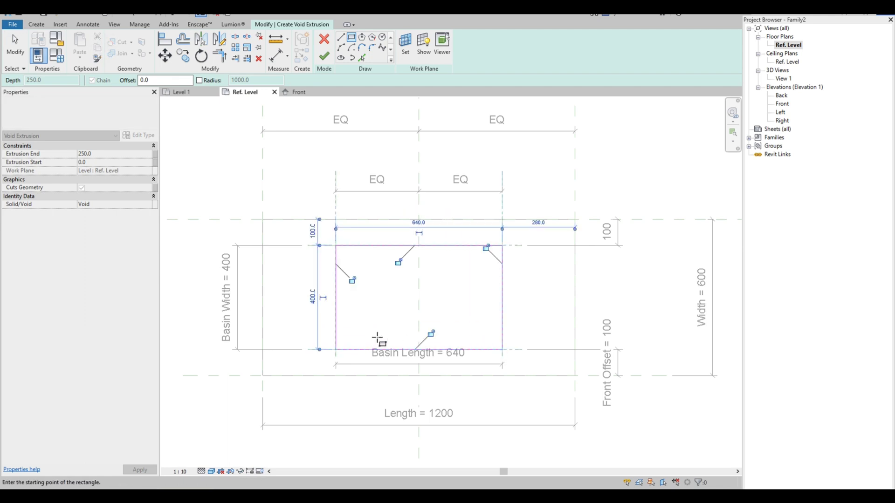
Step: Lock all four sides of the void profile to the basin reference planes and finish the void extrusion
click(353, 280)
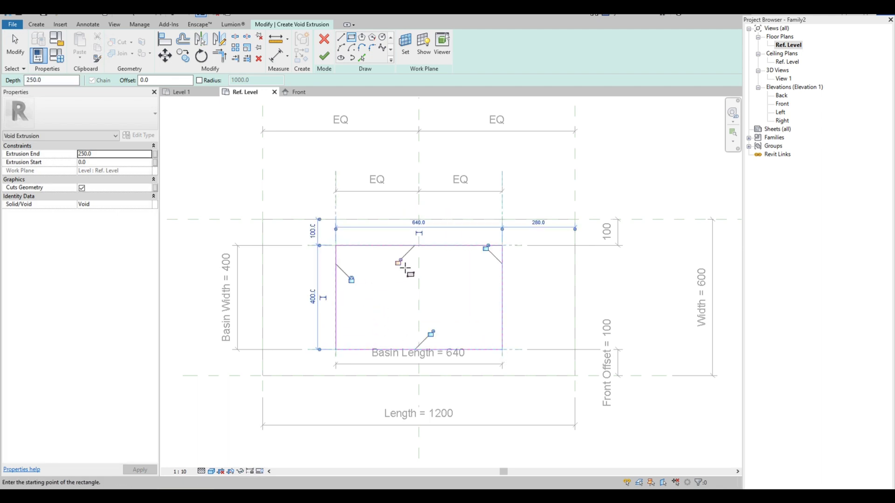
click(399, 262)
click(486, 247)
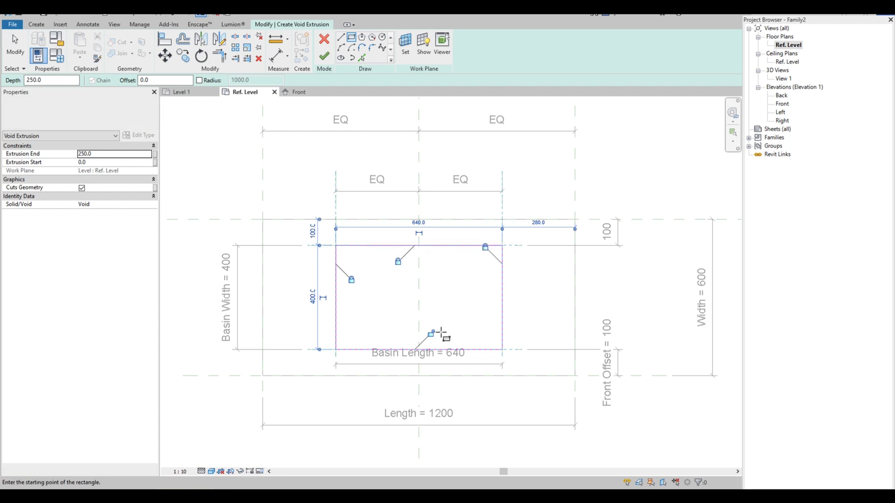
click(431, 334)
scroll(443, 209, down, 1)
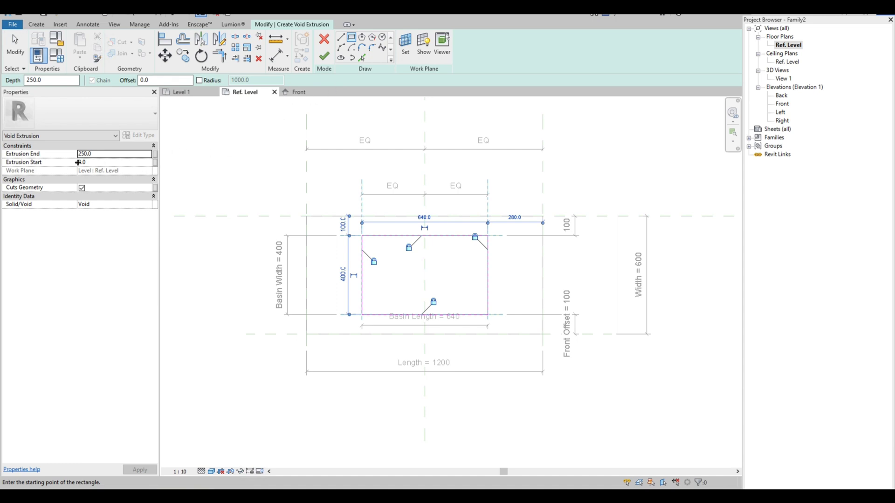
click(325, 58)
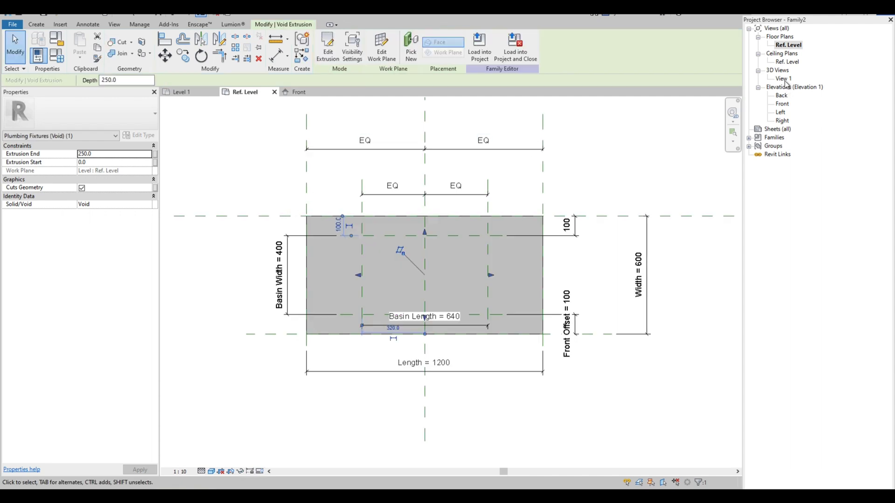
Step: In the Front elevation, stretch the void's top above the slab to about 934 mm and its bottom up to the slab's middle reference plane
double_click(788, 104)
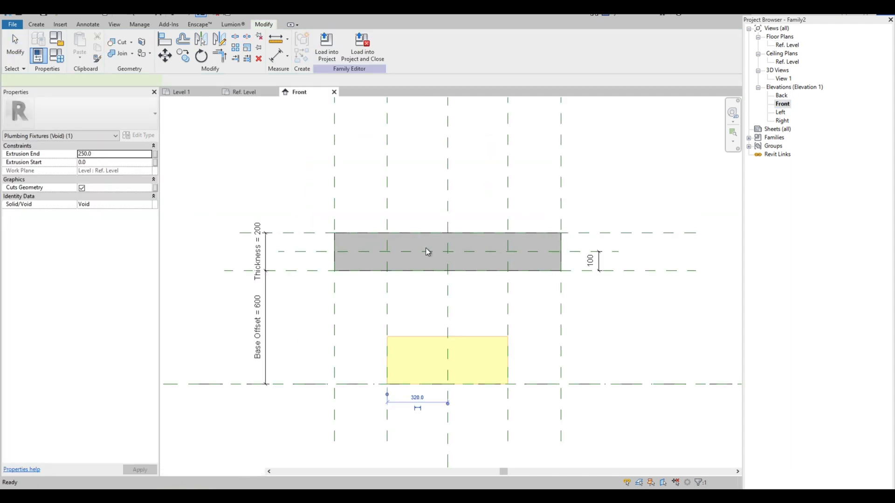
click(452, 341)
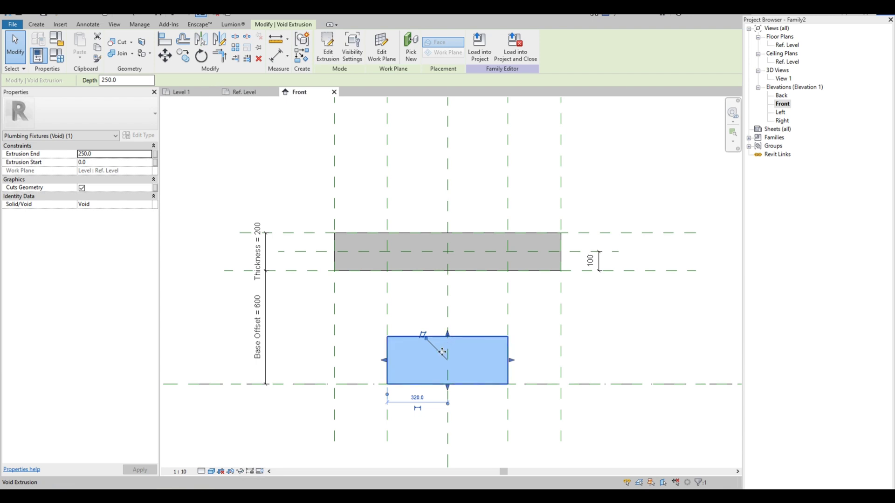
drag(443, 344, 449, 207)
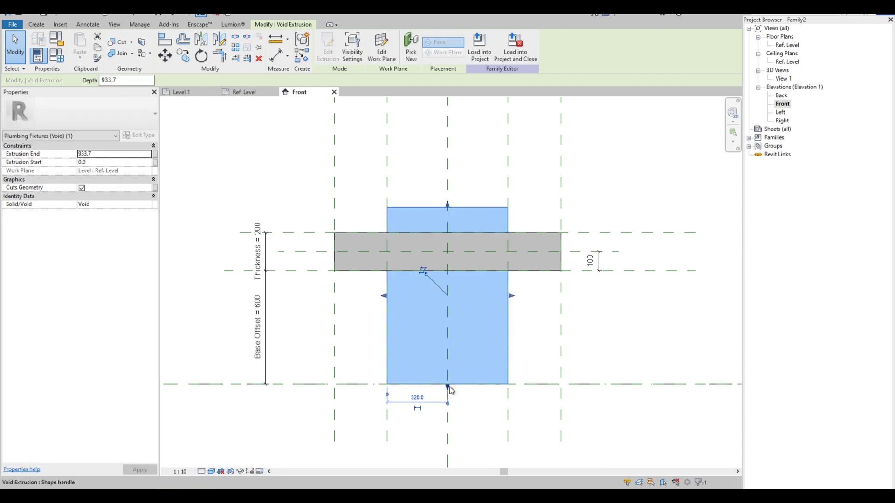
drag(450, 390, 449, 255)
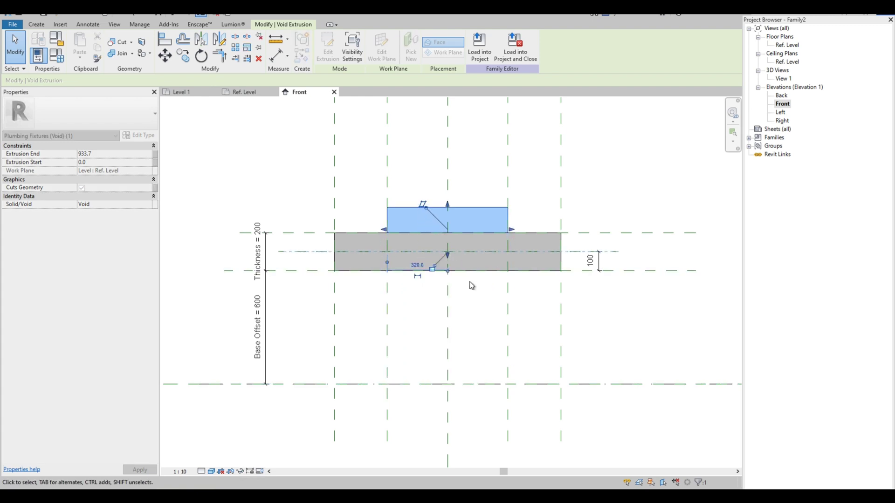
click(408, 334)
scroll(396, 203, down, 1)
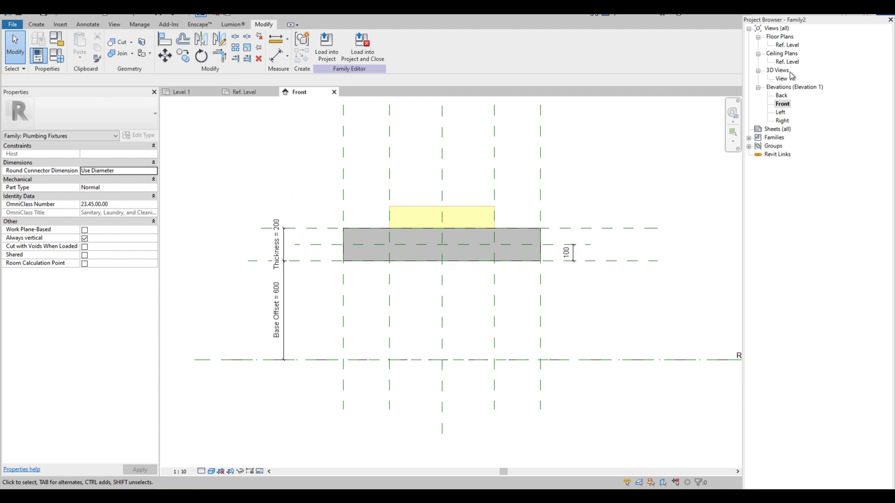
Step: Open the 3D view and cut the basin void out of the solid extrusion with Cut Geometry
double_click(783, 78)
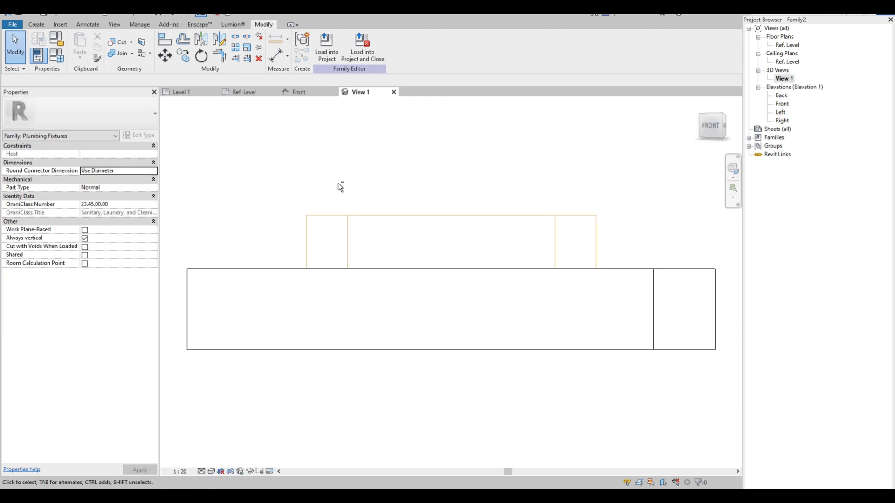
shift+middle_drag(341, 186, 464, 219)
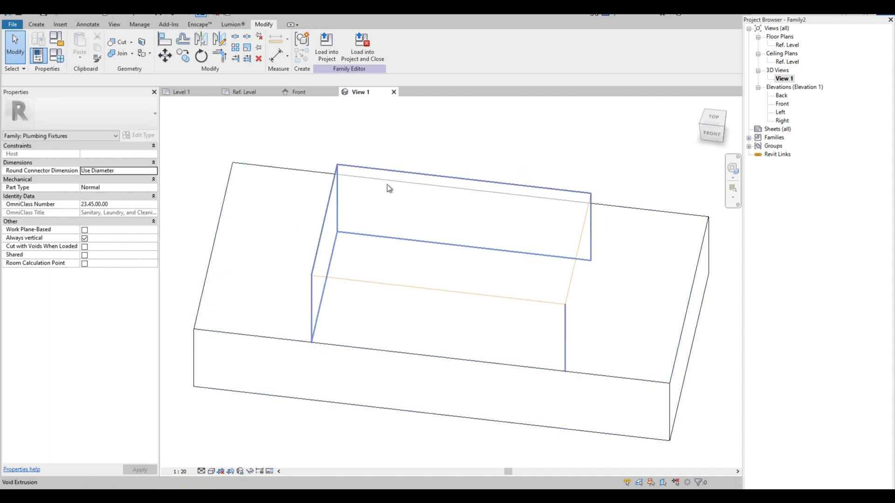
click(132, 42)
click(136, 54)
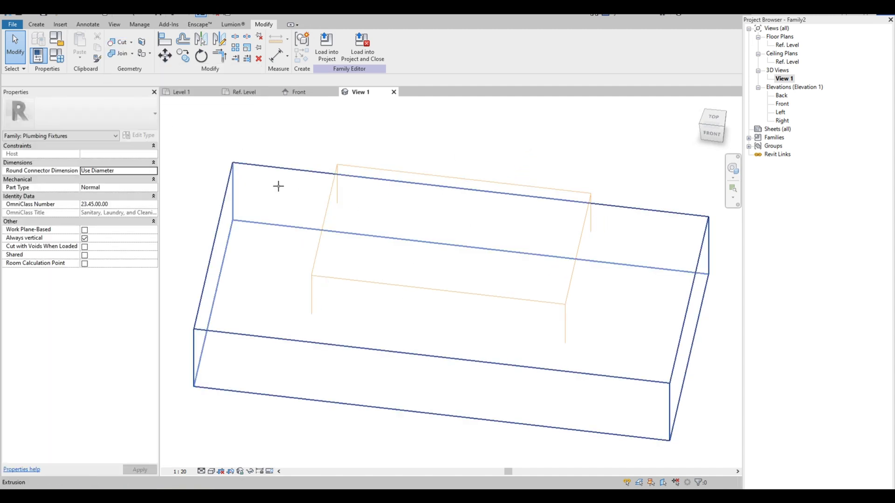
click(279, 187)
click(351, 166)
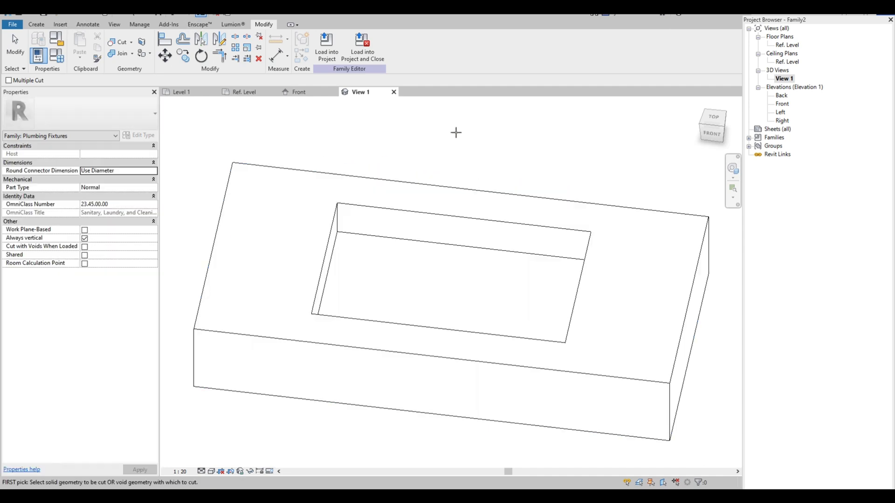
key(Escape)
Step: Set the 3D view's visual style to Shaded and its detail level to Fine
shift+middle_drag(295, 216, 384, 200)
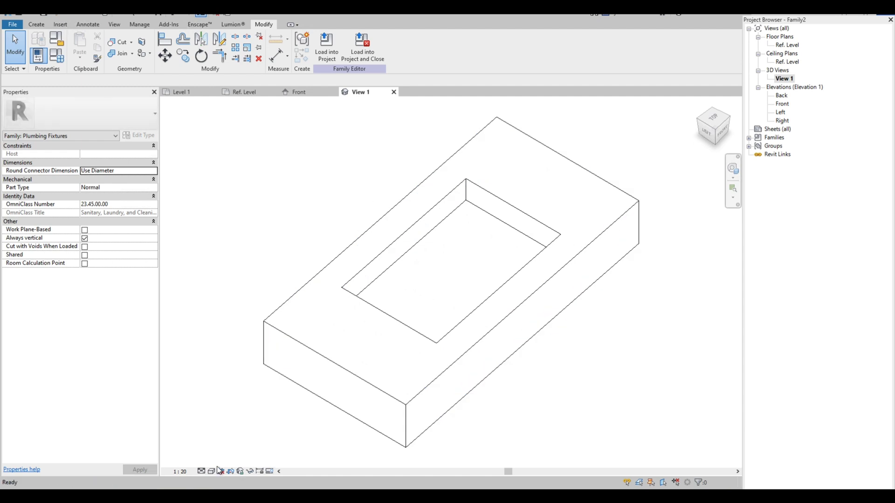
click(213, 471)
click(225, 446)
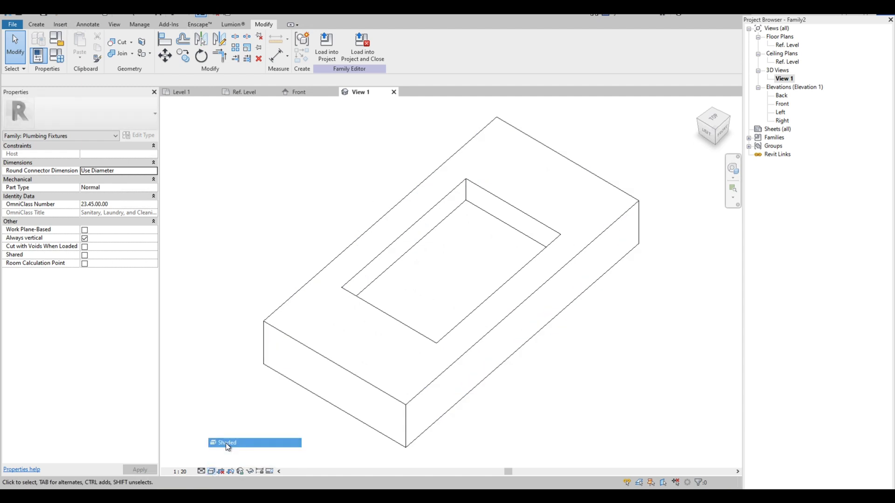
click(204, 470)
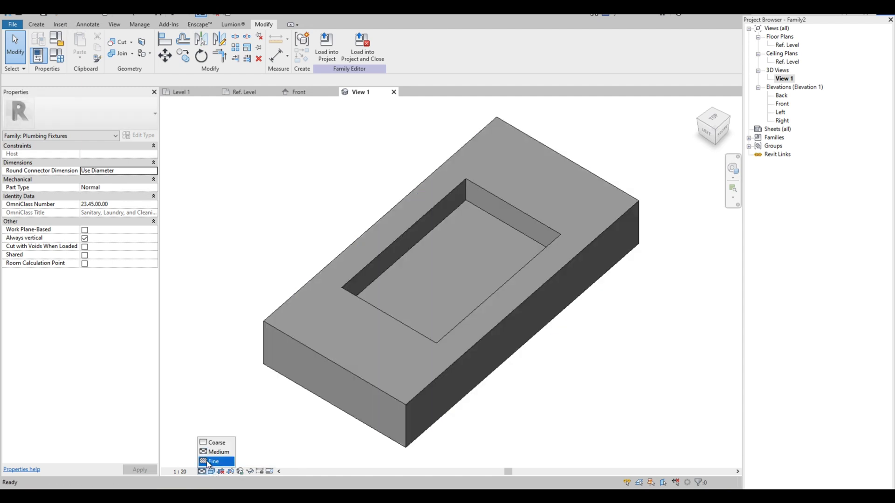
click(206, 460)
scroll(446, 324, down, 2)
shift+middle_drag(445, 324, 355, 226)
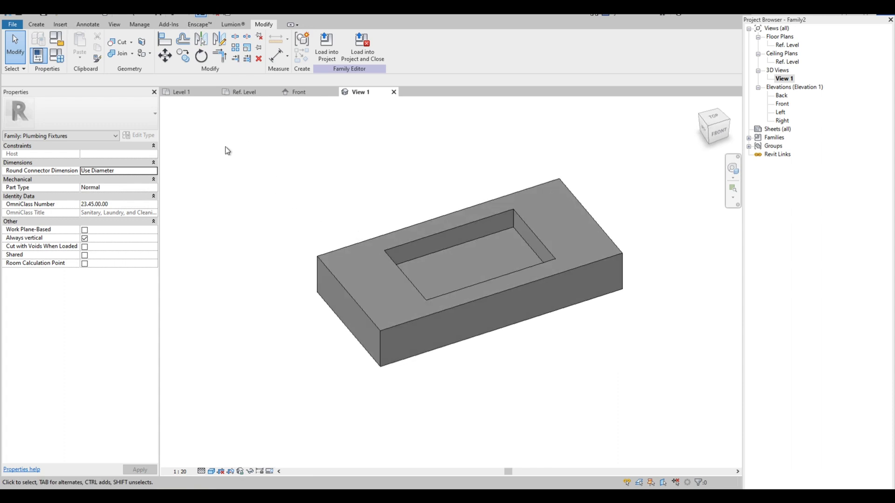
Step: Open the family types, test Width at 800 mm and set it back to 600 mm, applying each value
click(57, 55)
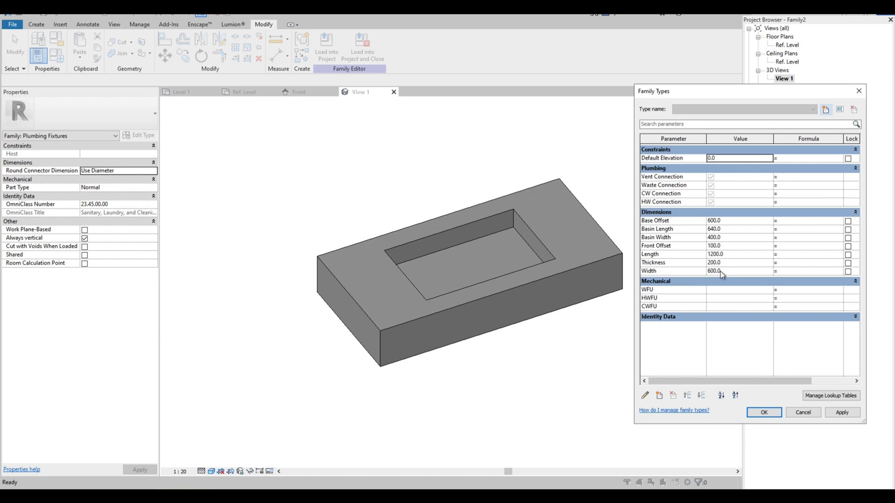
click(735, 271)
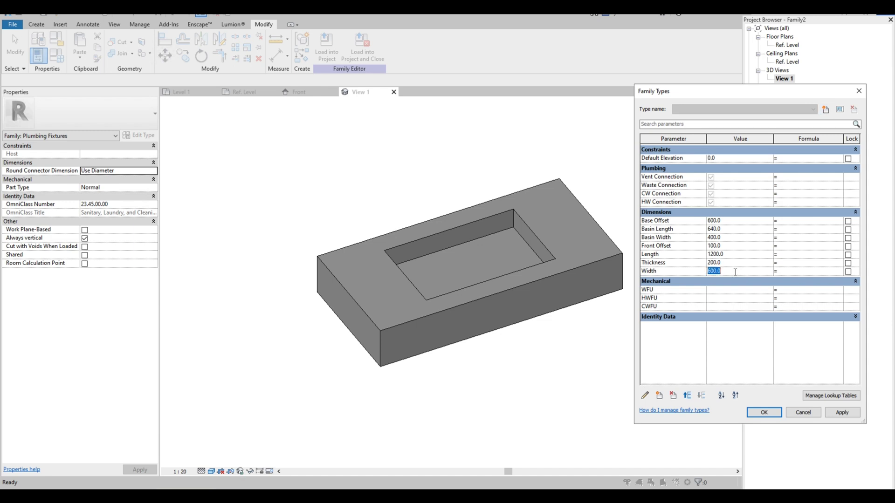
click(842, 413)
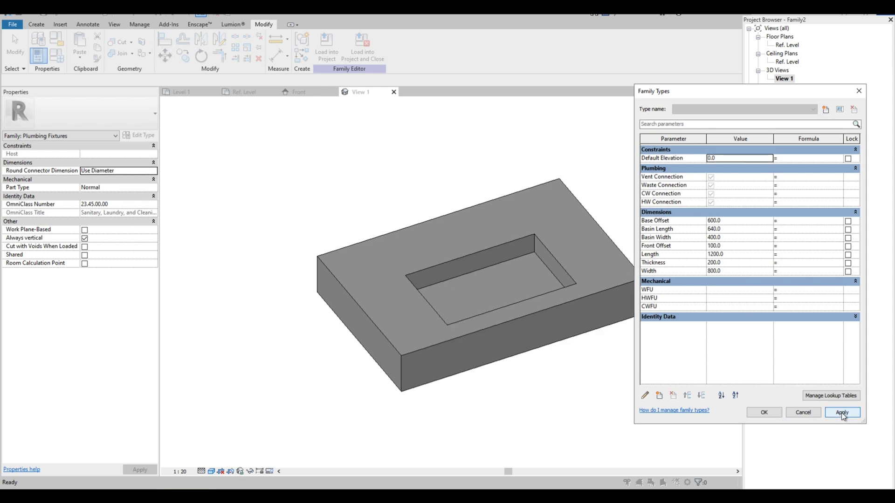
click(734, 273)
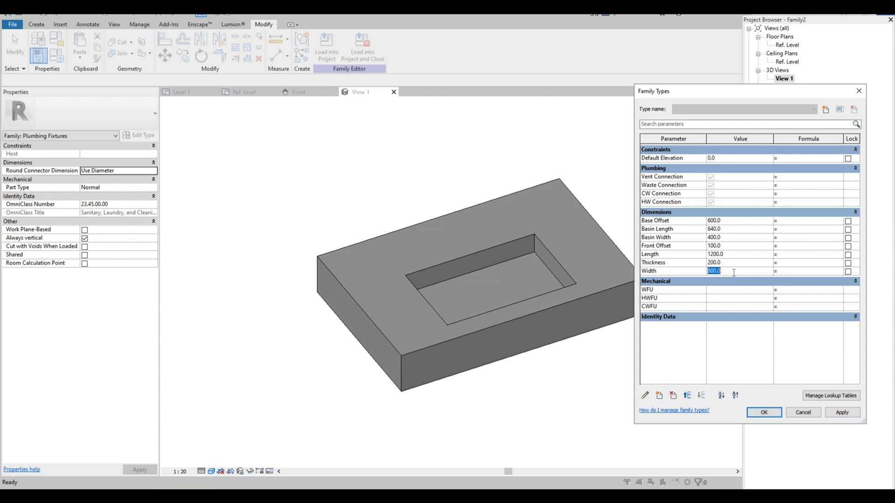
click(834, 416)
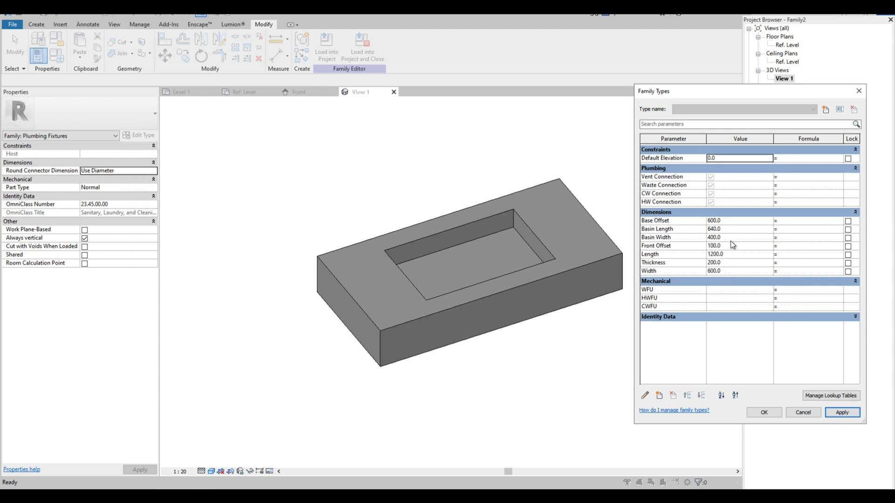
Step: Test Basin Width at 300 mm by applying it, then set it back to 400 mm
click(731, 238)
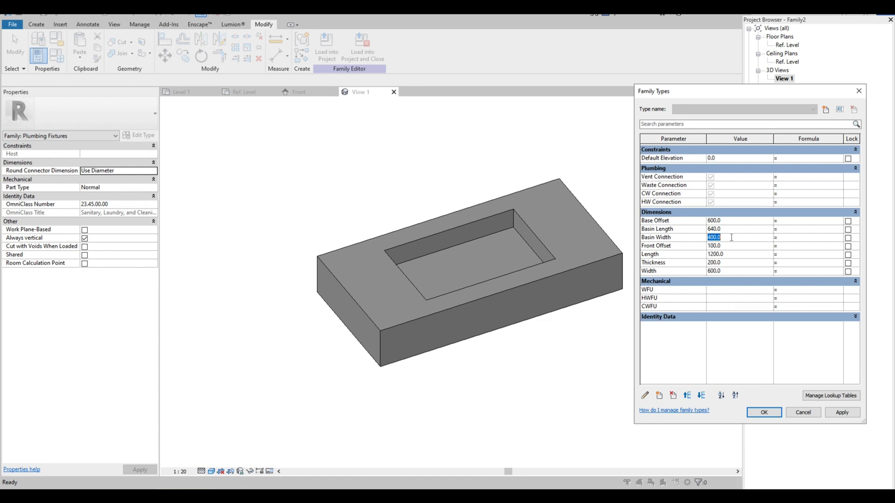
text(300)
click(839, 413)
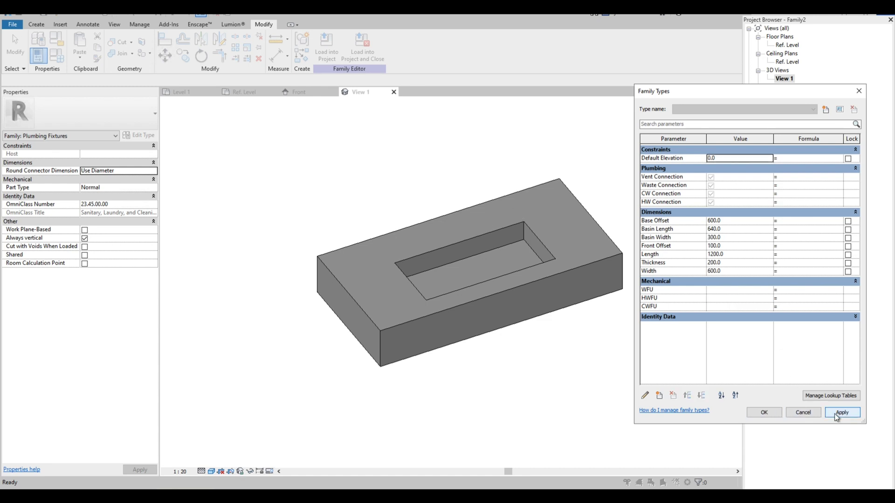
click(735, 239)
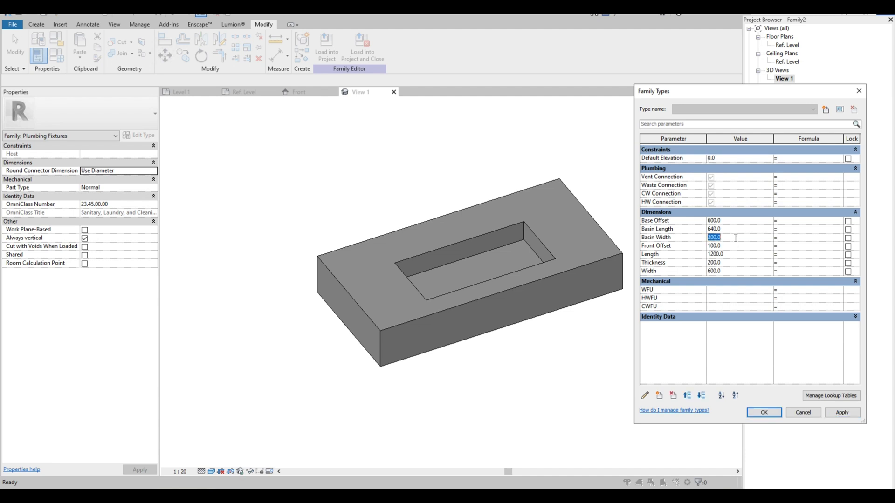
text(400)
Step: Test Basin Length at 800 mm, set it to 650 mm, apply each value and close the family types
click(729, 229)
text(80)
click(843, 412)
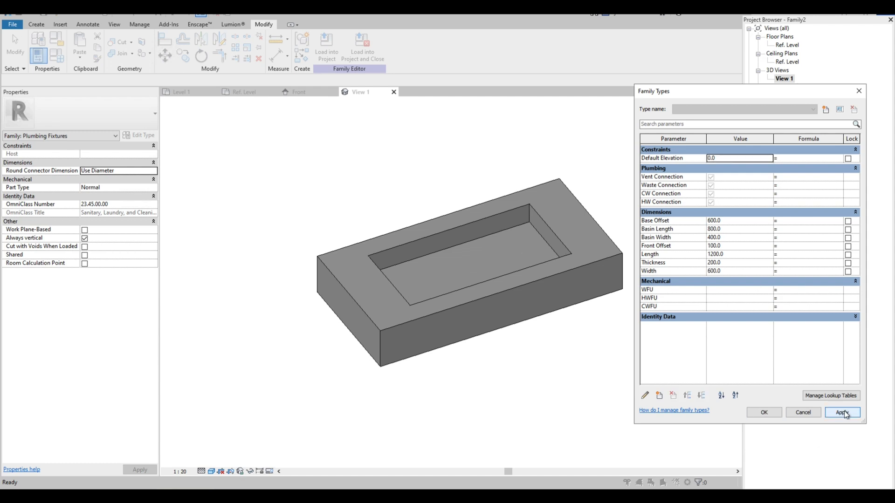
click(735, 229)
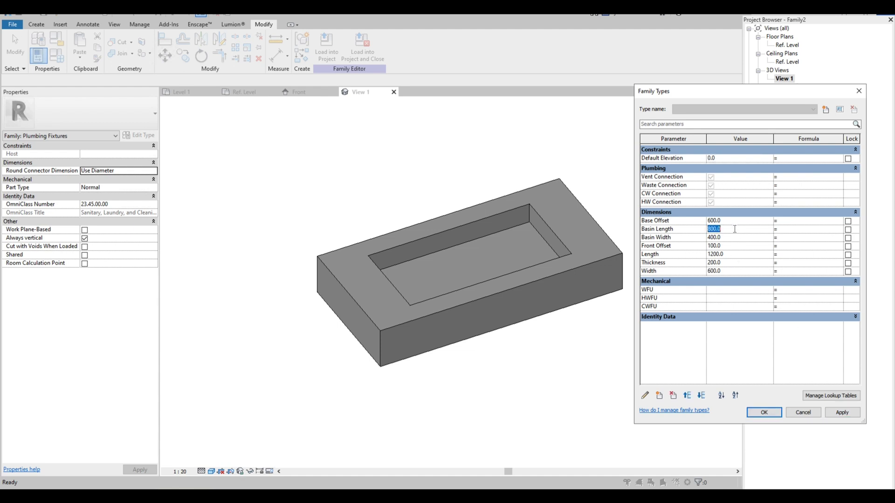
text(650)
click(850, 414)
click(764, 413)
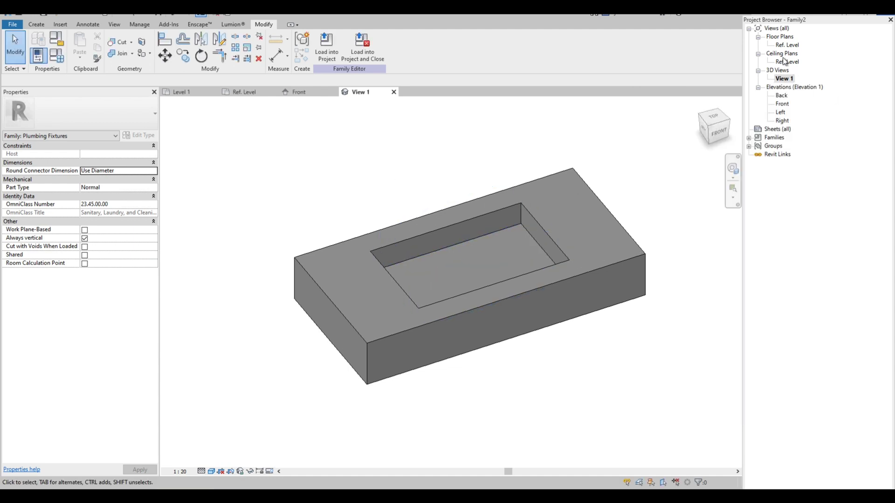
Step: In the Ref. Level floor plan, draw a horizontal reference plane across the basin, about 120 mm in front of its back edge
double_click(787, 45)
scroll(419, 310, up, 3)
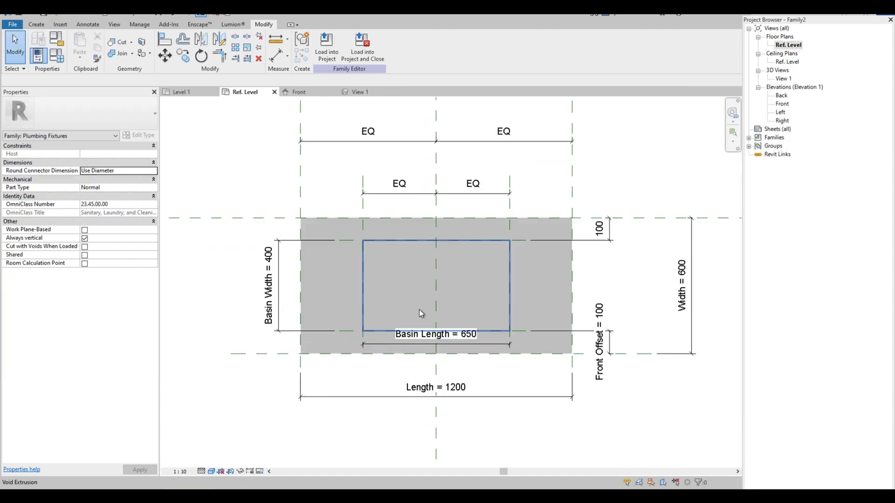
scroll(446, 276, down, 1)
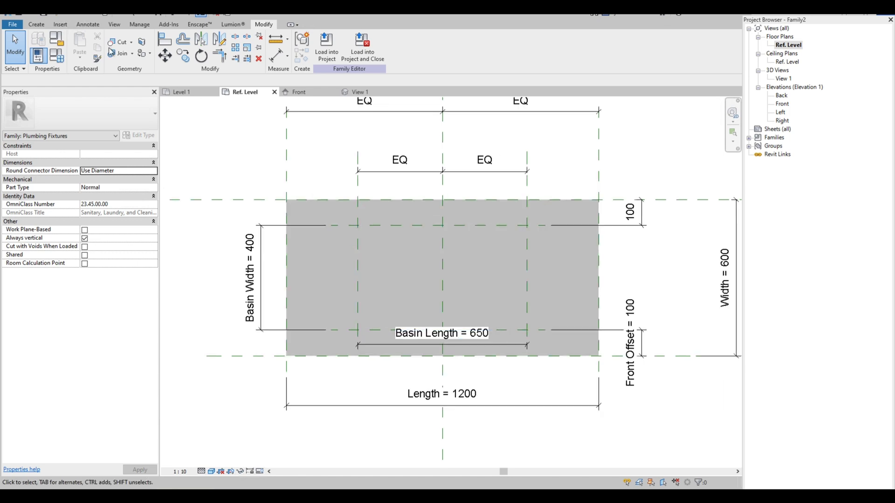
click(37, 26)
click(532, 46)
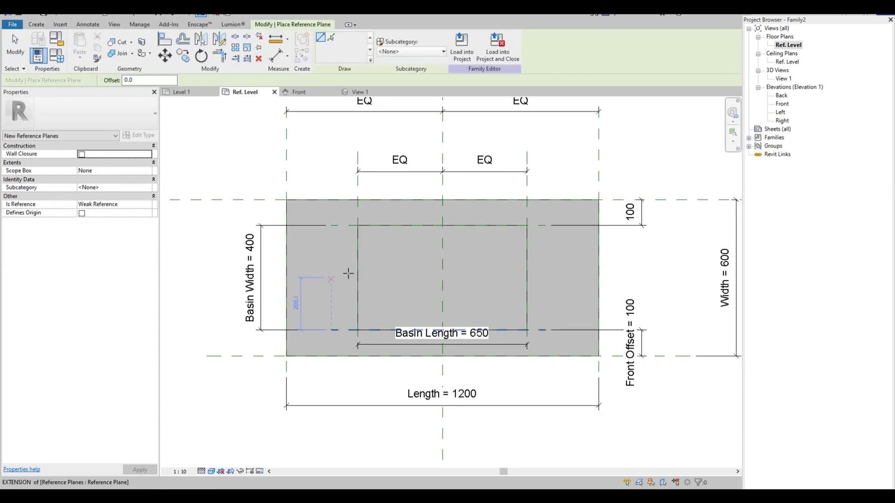
click(330, 256)
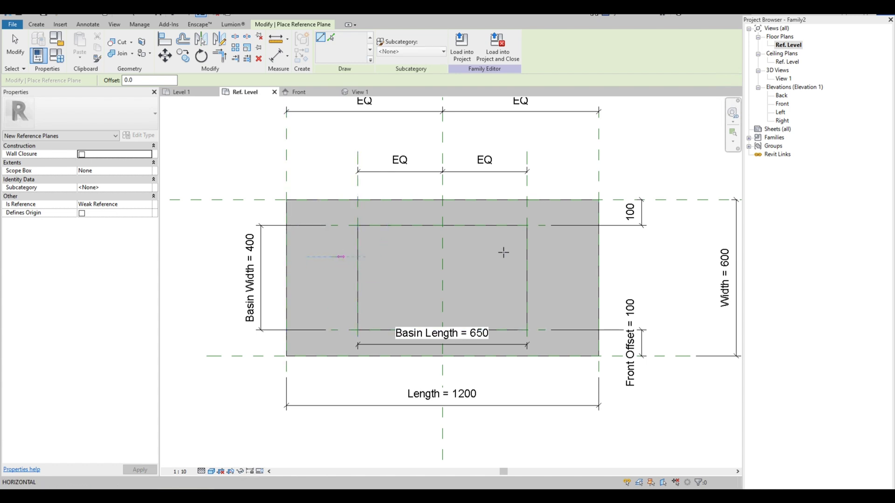
click(547, 256)
scroll(424, 259, up, 1)
key(Escape)
key(Escape)
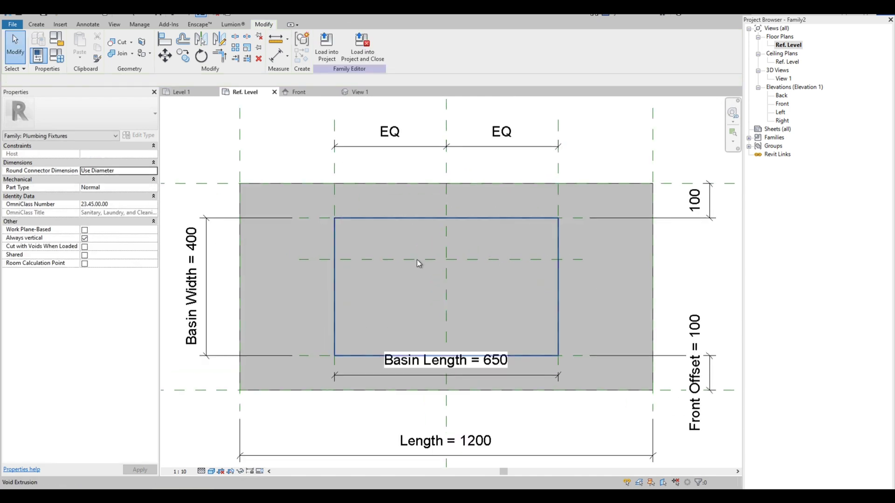
Step: Dimension the distance between the basin's back reference plane and the new horizontal reference plane
key(d)
key(i)
click(574, 218)
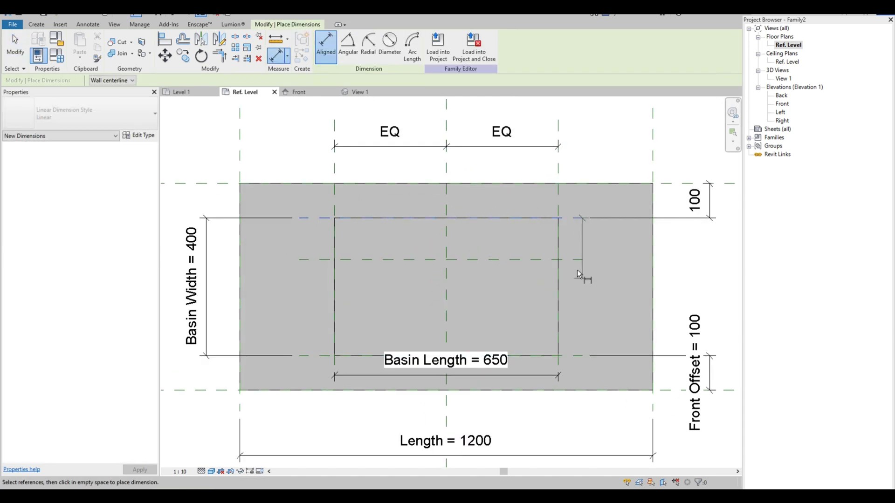
click(574, 260)
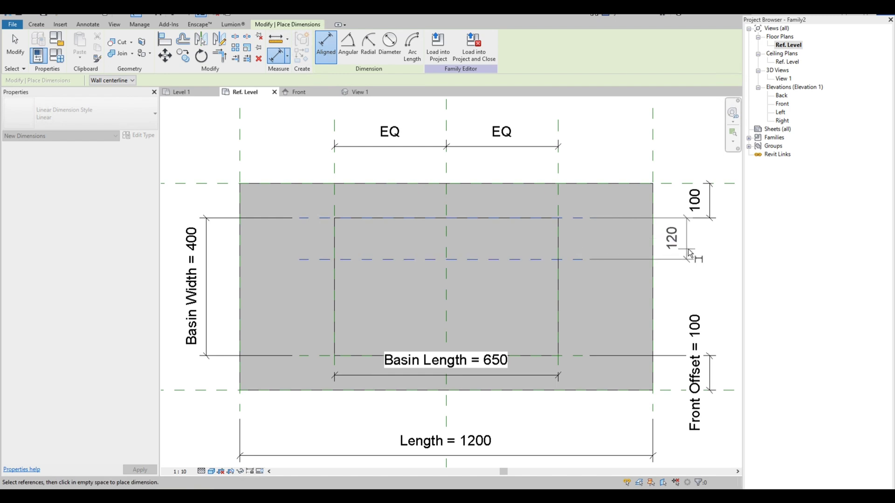
click(687, 261)
key(Escape)
key(Escape)
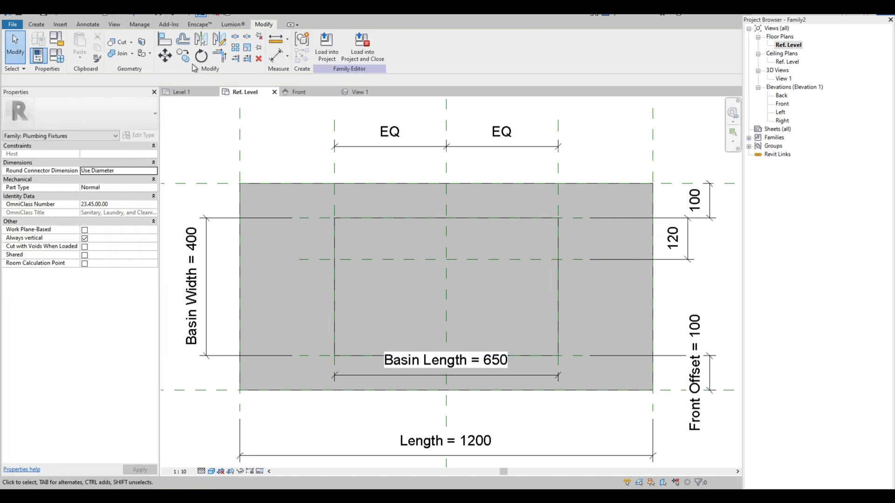
Step: Create a void extrusion from a circle of about 25 mm radius, centred where the new reference plane crosses the vertical centre plane
click(36, 24)
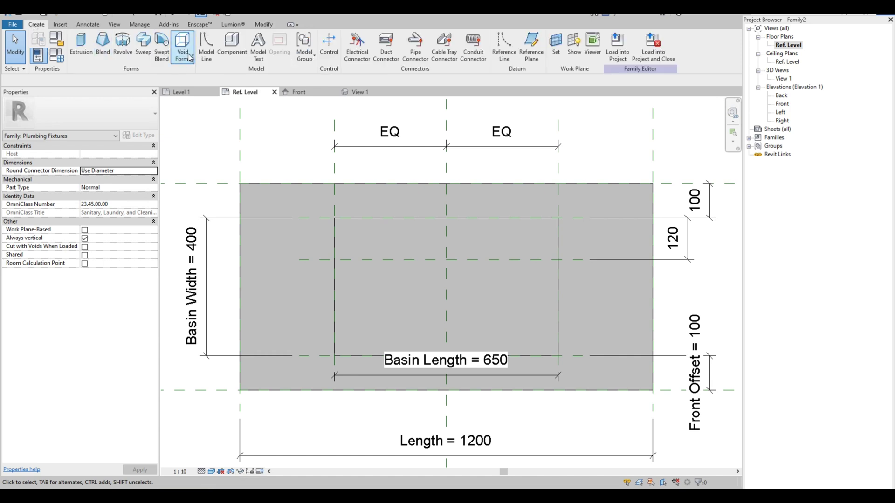
click(193, 59)
click(205, 74)
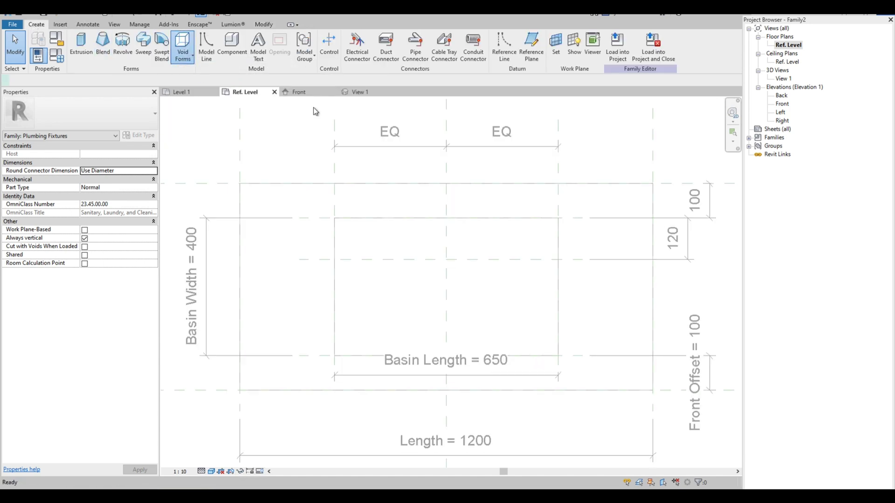
click(383, 37)
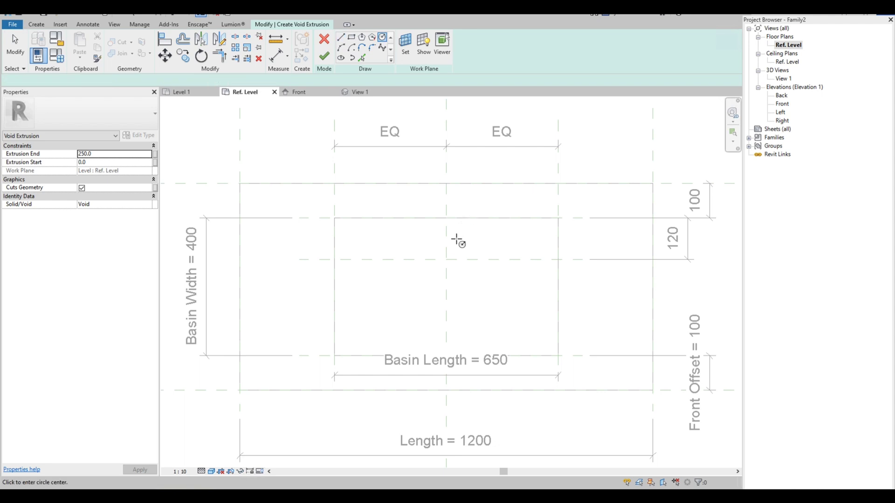
click(447, 259)
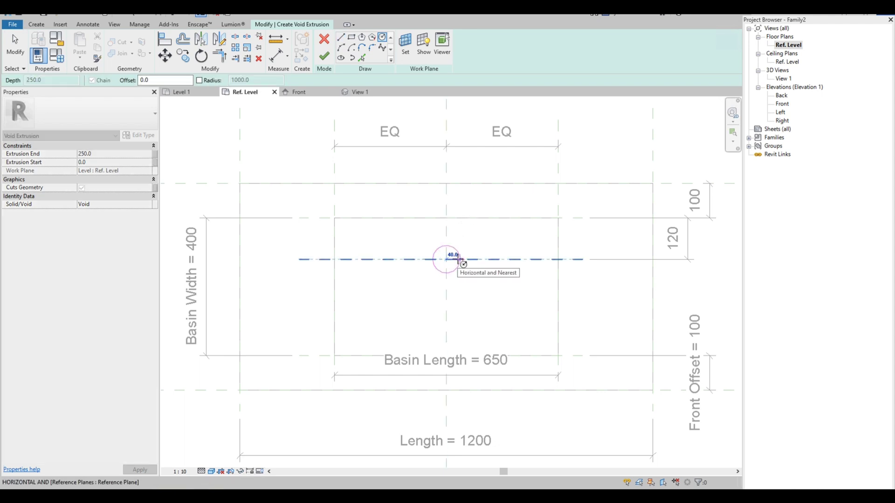
scroll(462, 263, up, 1)
scroll(454, 260, up, 2)
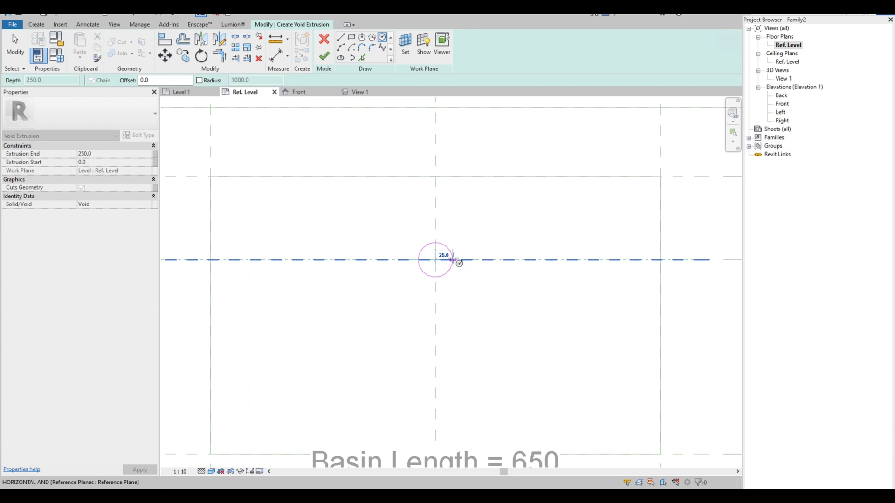
click(454, 260)
scroll(455, 228, down, 3)
scroll(455, 228, down, 3)
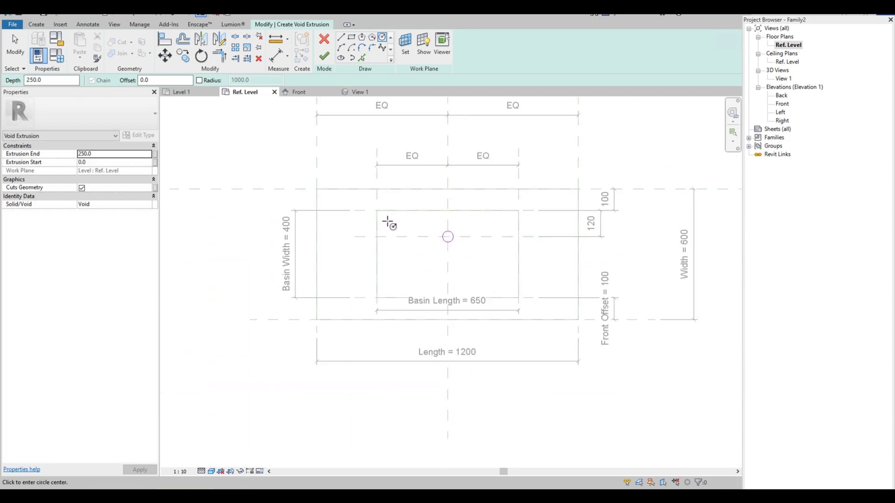
key(Escape)
key(Escape)
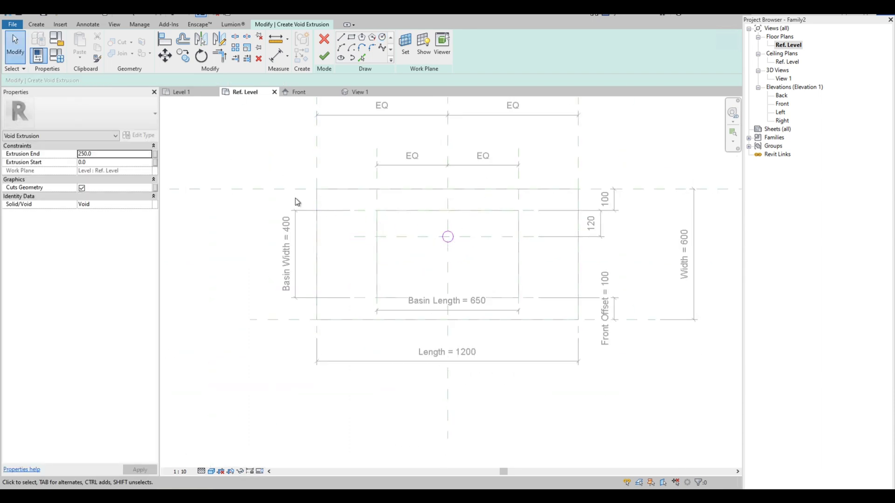
click(326, 57)
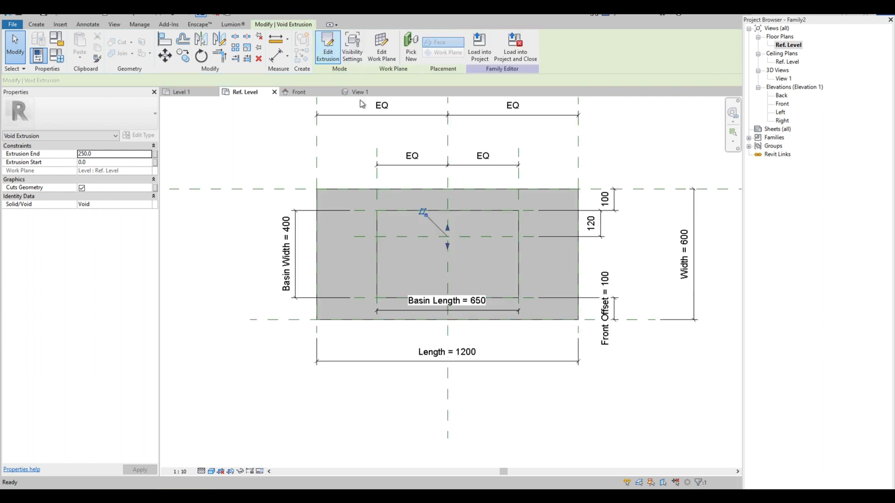
scroll(445, 238, up, 3)
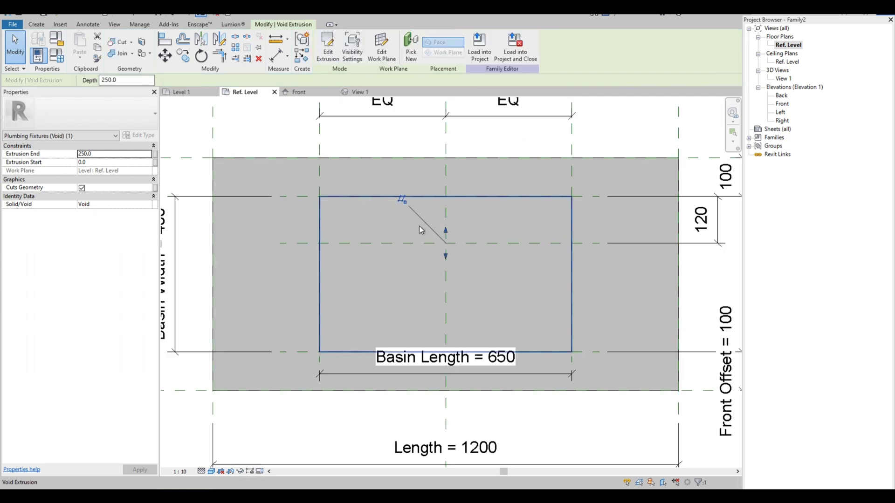
click(451, 256)
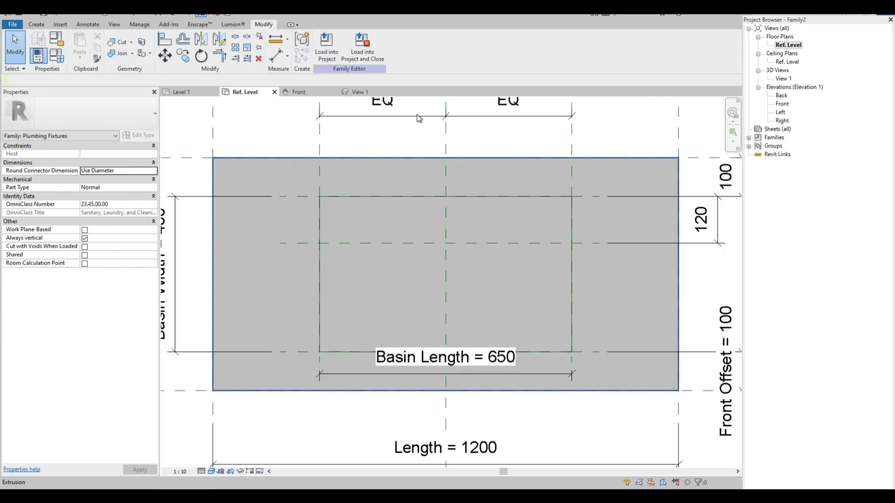
Step: In 3D View 1, stretch the cylindrical void's upper end to about 738 mm and raise its lower end up toward the slab
click(360, 93)
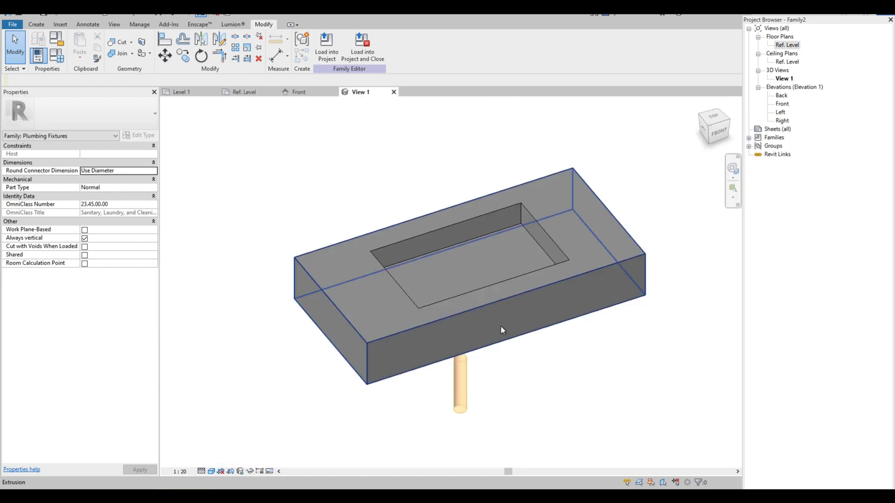
click(461, 380)
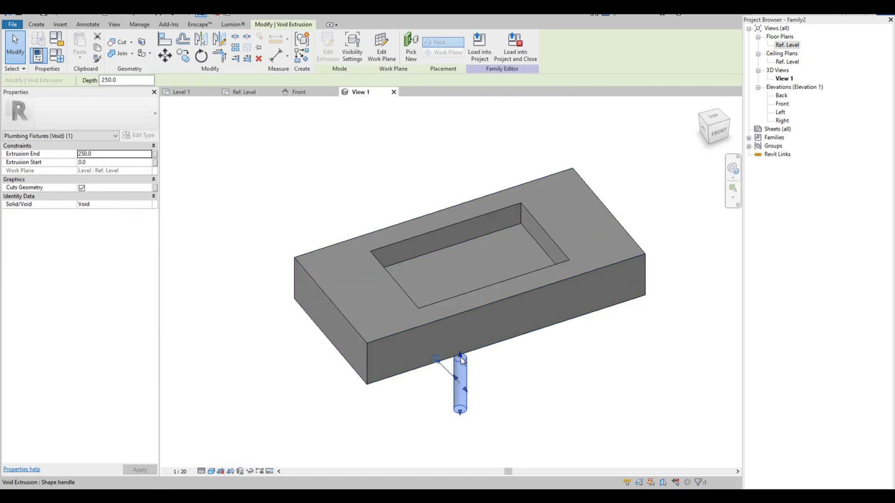
drag(460, 358, 463, 256)
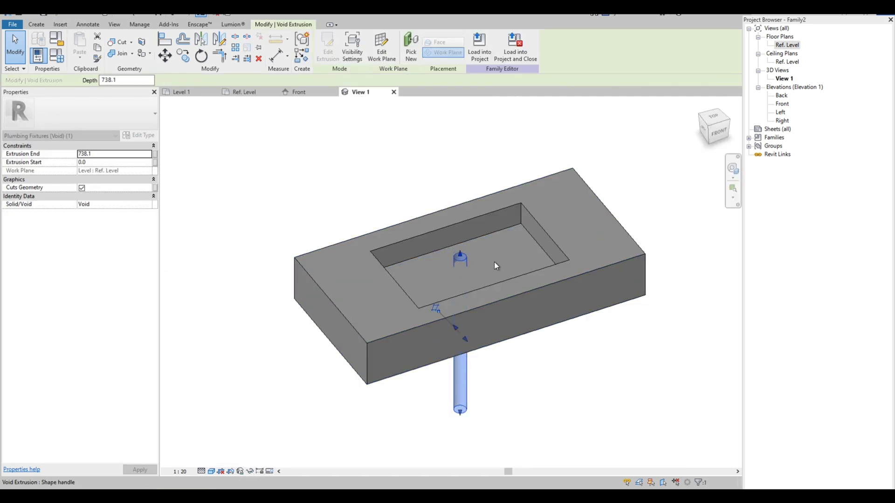
drag(464, 418, 462, 284)
click(407, 185)
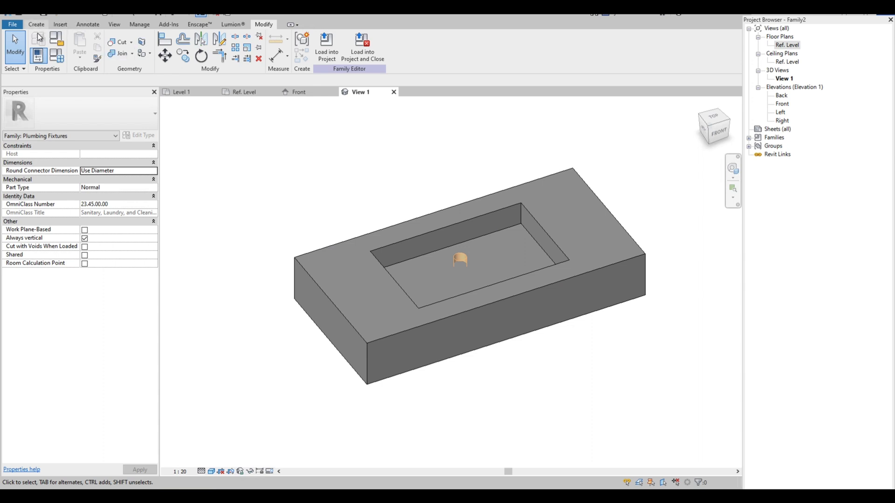
Step: Cut the cylindrical void out of the sink slab with Cut Geometry to form the drain hole
click(119, 42)
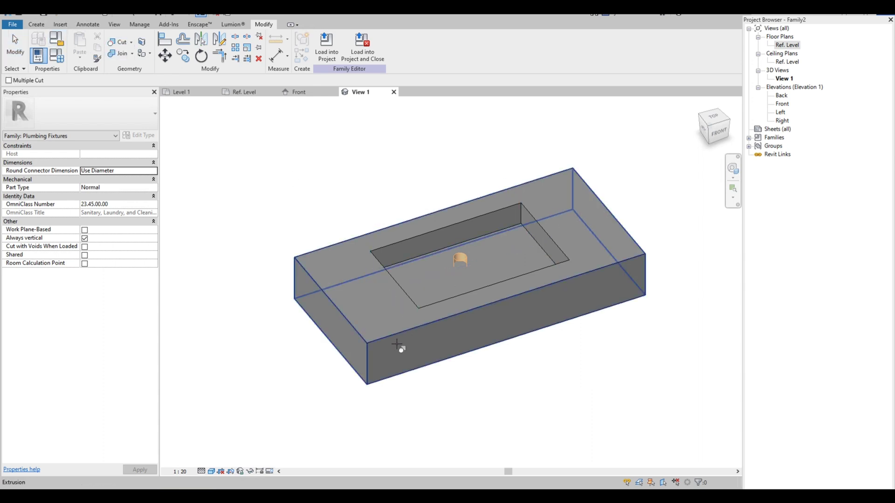
click(397, 346)
click(461, 261)
key(Escape)
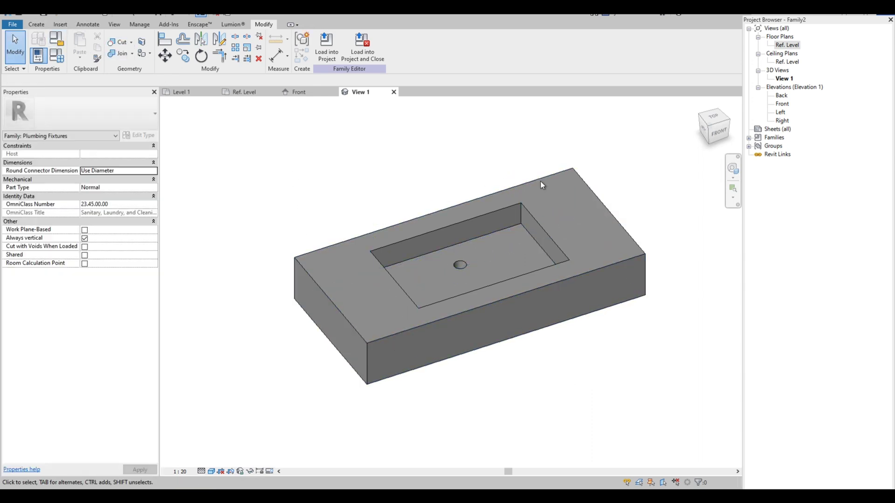
shift+middle_drag(583, 163, 667, 144)
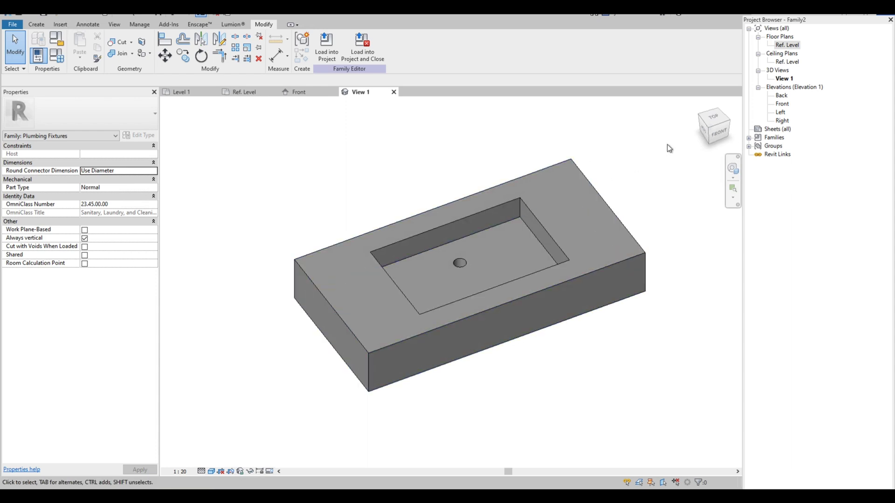
Step: Reopen the Ref. Level floor plan and choose a visual style for it
double_click(787, 44)
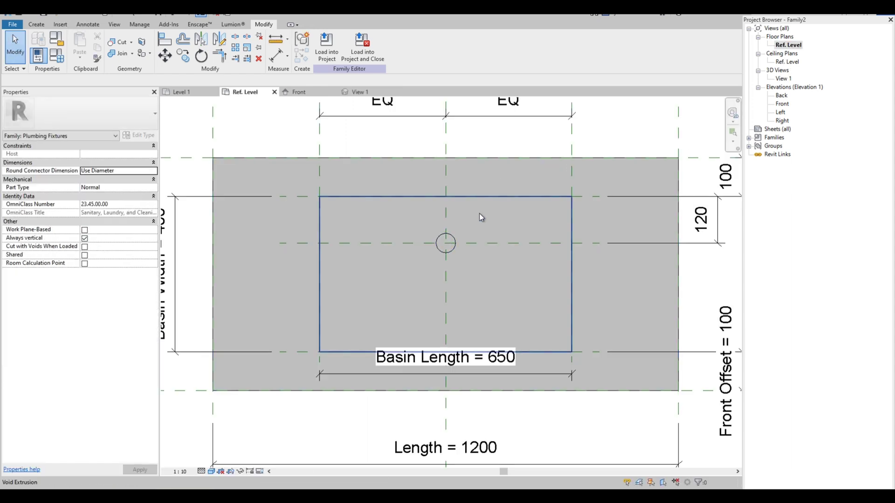
scroll(479, 214, down, 1)
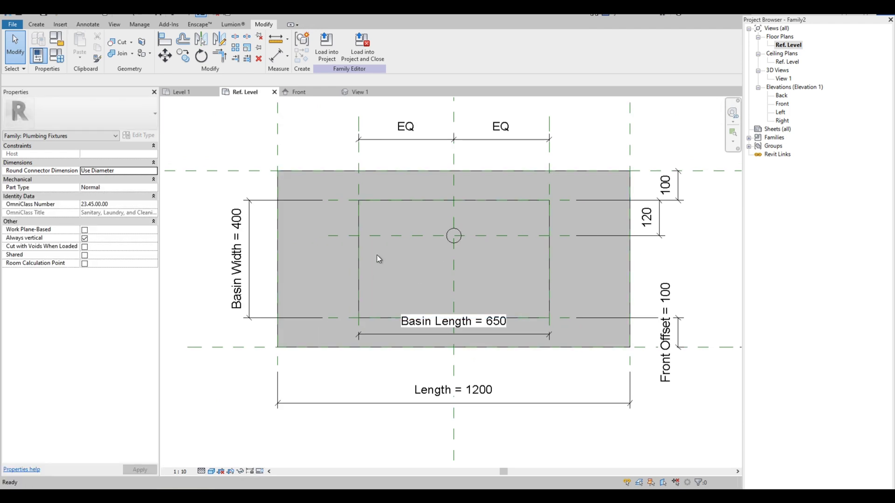
click(211, 472)
click(227, 443)
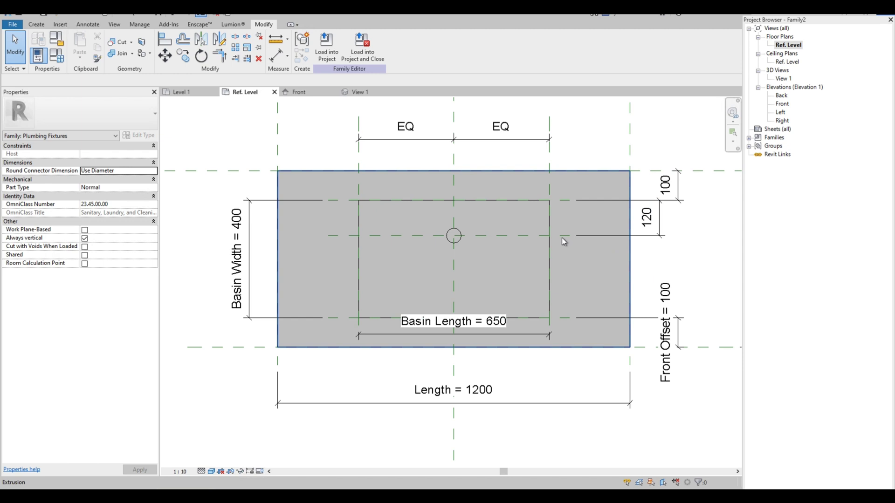
Step: Inspect the drain plane's dimension and review the parameter values in the family types
click(655, 233)
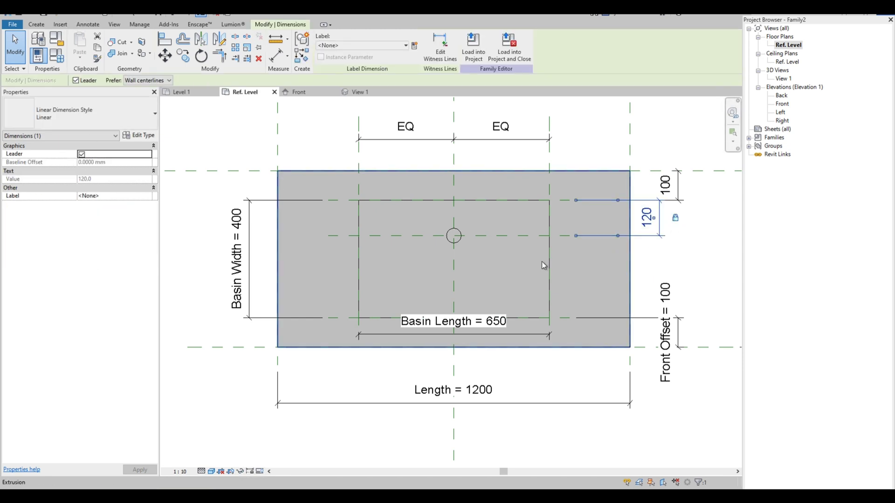
click(184, 120)
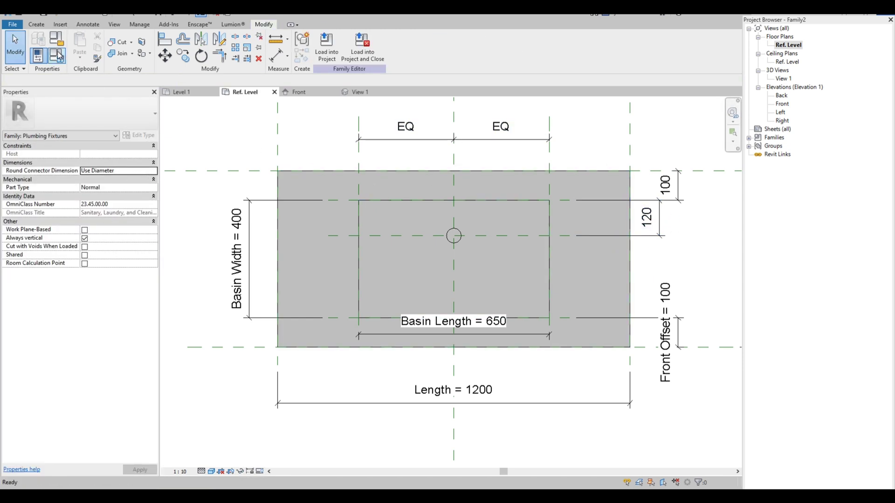
click(57, 55)
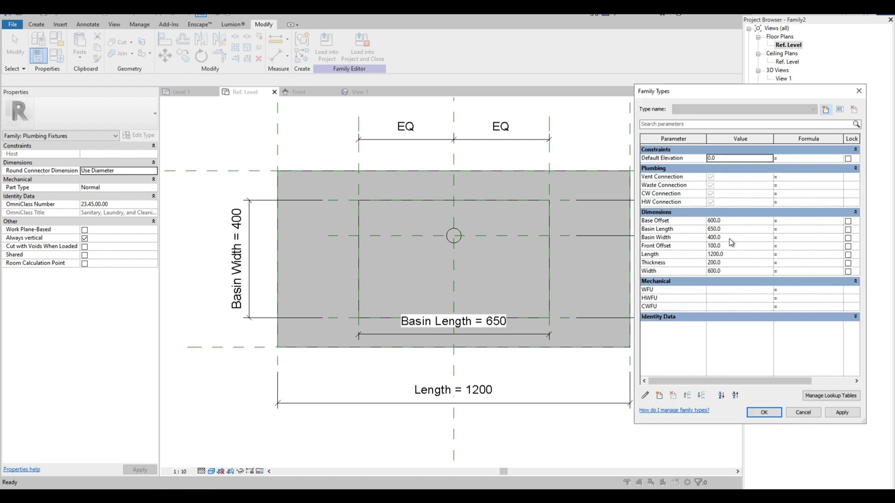
key(Escape)
scroll(310, 186, down, 3)
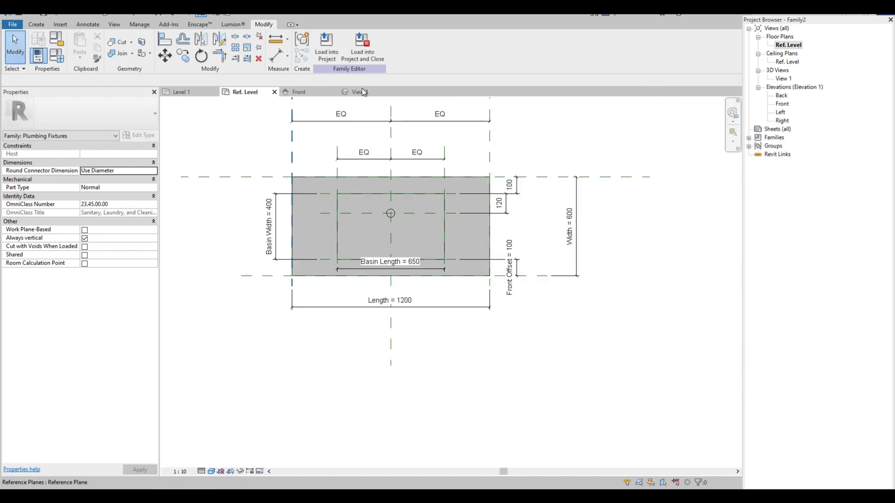
Step: Switch to 3D View 1 and test the basin by applying a Basin Width of 300 in the family types
click(359, 92)
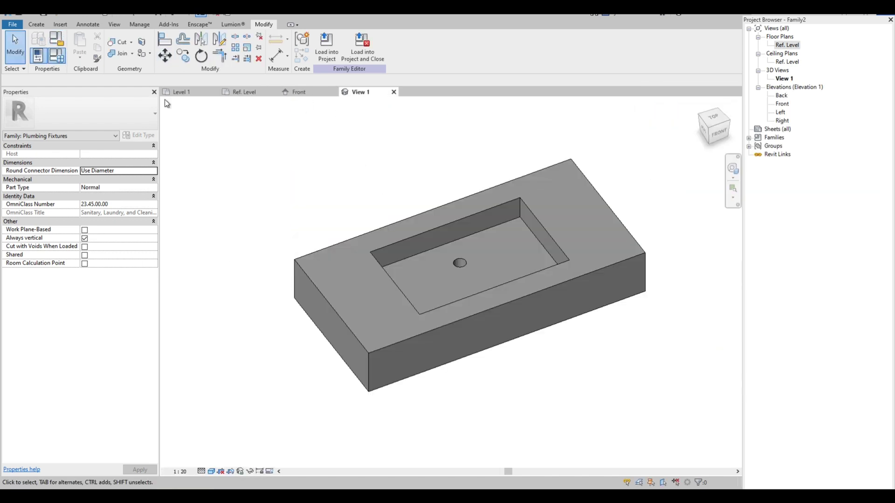
click(61, 48)
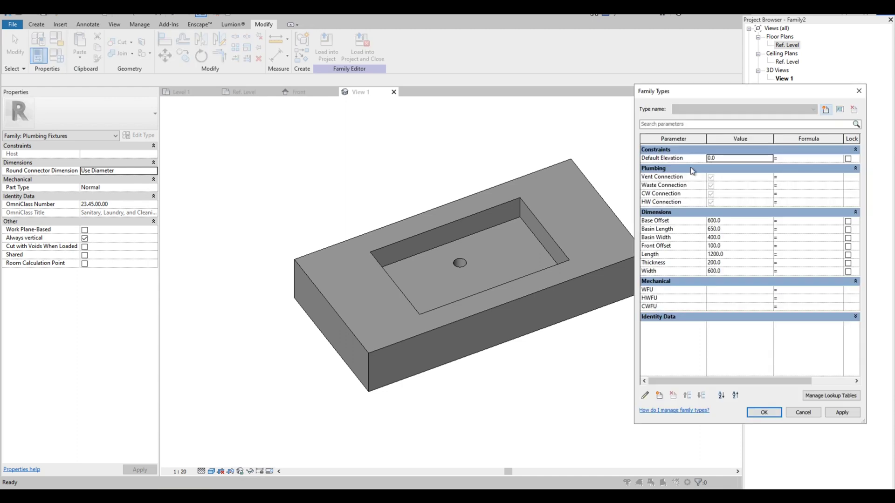
click(735, 238)
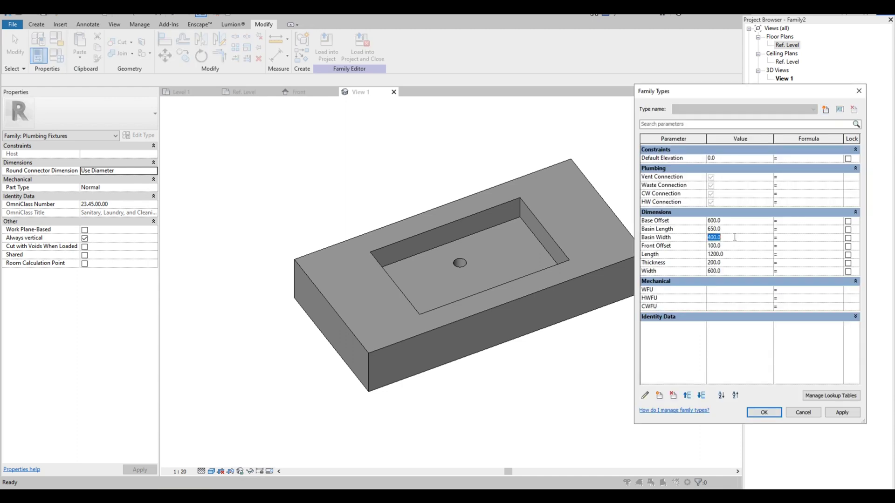
text(300)
click(844, 417)
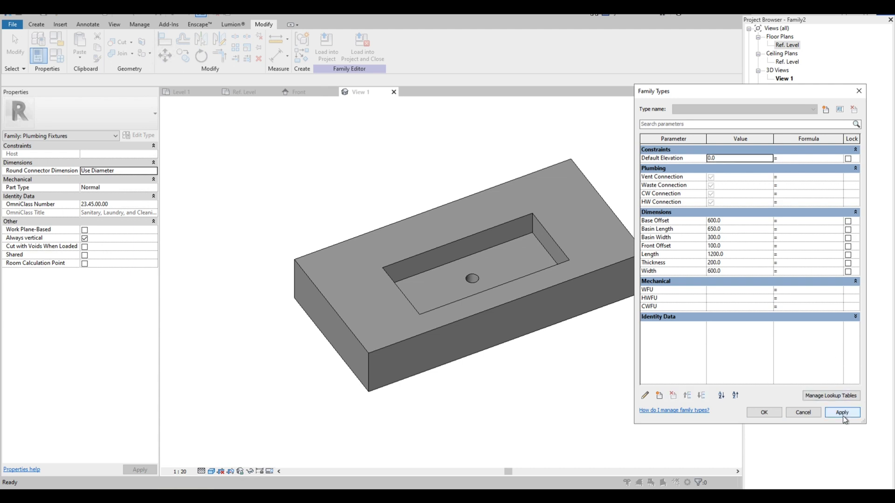
Step: Set the Basin Width parameter to 400, apply it and close the family types
click(734, 237)
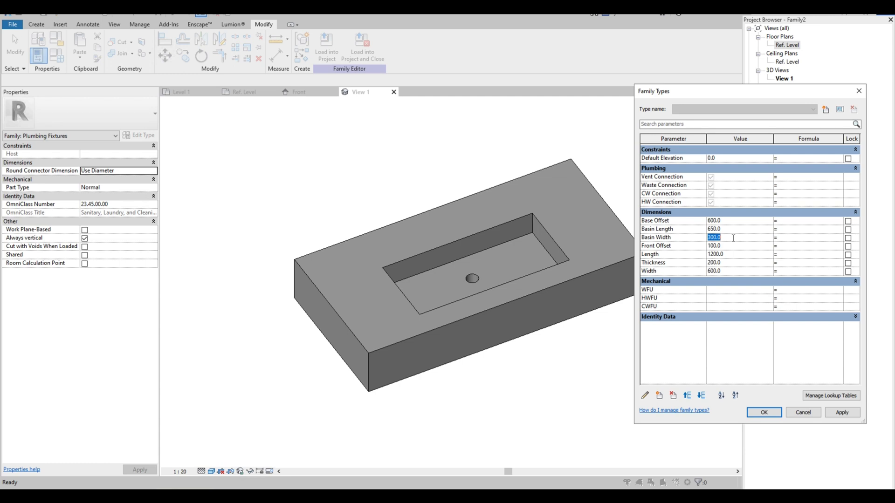
text(400)
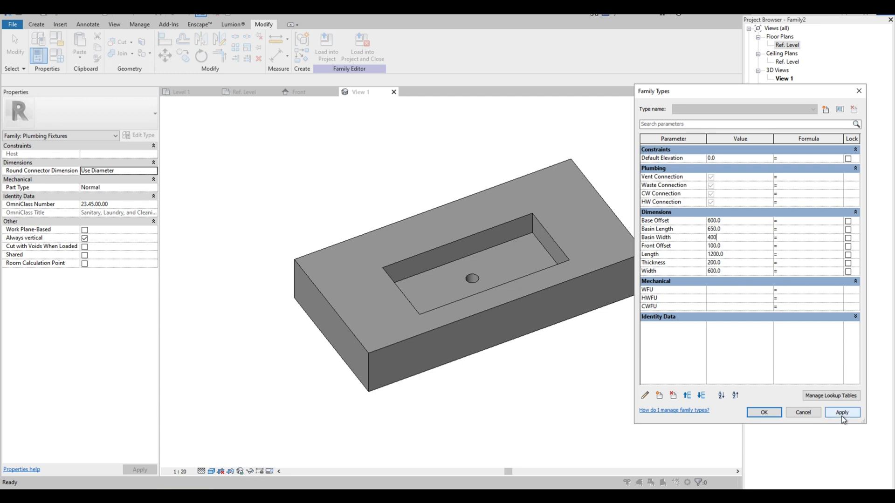
click(842, 413)
click(764, 413)
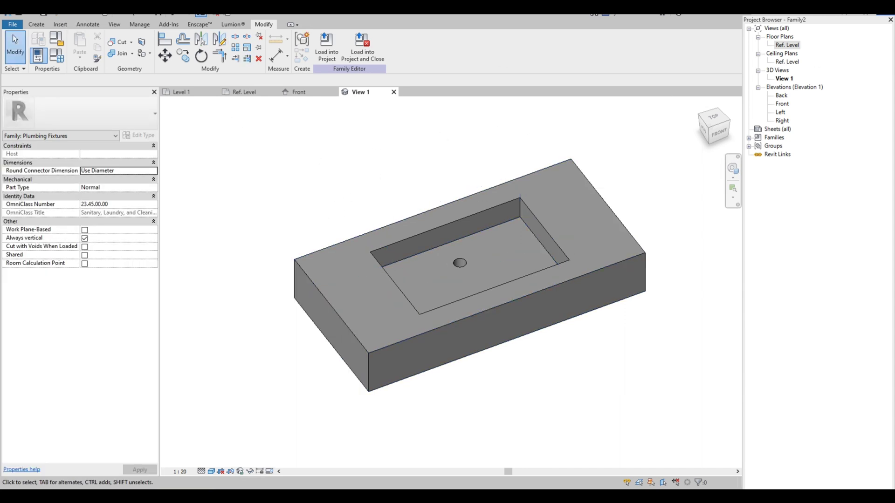
Step: Close the sink family's inactive views, keeping 3D View 1 open, and bring up the file commands
click(221, 18)
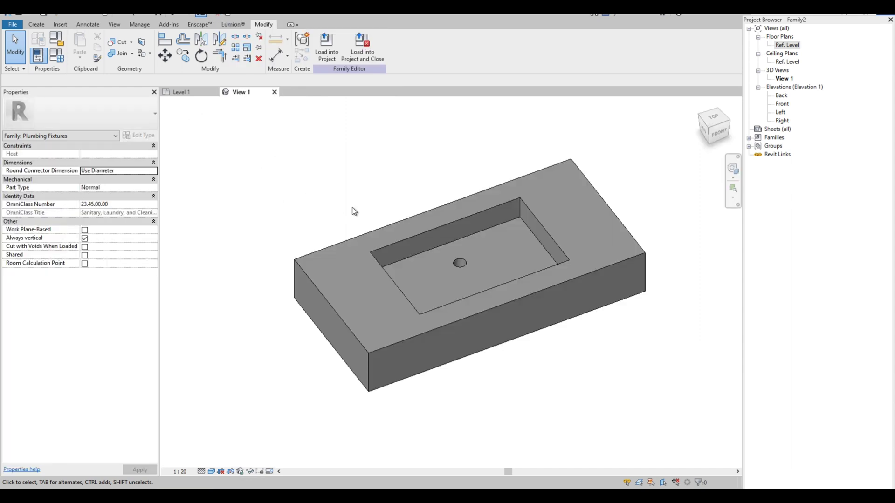
click(13, 27)
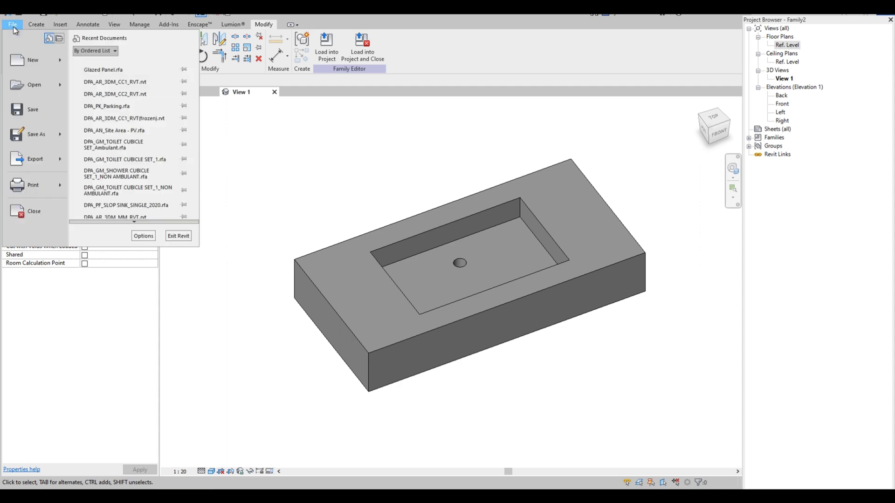